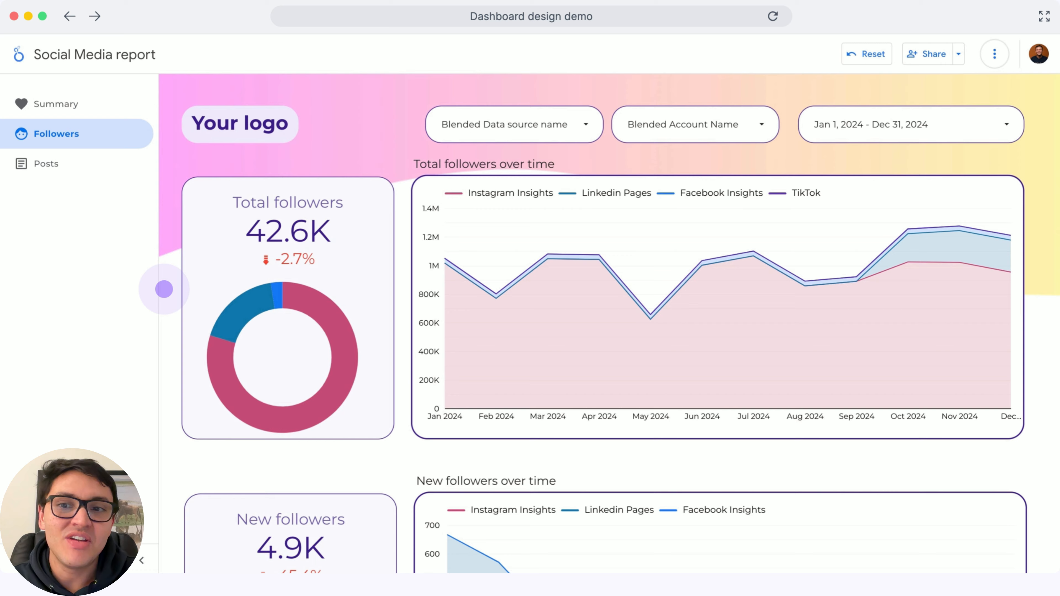
# Scroll through the example Social Media report and the Klaviyo report's Acquisition page
pyautogui.scroll(-5, 164, 289)
pyautogui.click(55, 161)
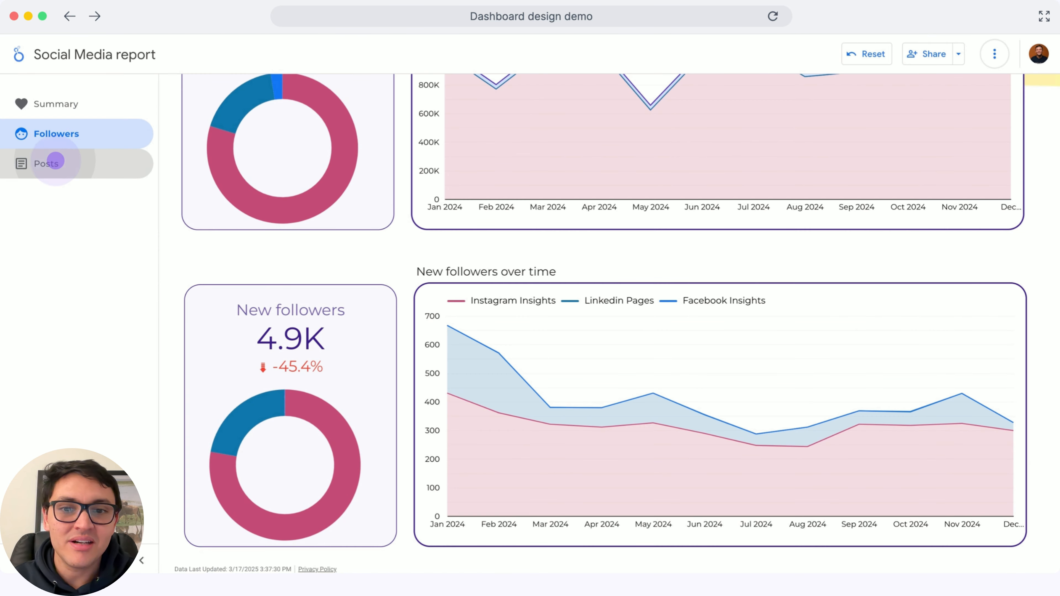
pyautogui.scroll(-10, 174, 351)
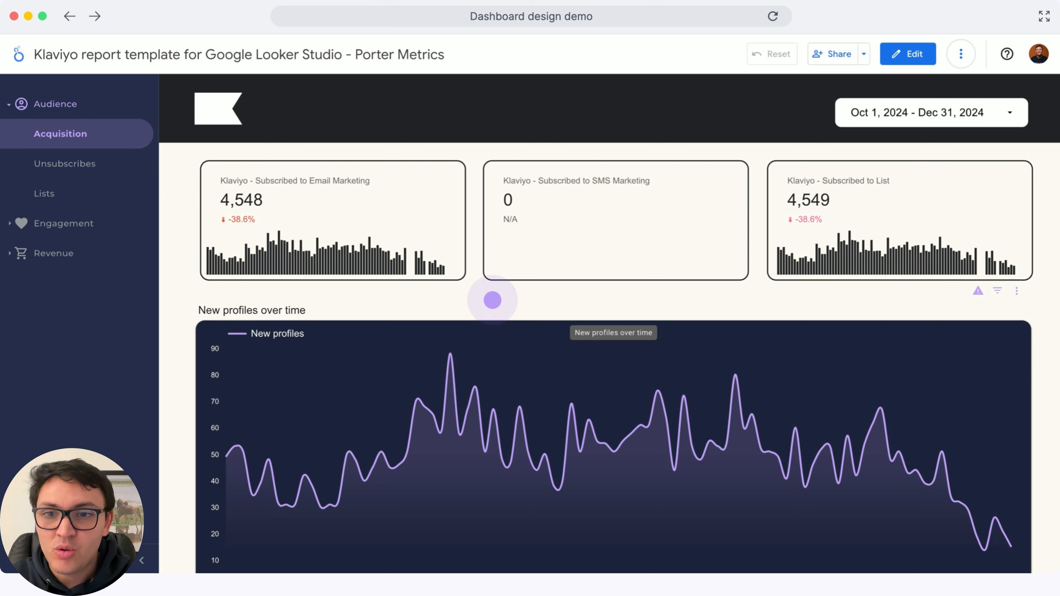
pyautogui.scroll(-5, 364, 314)
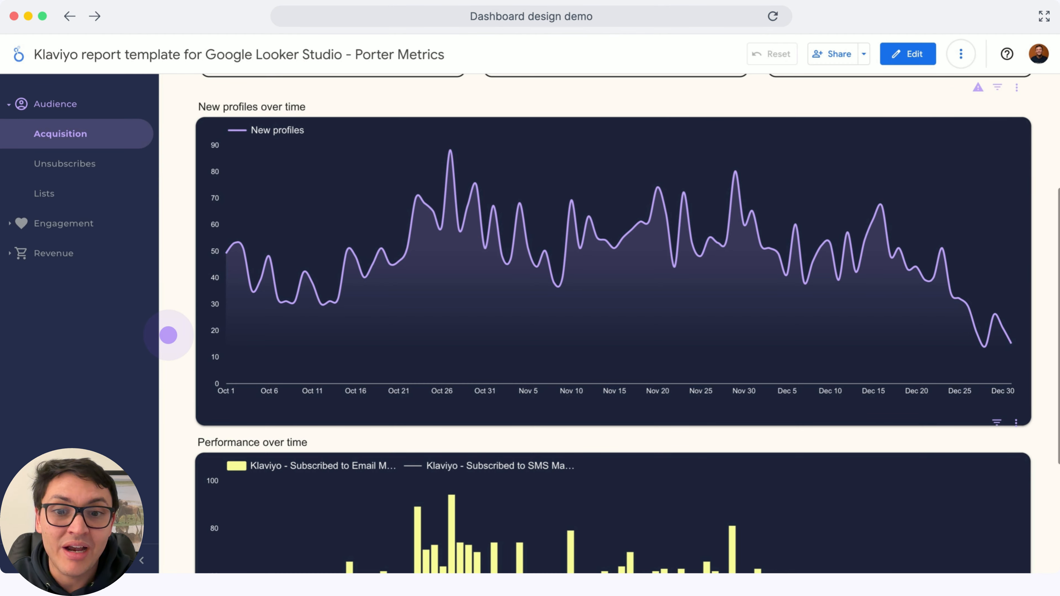
pyautogui.scroll(-5, 168, 335)
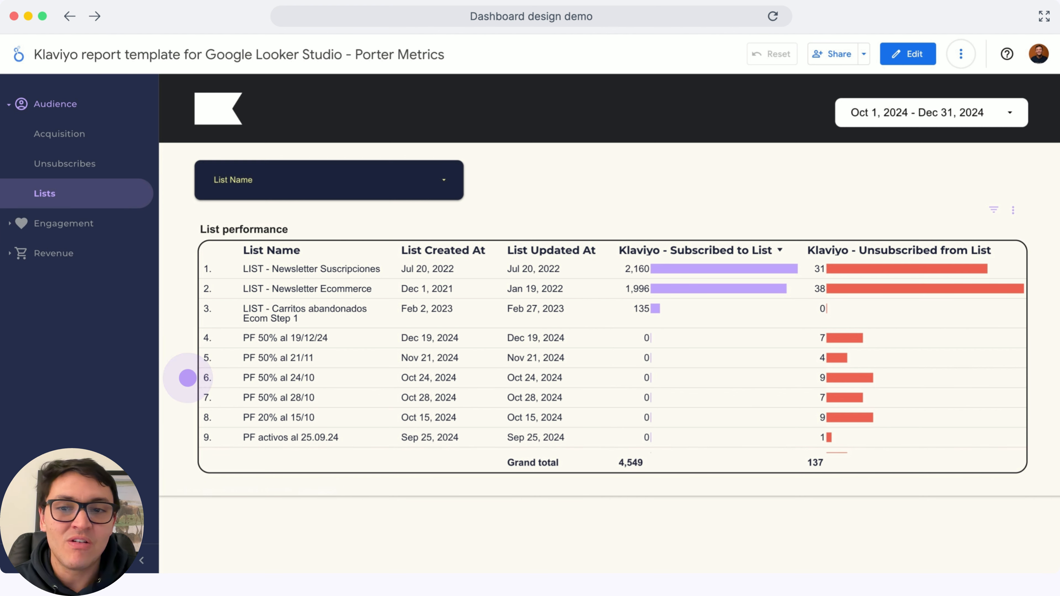
# Open the Klaviyo report's Campaigns & flows page under Engagement and scroll through it
pyautogui.click(63, 223)
pyautogui.click(86, 264)
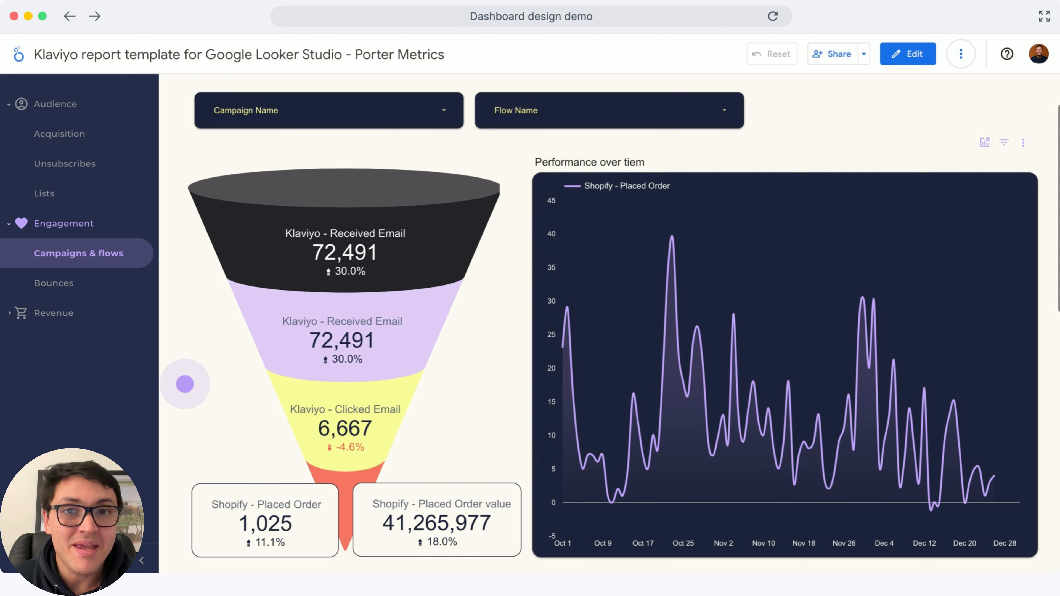
pyautogui.scroll(-10, 185, 383)
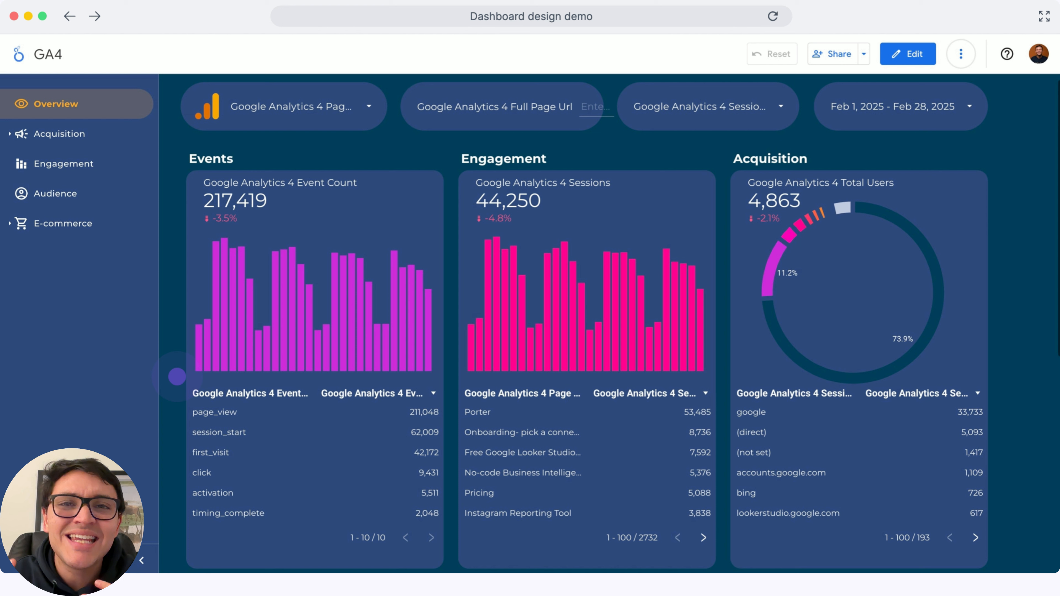
pyautogui.click(177, 376)
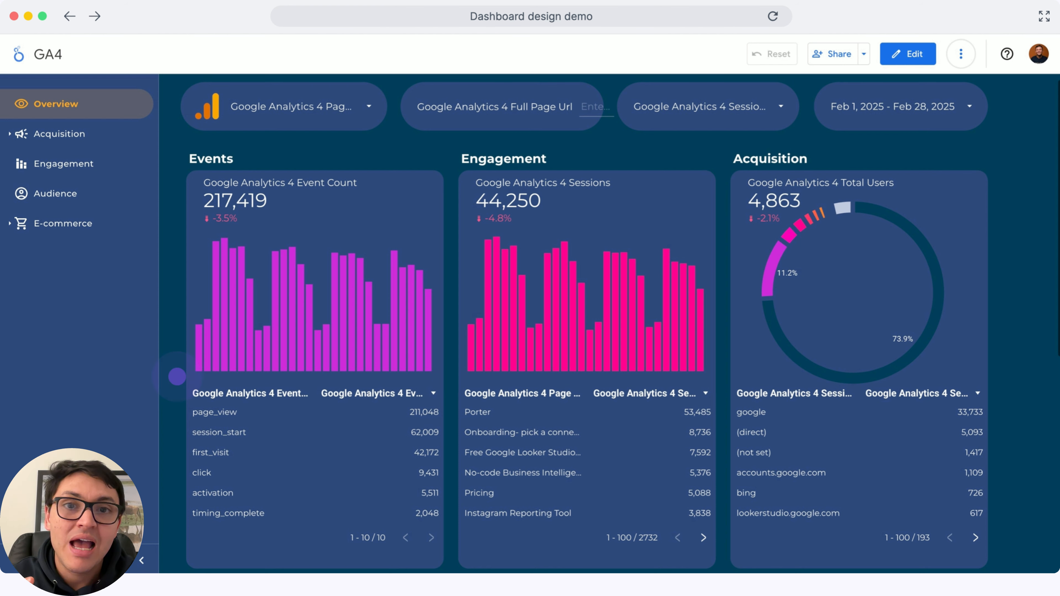
pyautogui.click(177, 376)
pyautogui.click(177, 377)
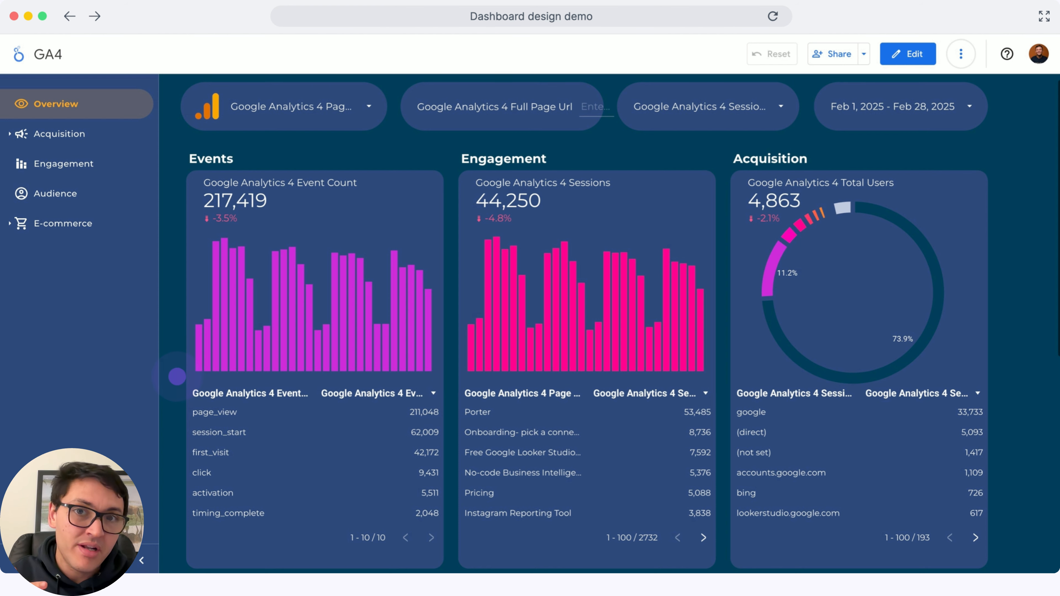
pyautogui.click(177, 376)
pyautogui.click(176, 376)
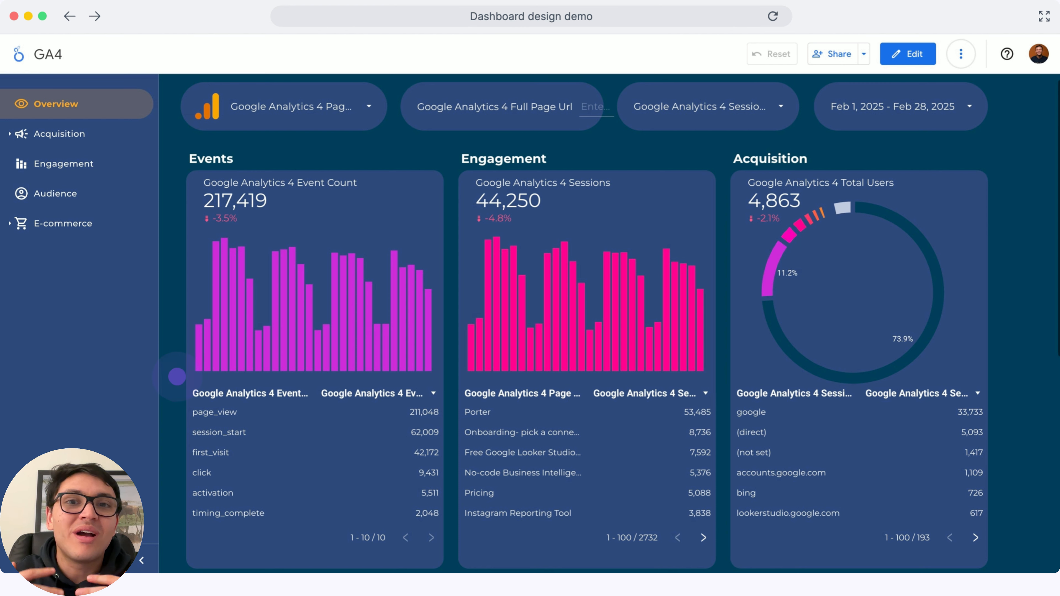
pyautogui.click(177, 376)
pyautogui.click(177, 376)
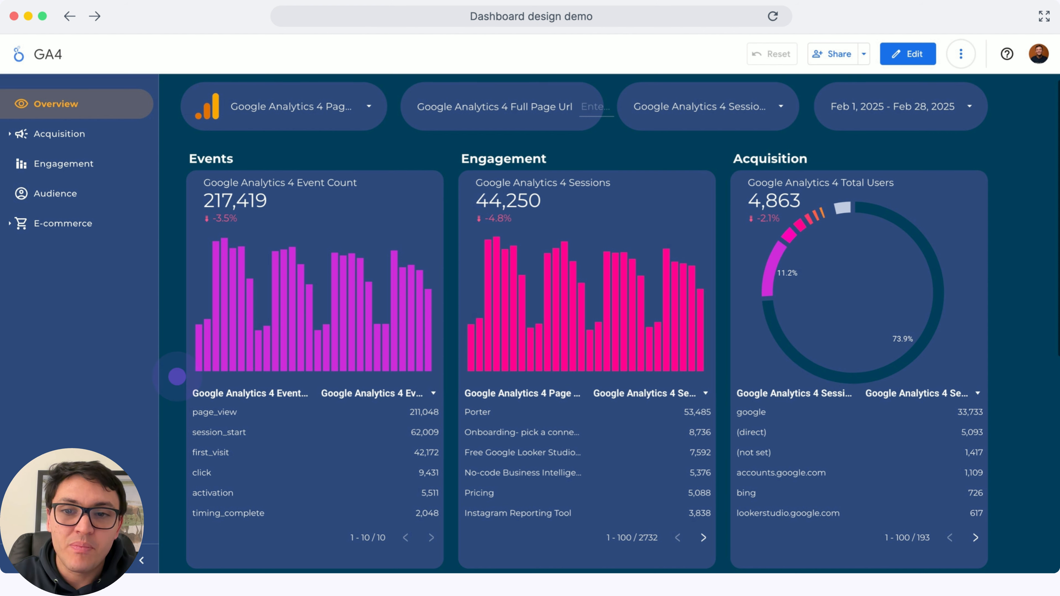
# Scroll the GA4 report's Overview page and expand the Acquisition section of its page navigation
pyautogui.scroll(-10, 177, 377)
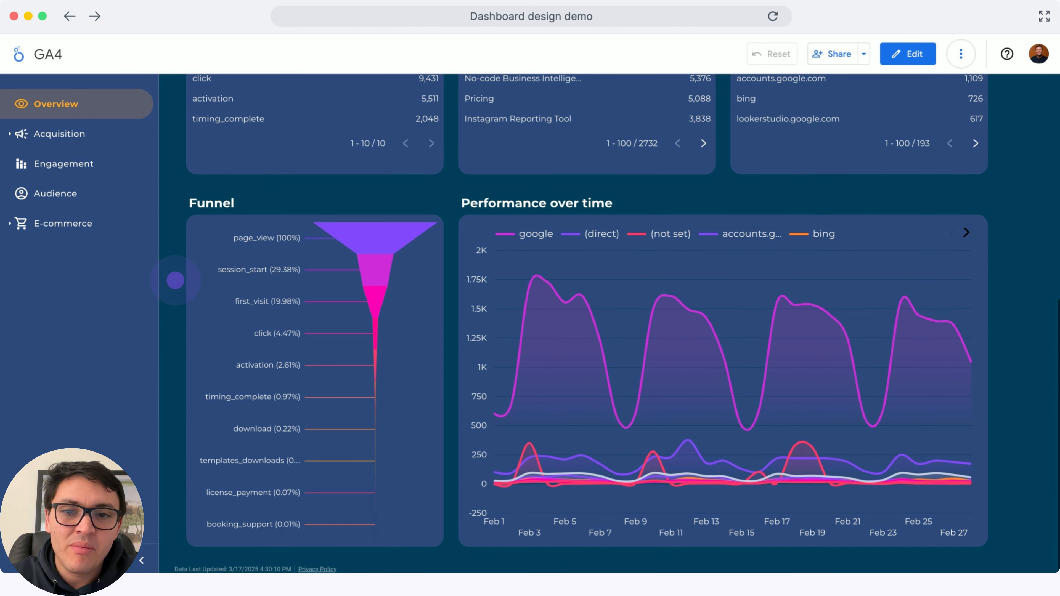
pyautogui.click(59, 133)
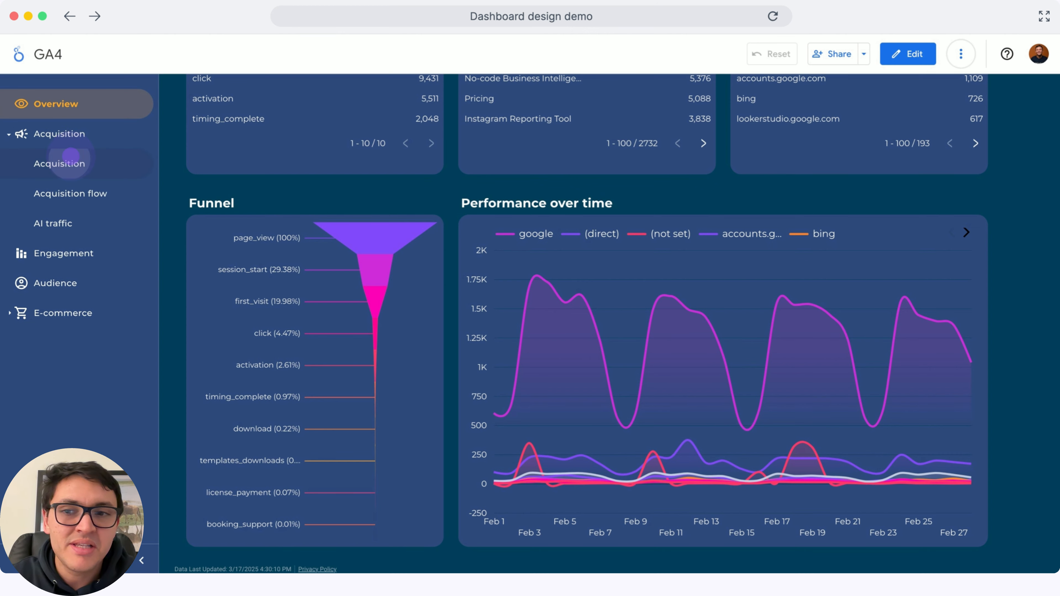
pyautogui.scroll(-10, 180, 300)
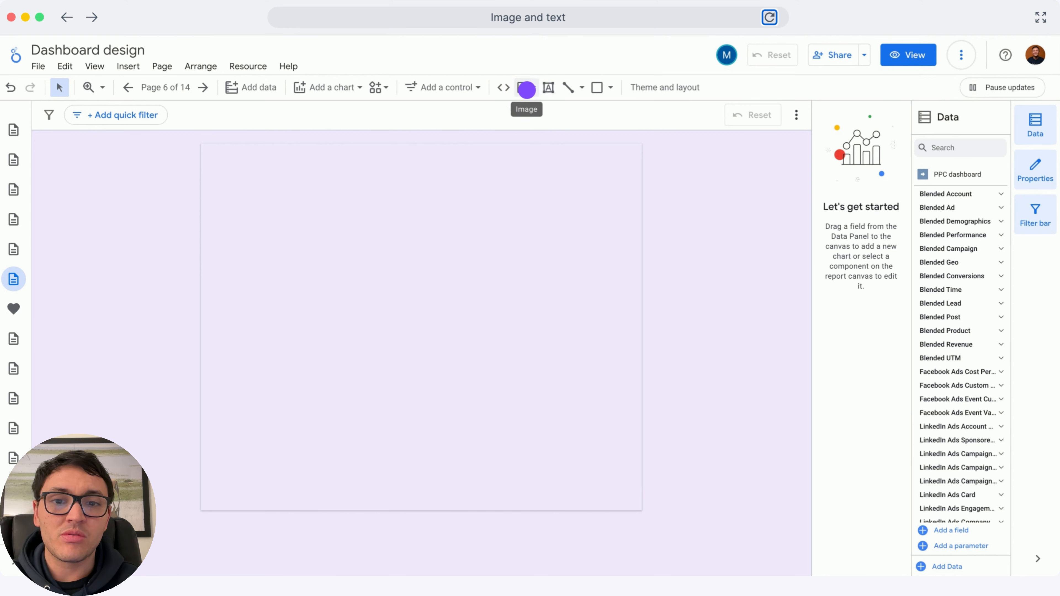
# Upload a purple wave image from the computer and stretch it across the top of the blank page
pyautogui.click(527, 89)
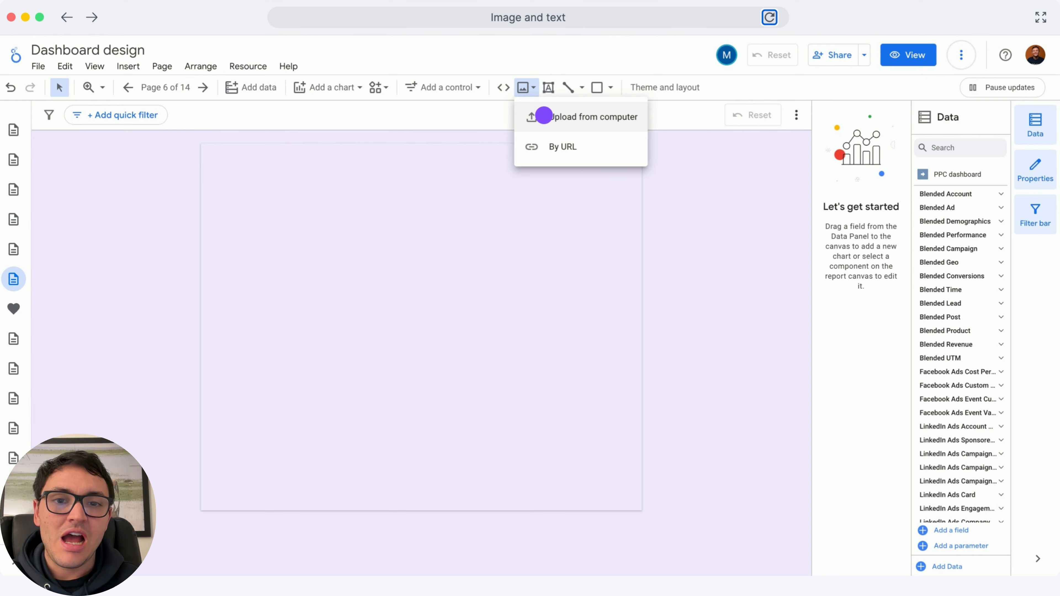
pyautogui.click(544, 116)
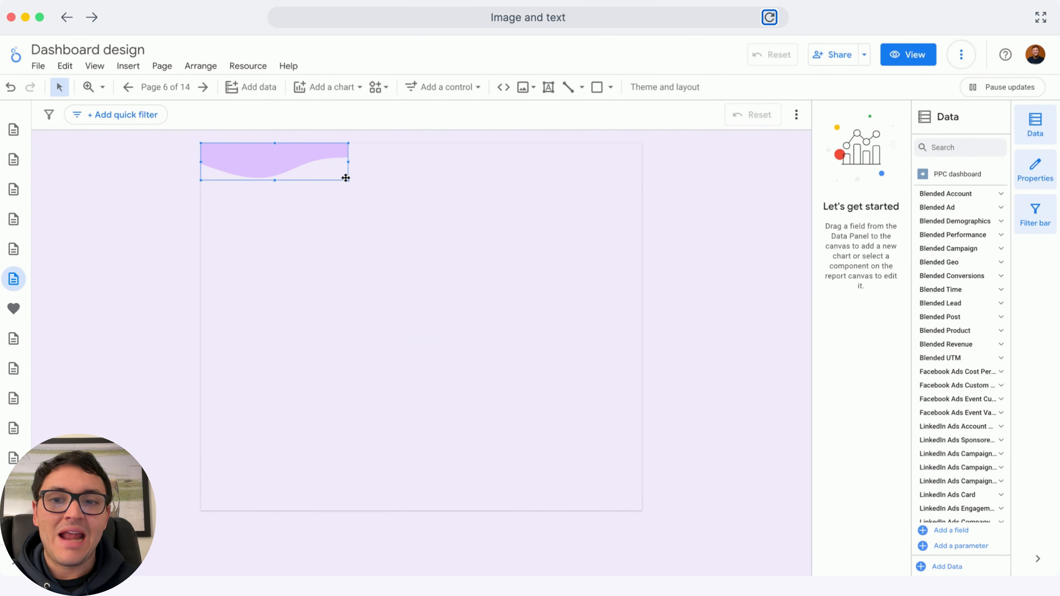
pyautogui.moveTo(349, 180); pyautogui.dragTo(642, 257)
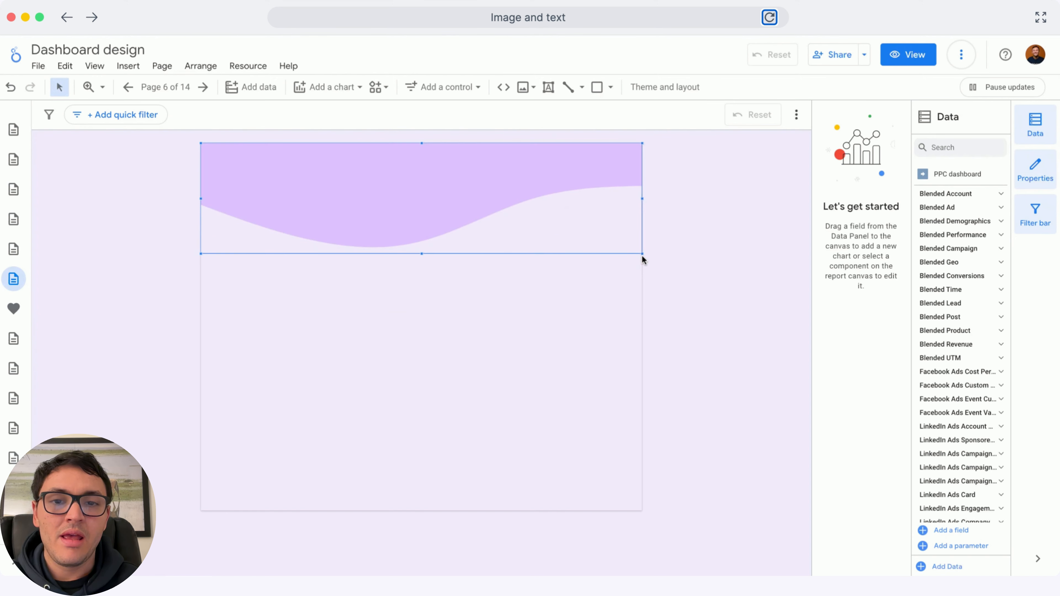
pyautogui.click(585, 306)
pyautogui.click(568, 260)
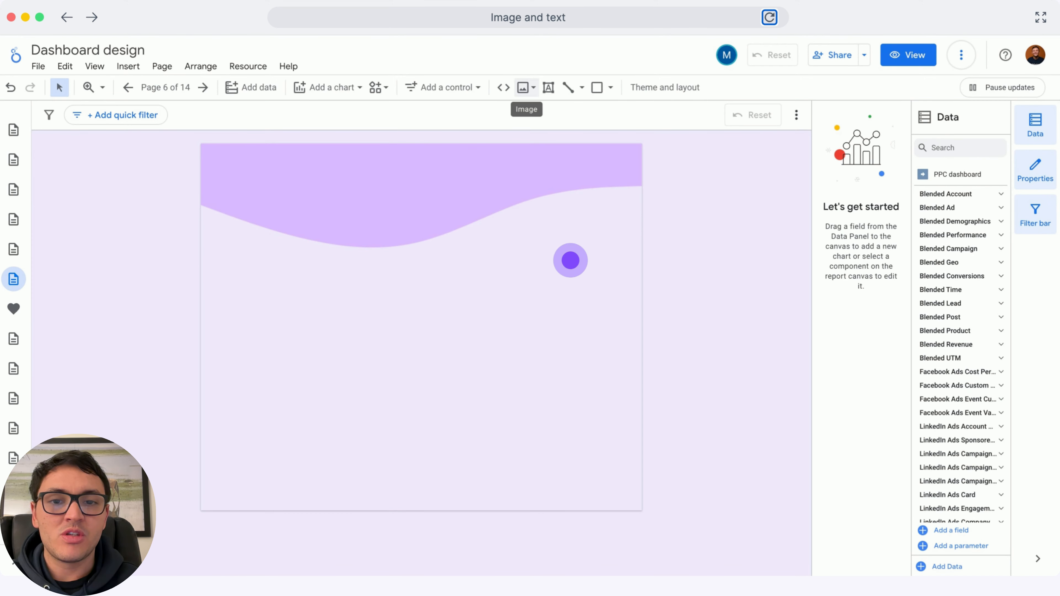
# Upload a second wave image and stretch it across the bottom of the page
pyautogui.click(522, 85)
pyautogui.click(545, 112)
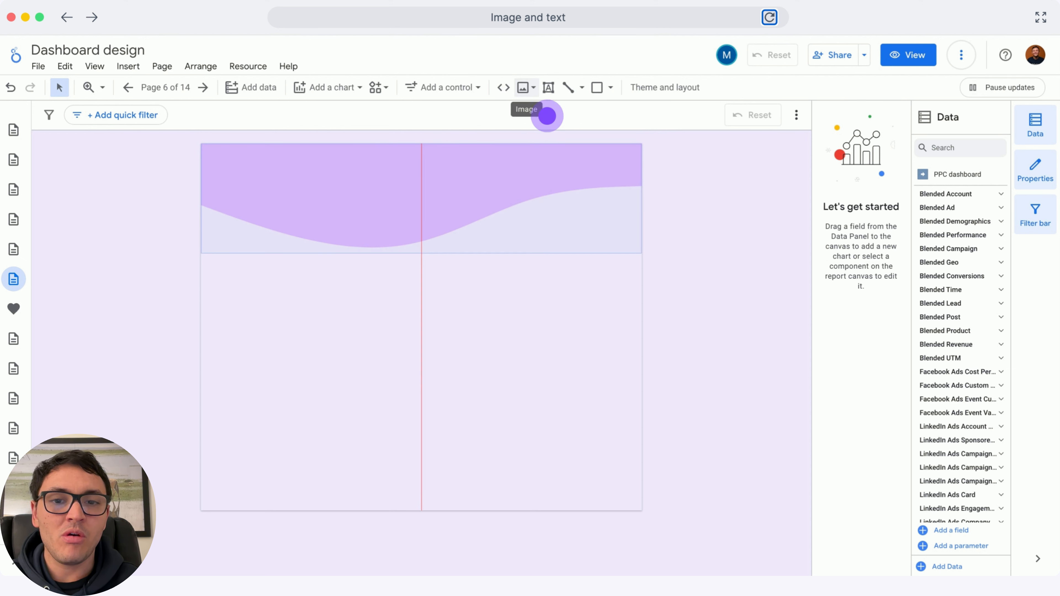
pyautogui.click(526, 85)
pyautogui.click(552, 118)
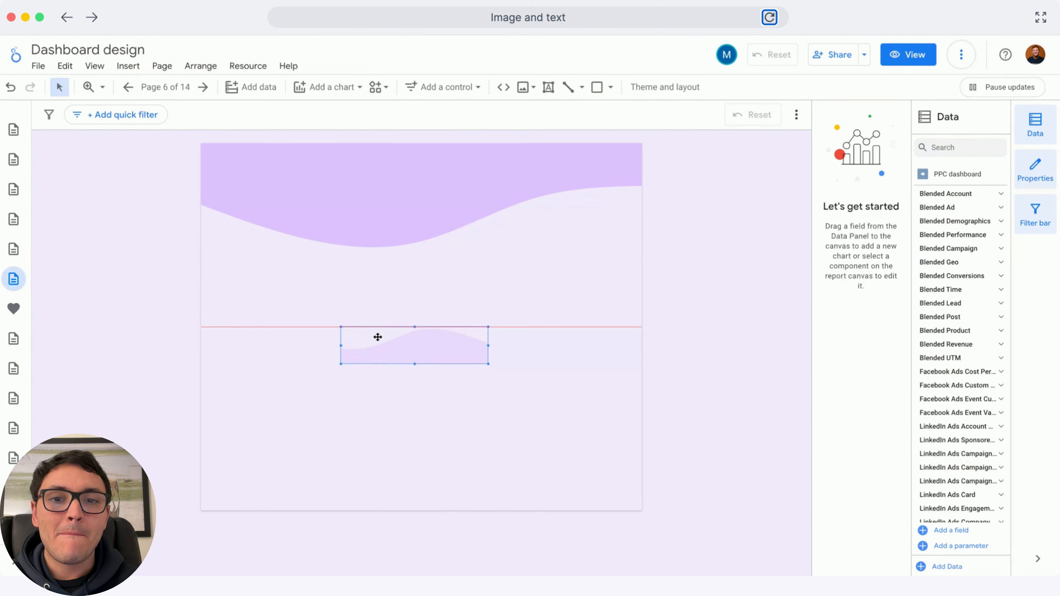
pyautogui.moveTo(376, 336); pyautogui.dragTo(238, 434)
pyautogui.moveTo(344, 442); pyautogui.dragTo(653, 397)
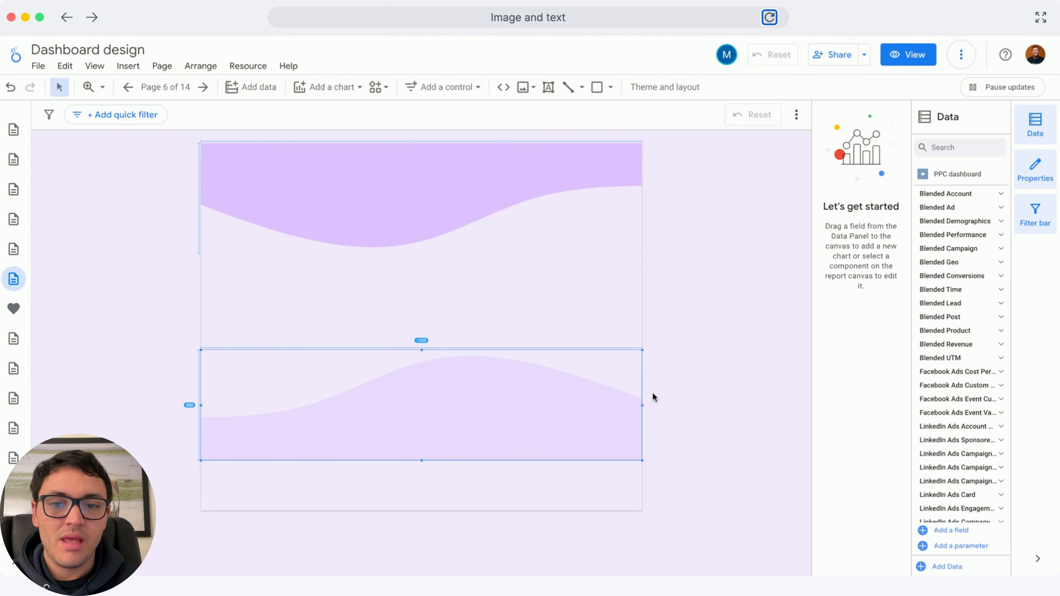
pyautogui.moveTo(512, 377); pyautogui.dragTo(486, 423)
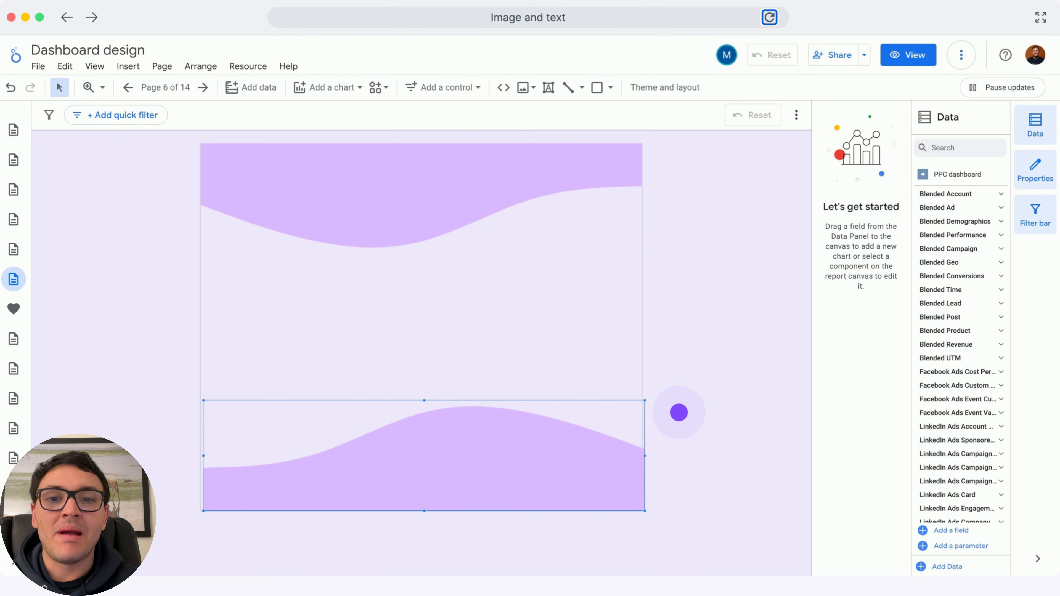
pyautogui.click(679, 412)
# Upload the unicorn cat logo image into the page's top-left corner
pyautogui.click(525, 88)
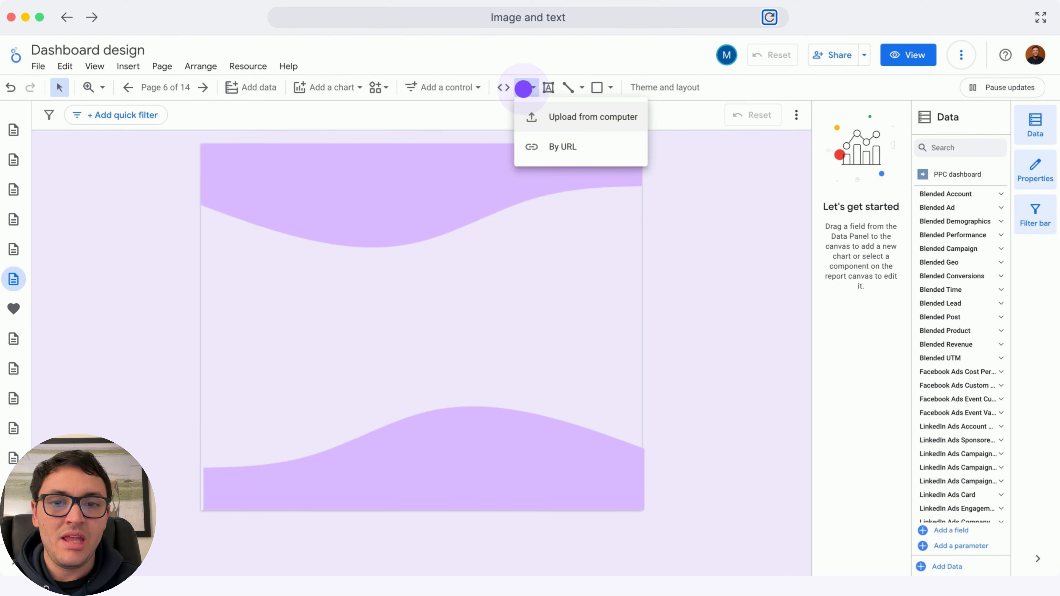
pyautogui.click(546, 111)
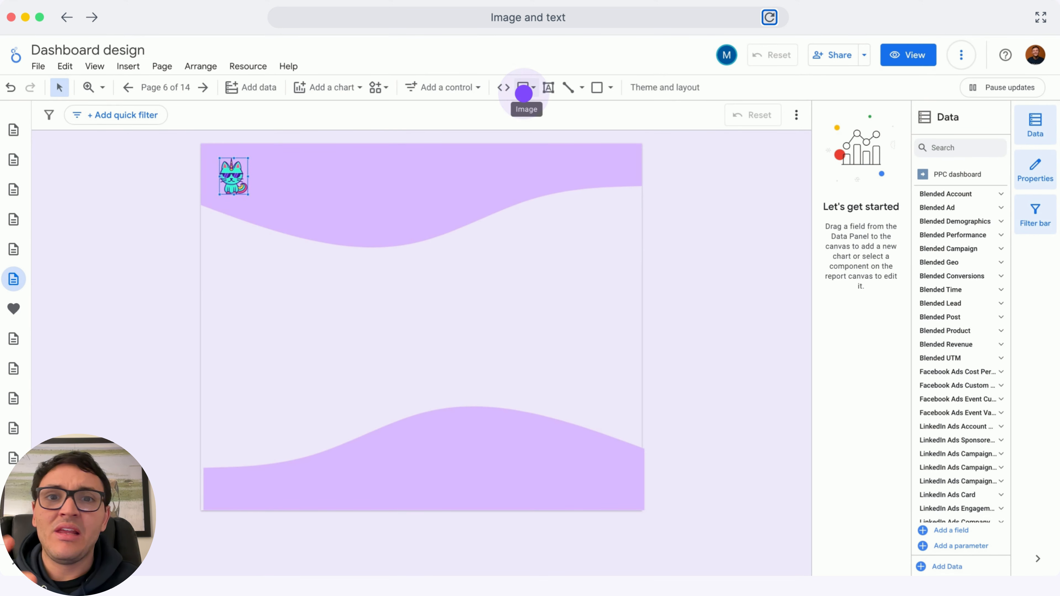
# Upload a funnel illustration and enlarge it to sit centered between the two waves
pyautogui.click(524, 89)
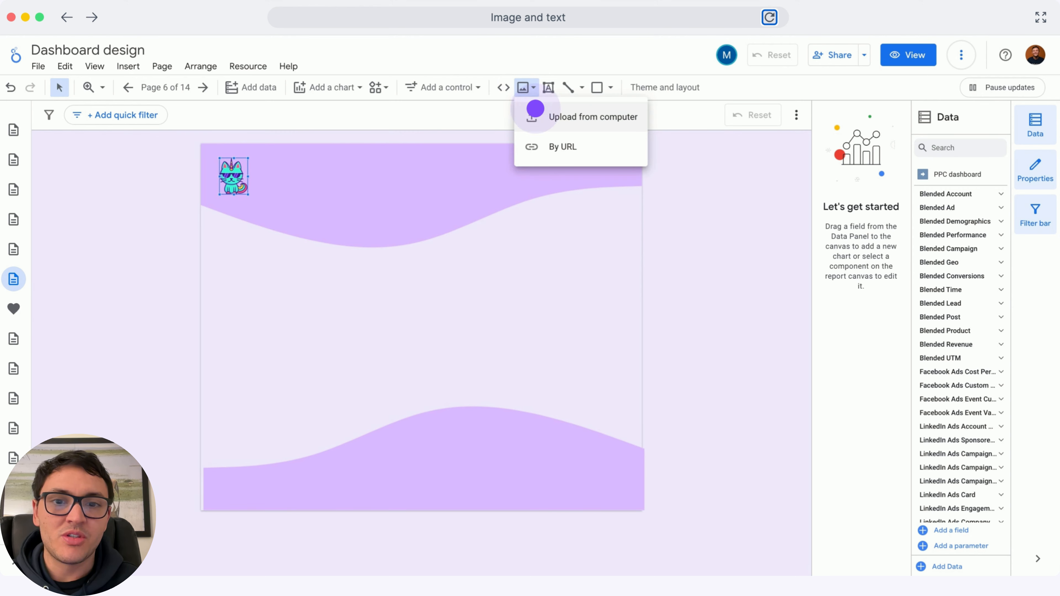
pyautogui.click(546, 123)
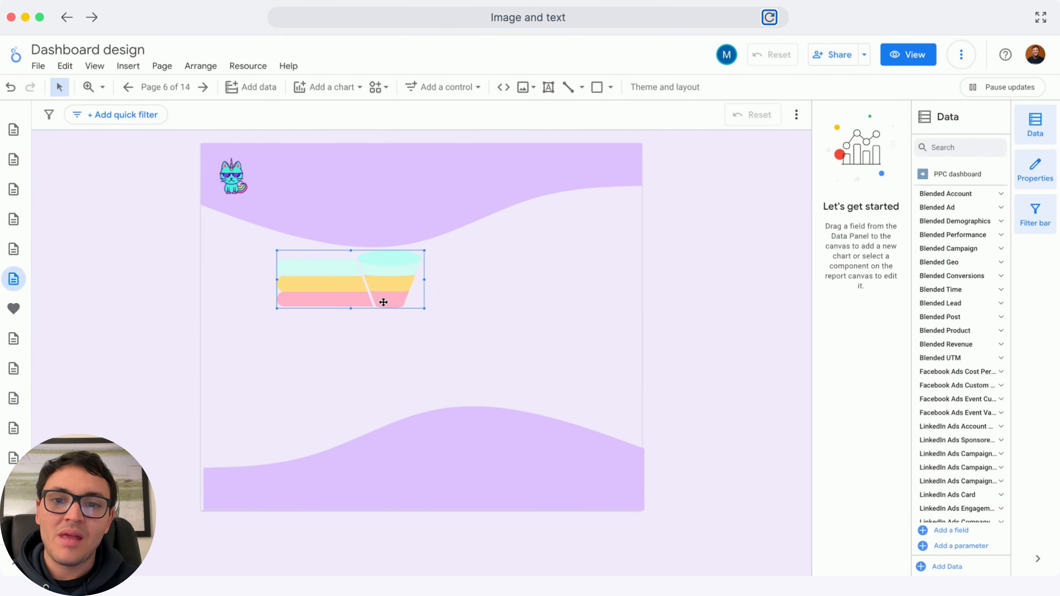
pyautogui.moveTo(424, 310); pyautogui.dragTo(537, 369)
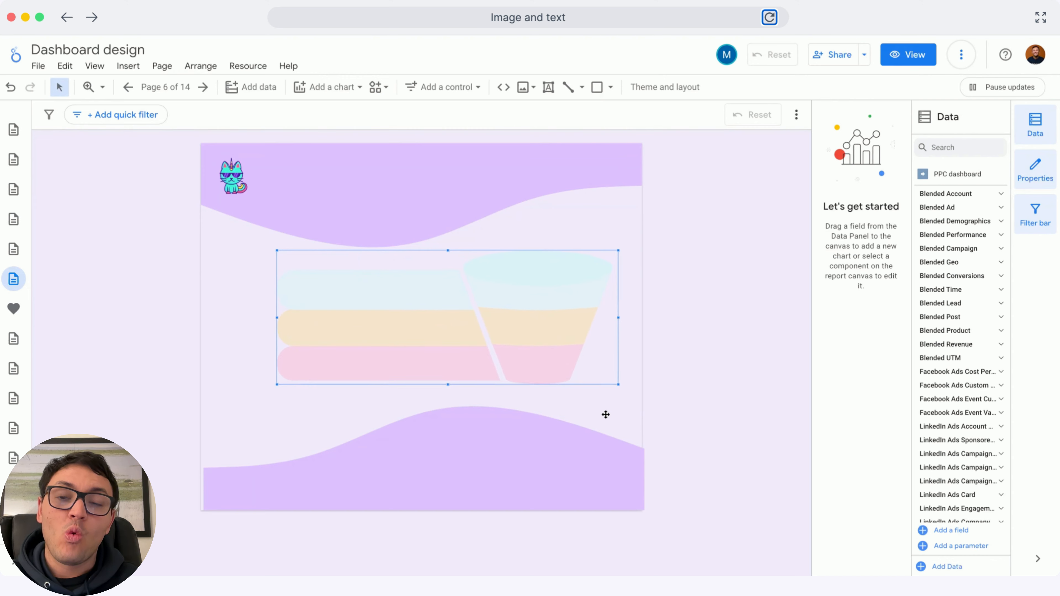
pyautogui.moveTo(456, 319); pyautogui.dragTo(436, 320)
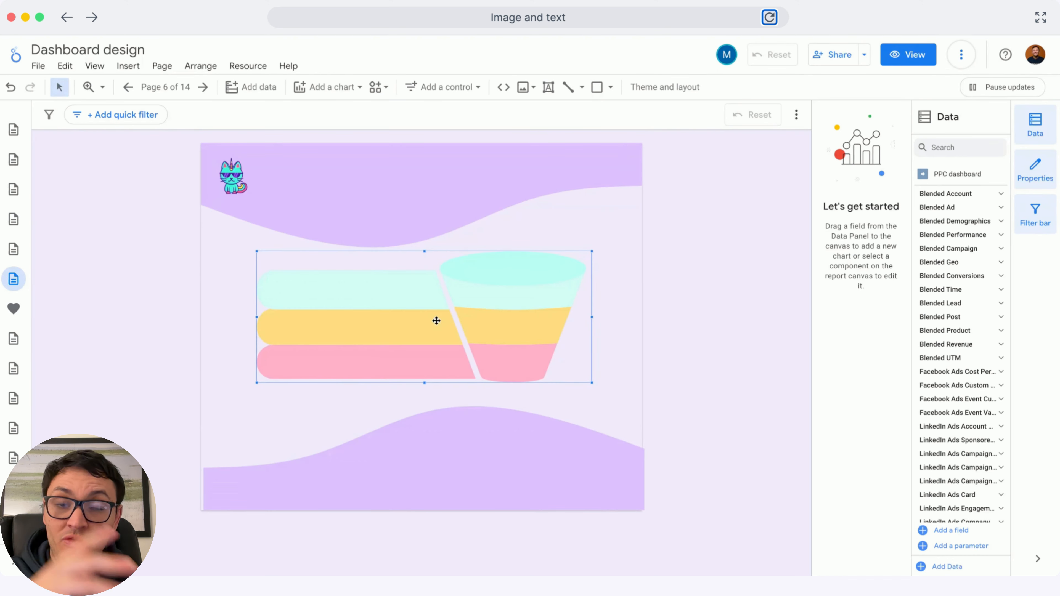
# Add a text box reading Visibility on the funnel's top layer
pyautogui.click(549, 88)
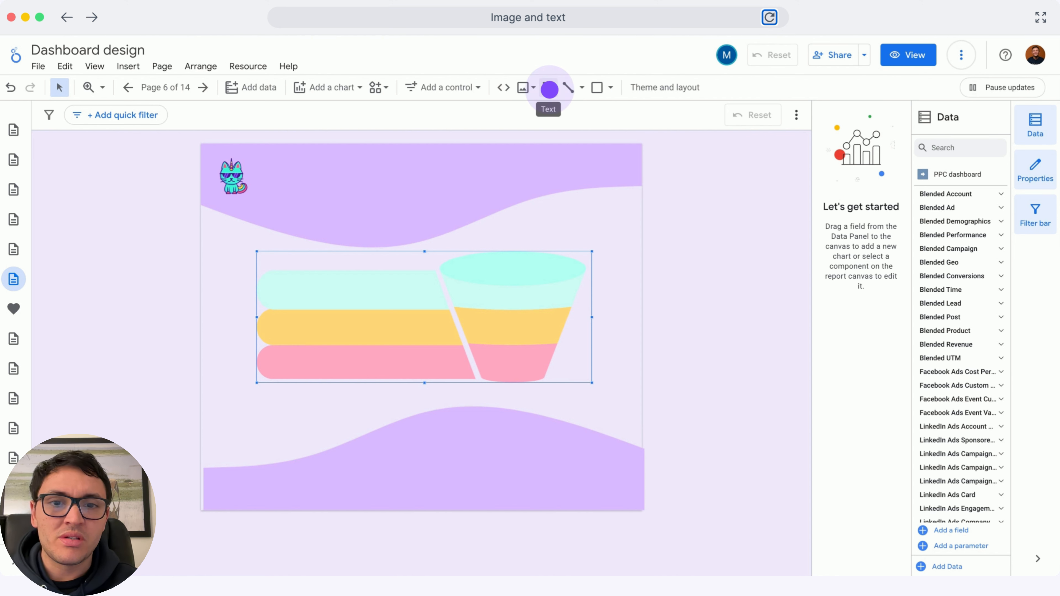
pyautogui.click(549, 89)
pyautogui.moveTo(470, 282); pyautogui.dragTo(562, 308)
pyautogui.write('Visibility')
# Format the Visibility text at 40px, bold and centre-aligned
pyautogui.hotkey('ctrl', 'a')
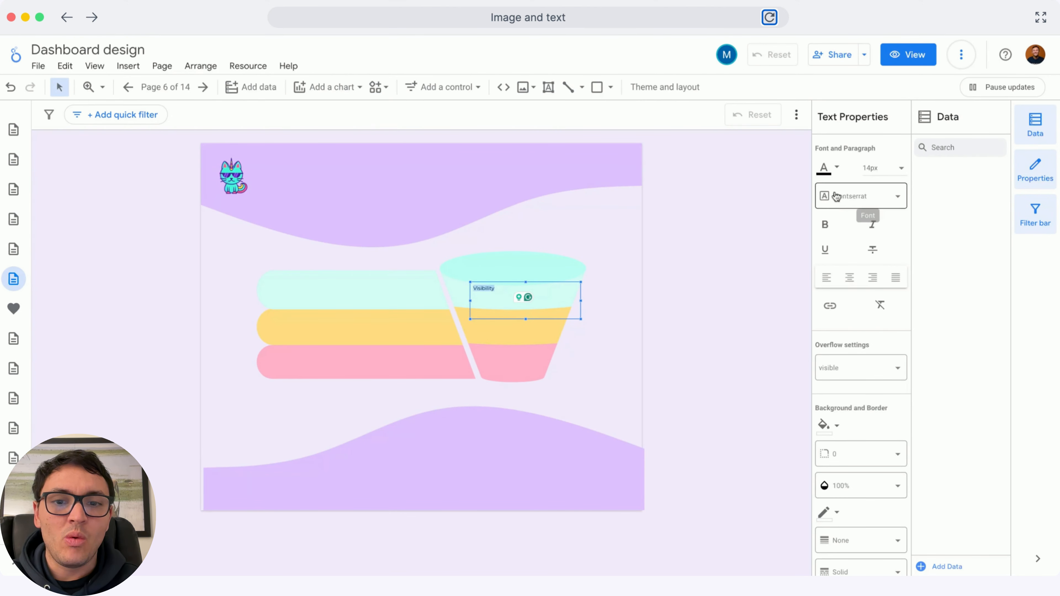
pyautogui.click(880, 167)
pyautogui.scroll(-2, 882, 212)
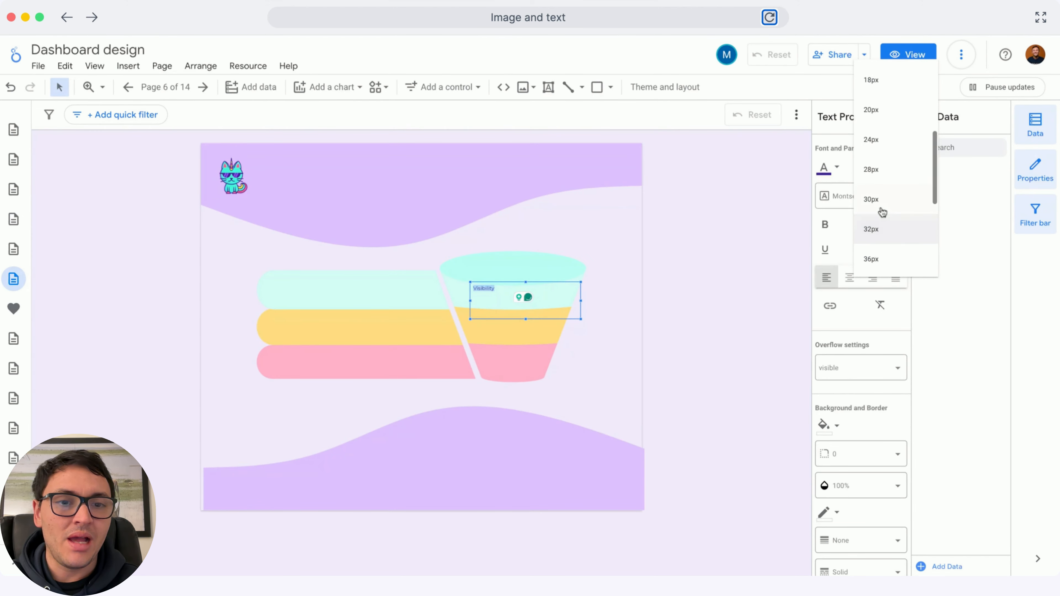
pyautogui.click(882, 225)
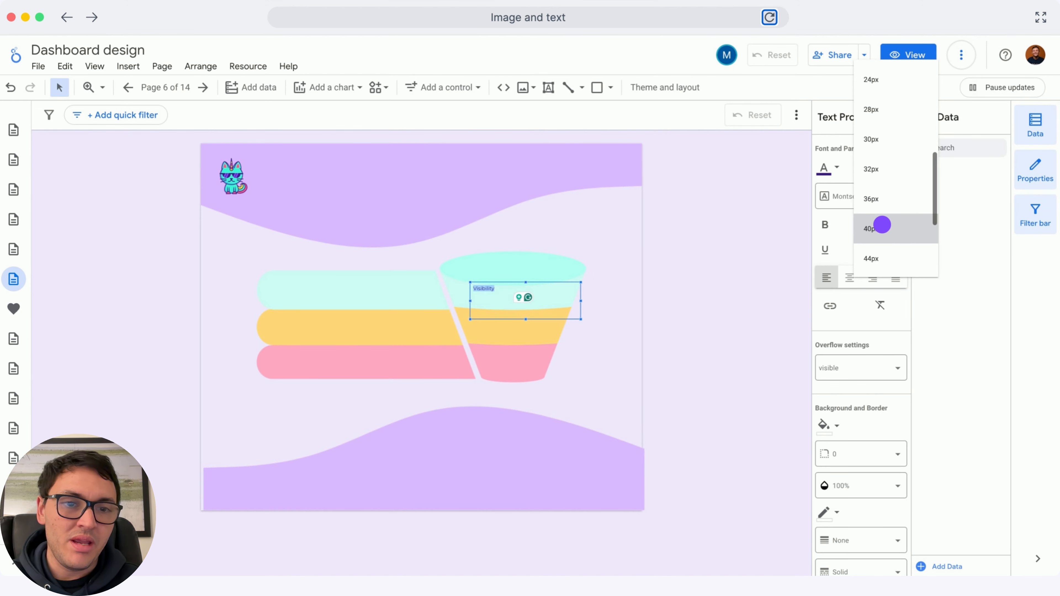
pyautogui.click(823, 221)
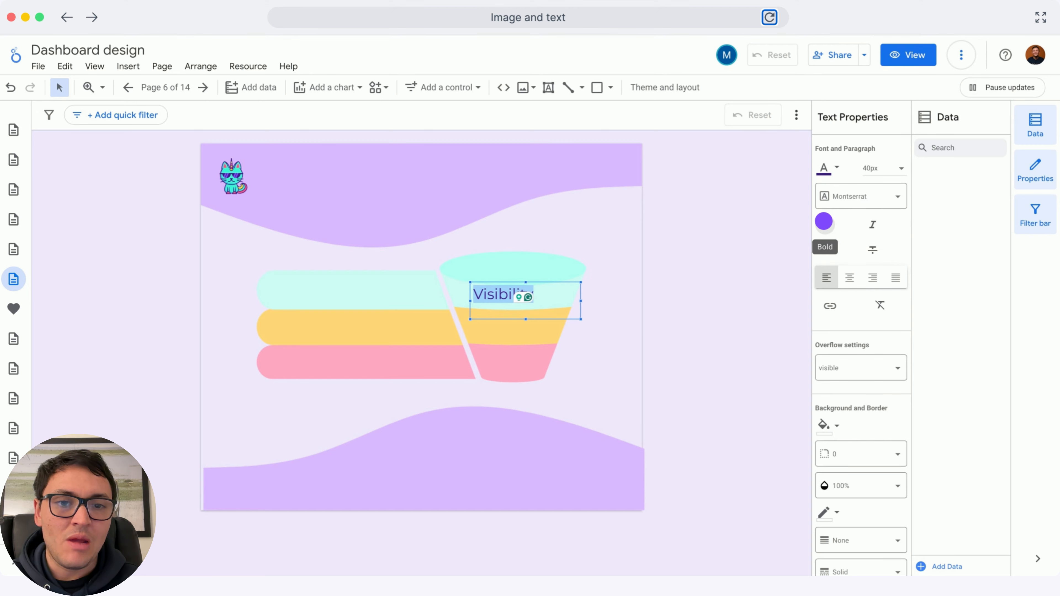
pyautogui.click(849, 276)
# Duplicate the Visibility text onto the funnel's middle layer and change it to Engagement
pyautogui.moveTo(547, 283); pyautogui.dragTo(521, 322)
pyautogui.doubleClick(522, 319)
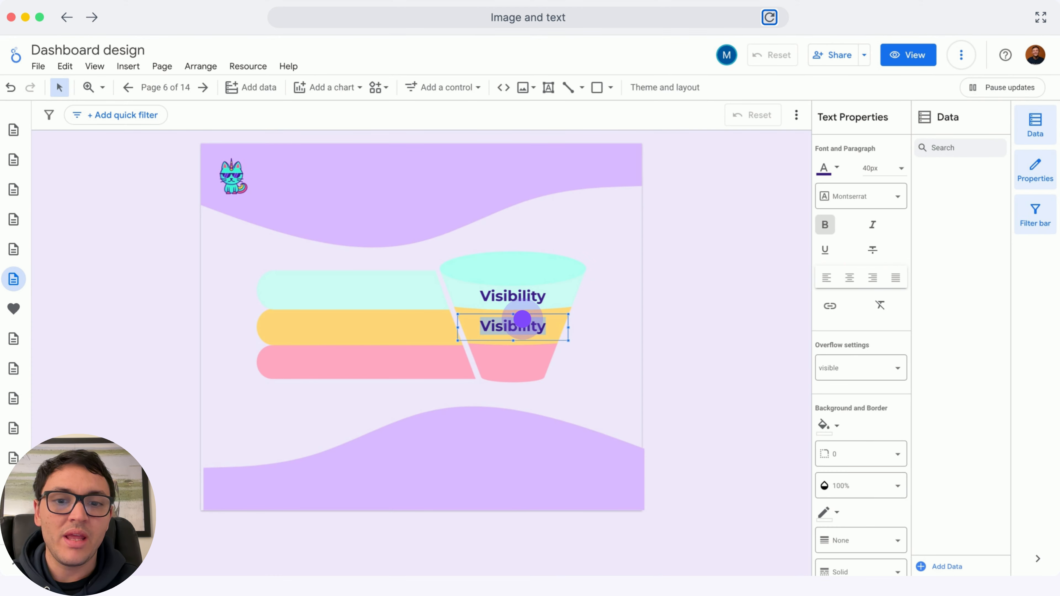
pyautogui.write('Engagement')
# Duplicate the Engagement text onto the funnel's bottom layer and change it to Conversion
pyautogui.click(543, 316)
pyautogui.moveTo(544, 316); pyautogui.dragTo(547, 351)
pyautogui.doubleClick(532, 362)
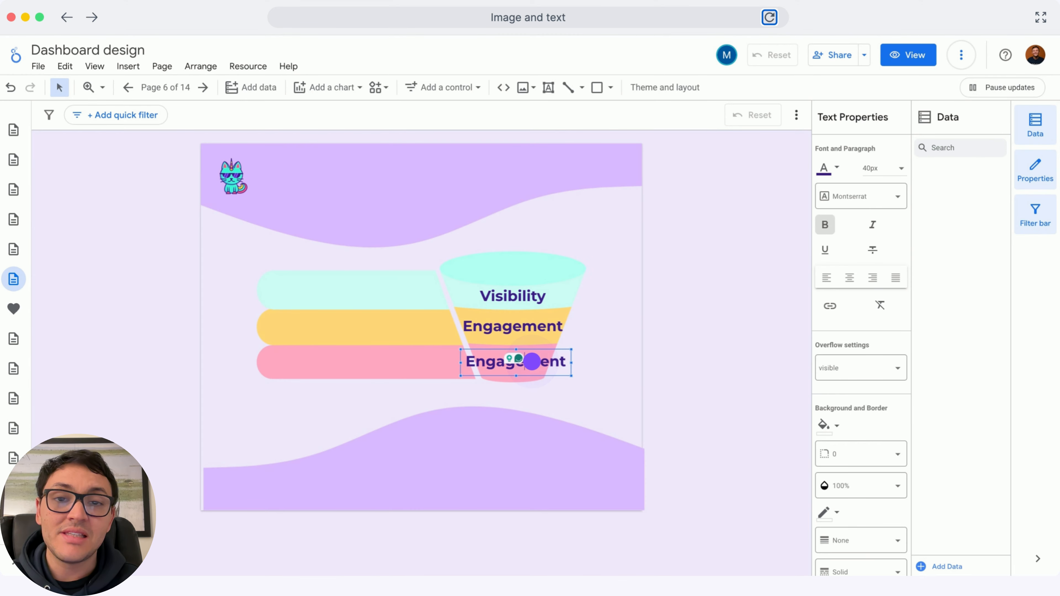
pyautogui.write('Conversion')
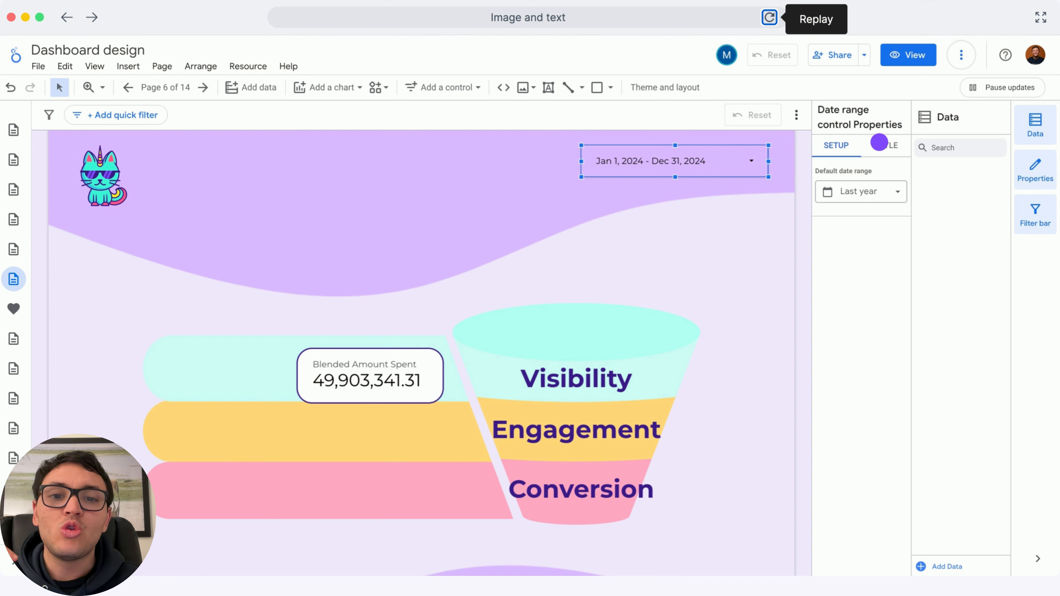
pyautogui.click(879, 142)
pyautogui.click(879, 142)
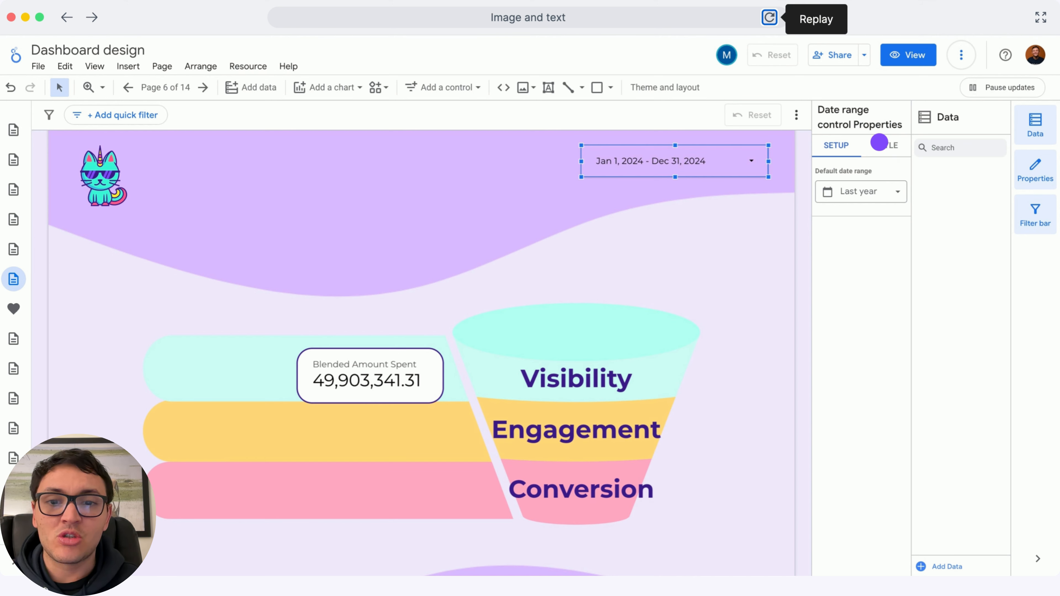
pyautogui.click(879, 141)
pyautogui.click(879, 142)
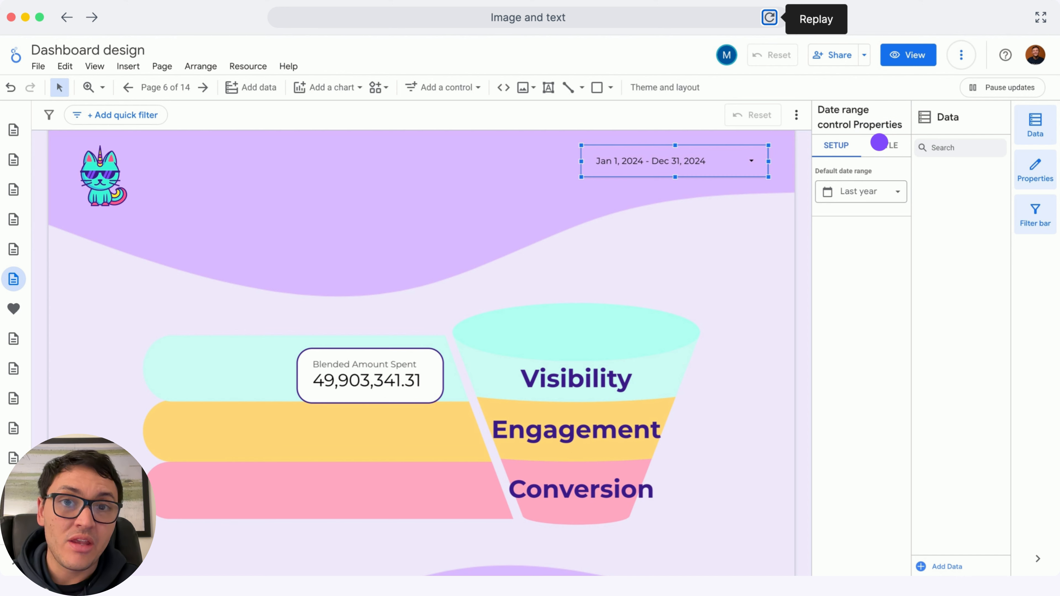
pyautogui.click(879, 142)
pyautogui.click(879, 141)
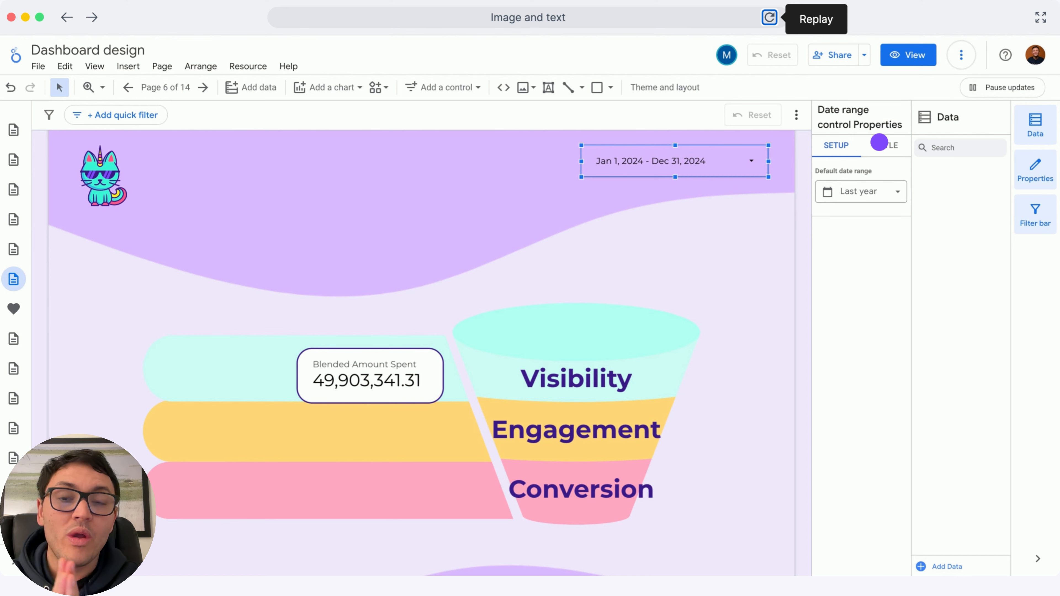
pyautogui.click(879, 142)
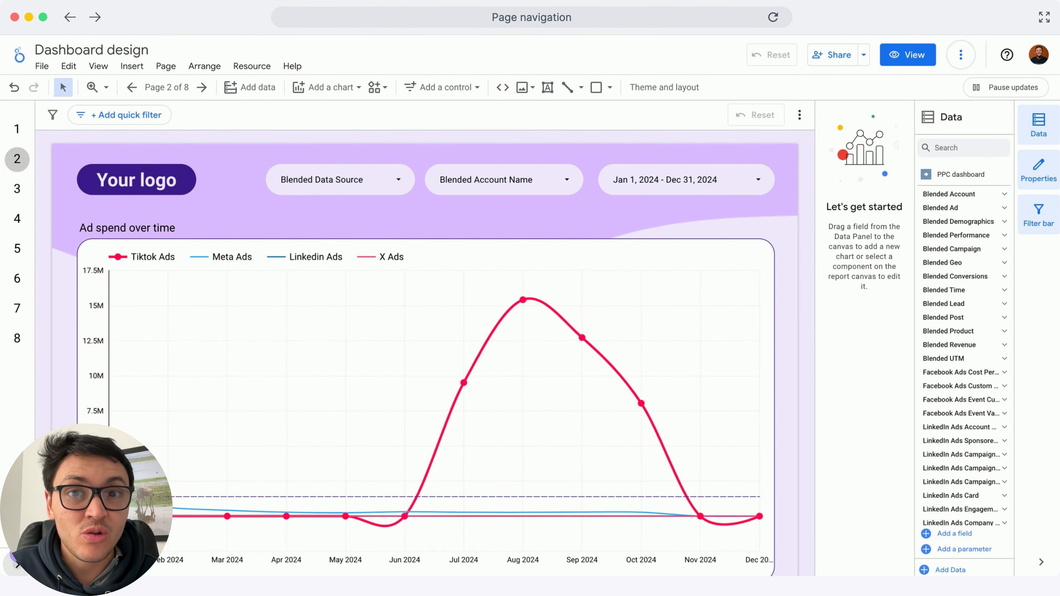
# Open the report pages manager and rename the Cross-channel performance over time page to Cross-channel performance
pyautogui.click(167, 87)
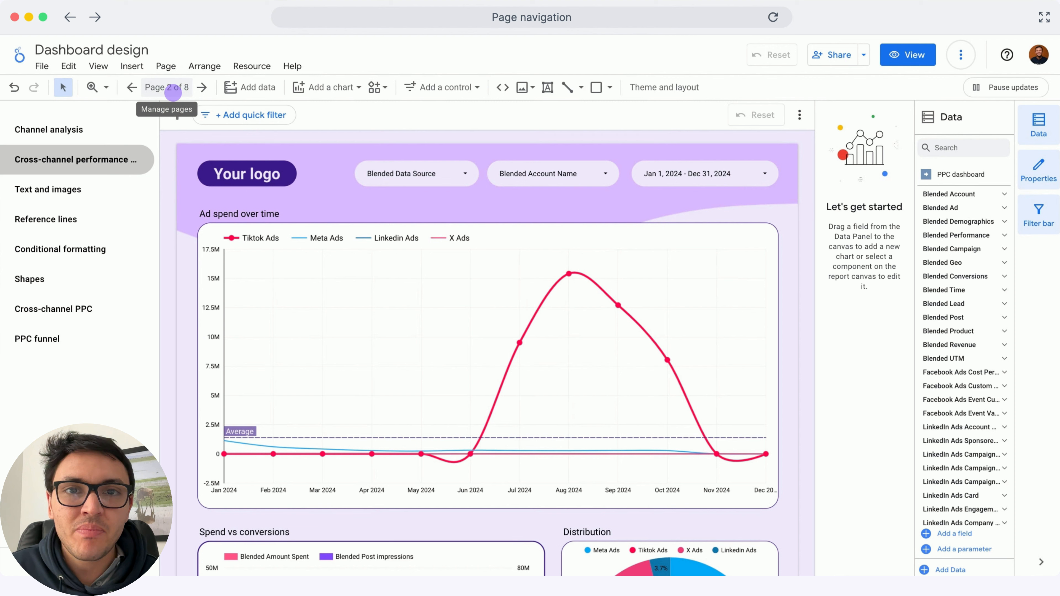
pyautogui.click(173, 88)
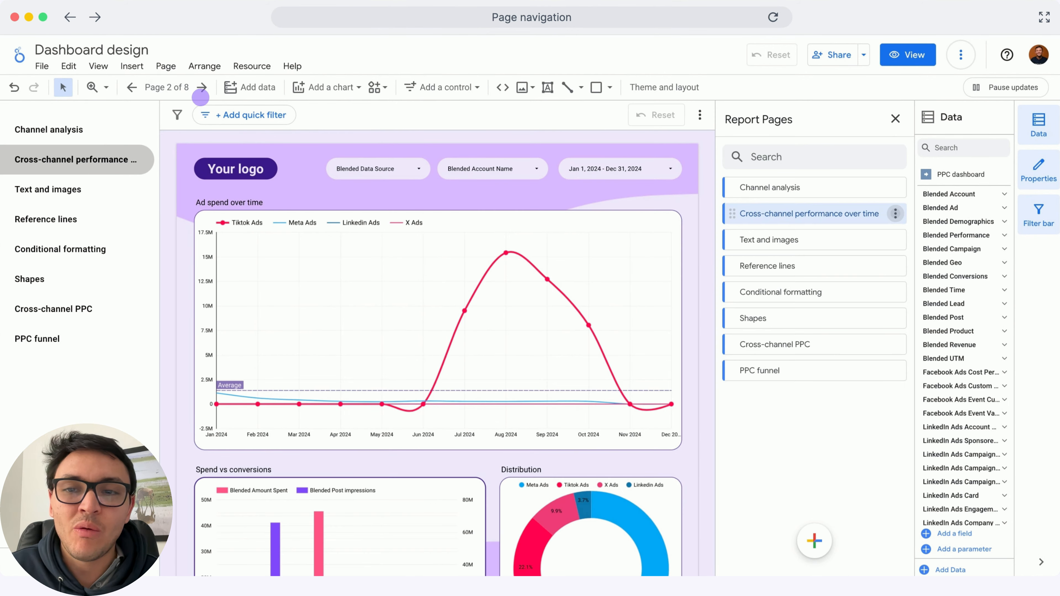
pyautogui.moveTo(895, 213)
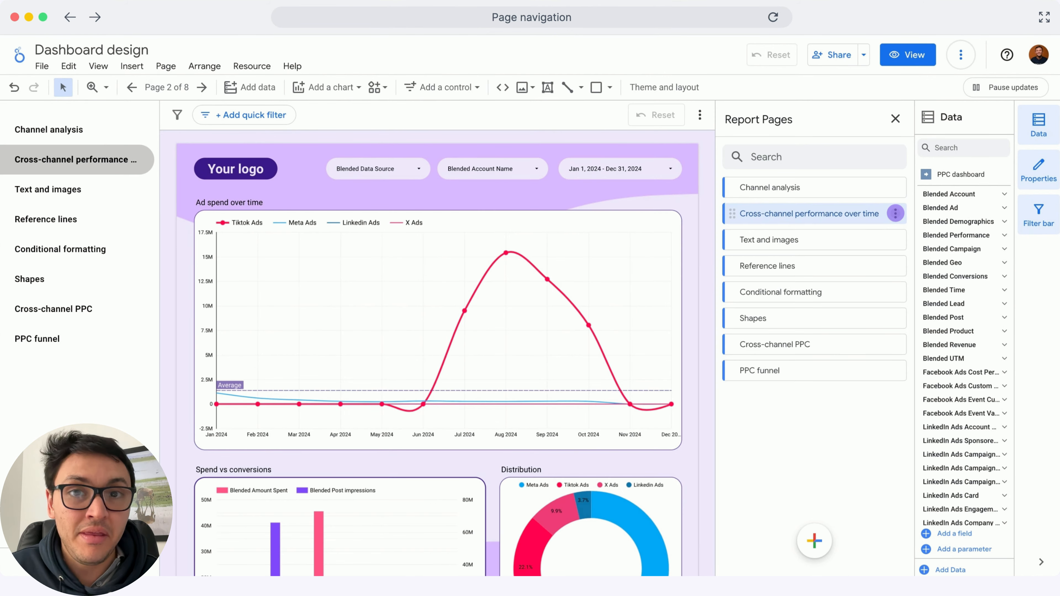
pyautogui.click(895, 213)
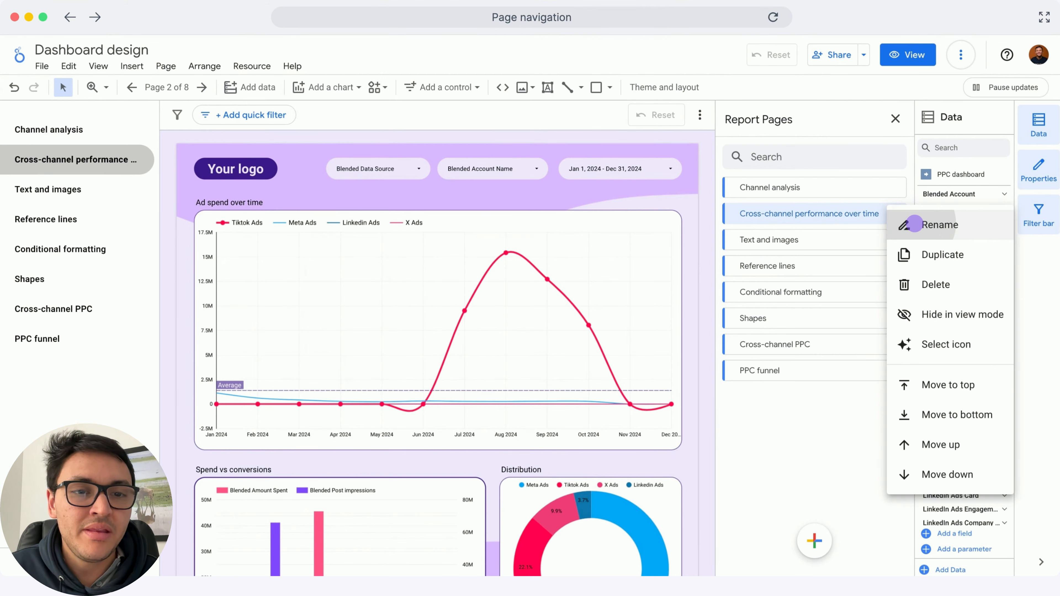
pyautogui.click(910, 224)
pyautogui.press('BackSpace')
pyautogui.press('BackSpace')
pyautogui.press('BackSpace')
pyautogui.press('BackSpace')
pyautogui.press('BackSpace')
pyautogui.press('BackSpace')
pyautogui.press('BackSpace')
pyautogui.press('BackSpace')
pyautogui.press('BackSpace')
pyautogui.press('BackSpace')
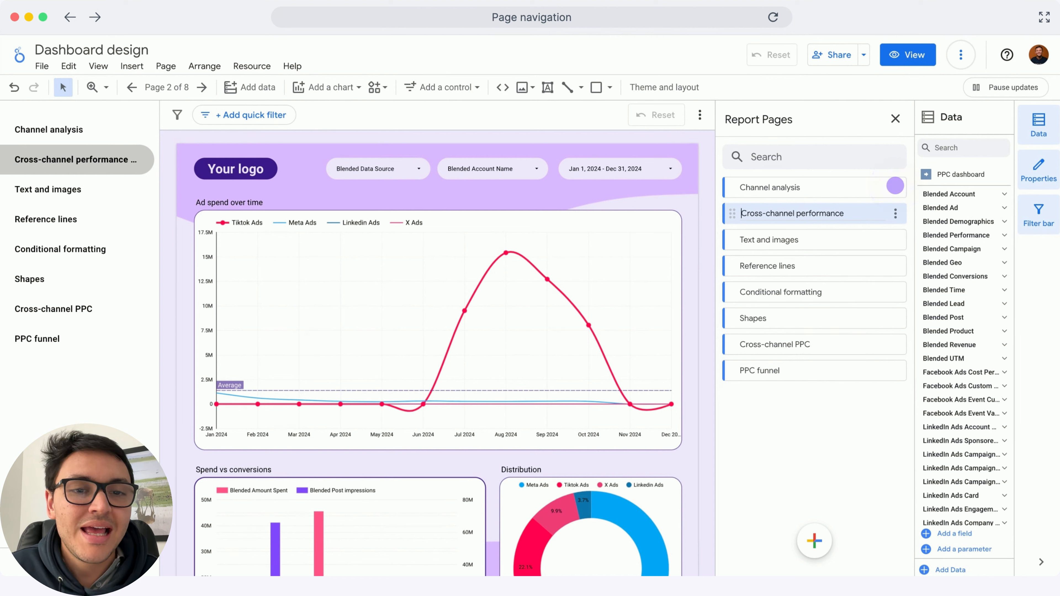
# Give the Channel analysis page the Campaign icon
pyautogui.click(895, 213)
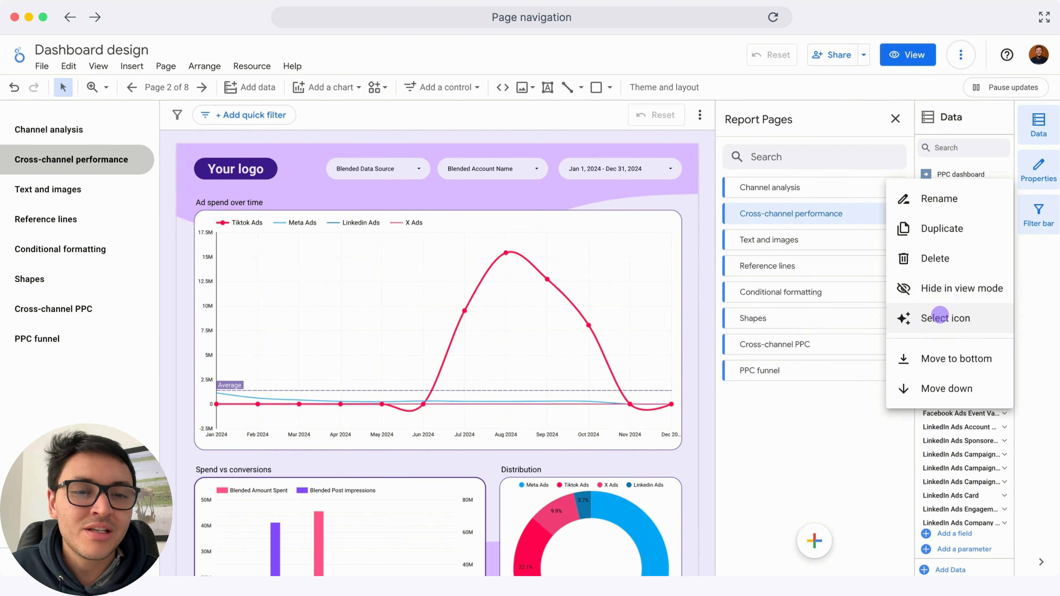
pyautogui.click(940, 317)
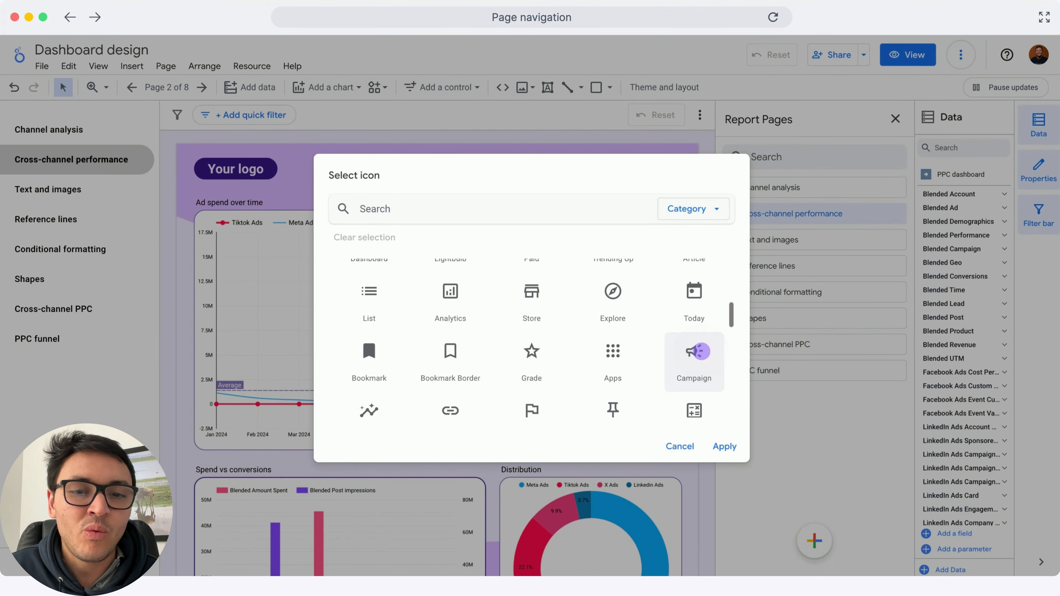
pyautogui.click(703, 351)
pyautogui.click(724, 446)
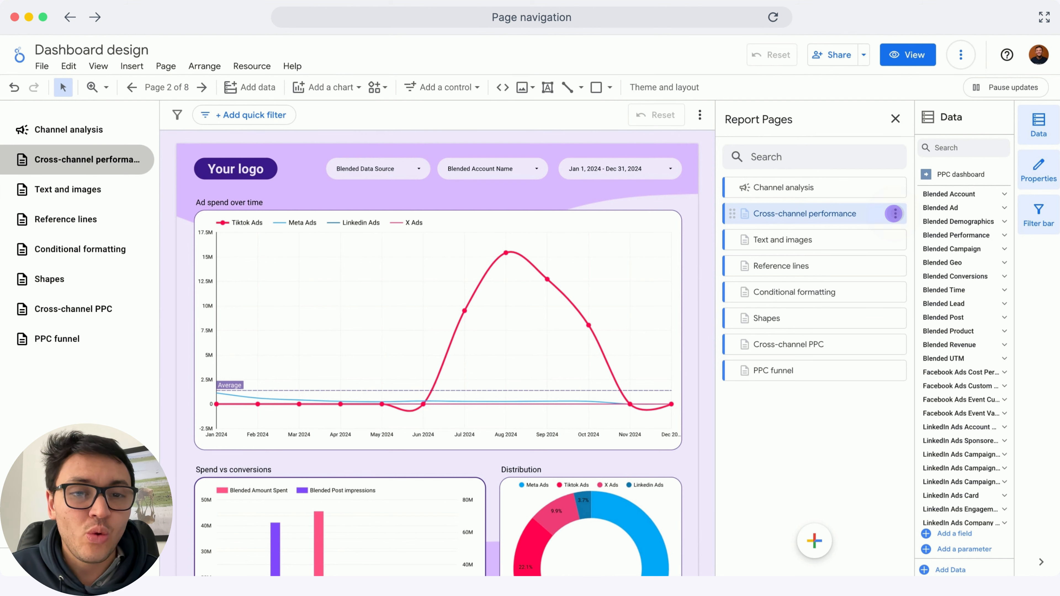
# Set the Cross-channel performance page's icon to Stacked Bar Chart
pyautogui.click(893, 214)
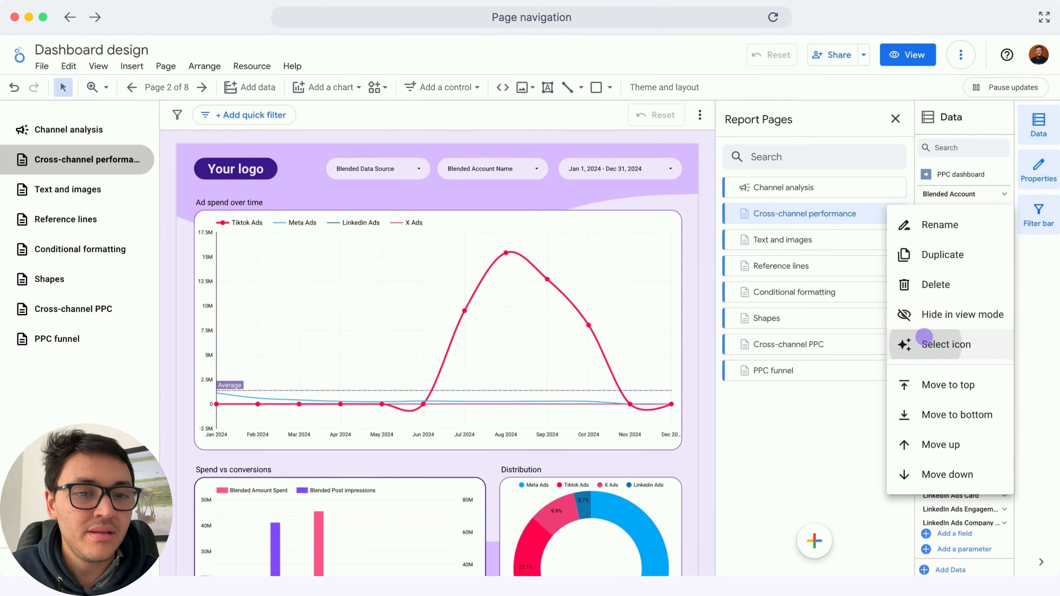
pyautogui.click(924, 343)
pyautogui.click(724, 446)
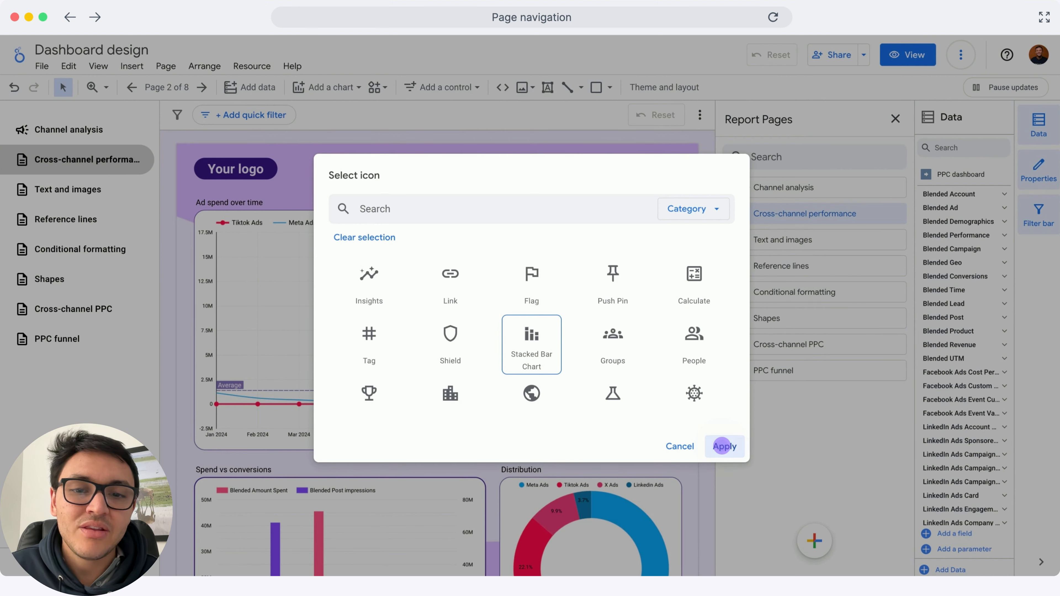
pyautogui.click(724, 446)
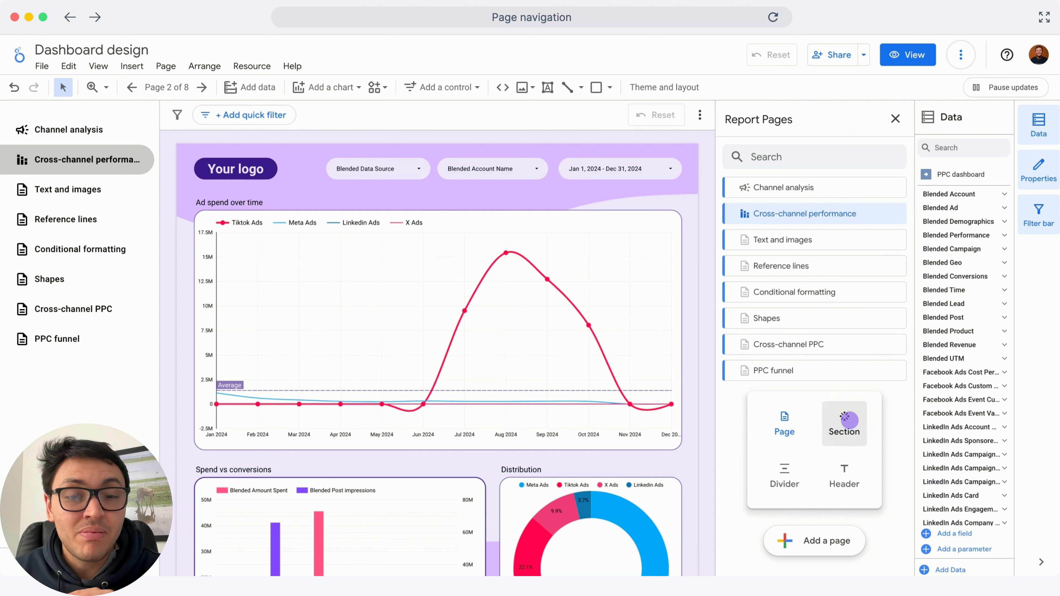
# Add a new section to the page list and rename it Stilying
pyautogui.click(844, 419)
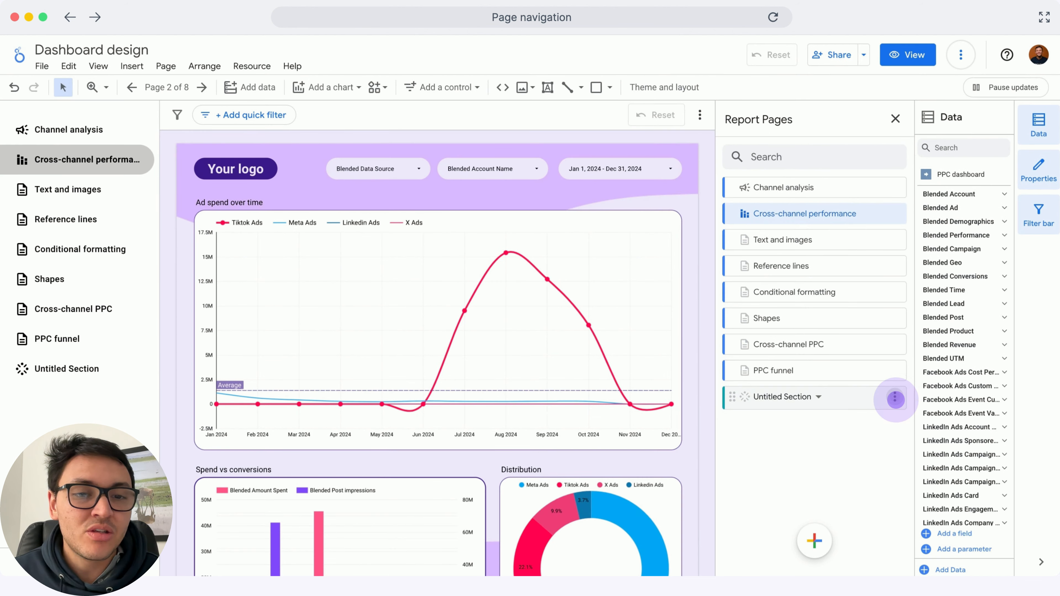
pyautogui.click(893, 396)
pyautogui.click(922, 195)
pyautogui.write('Stilying')
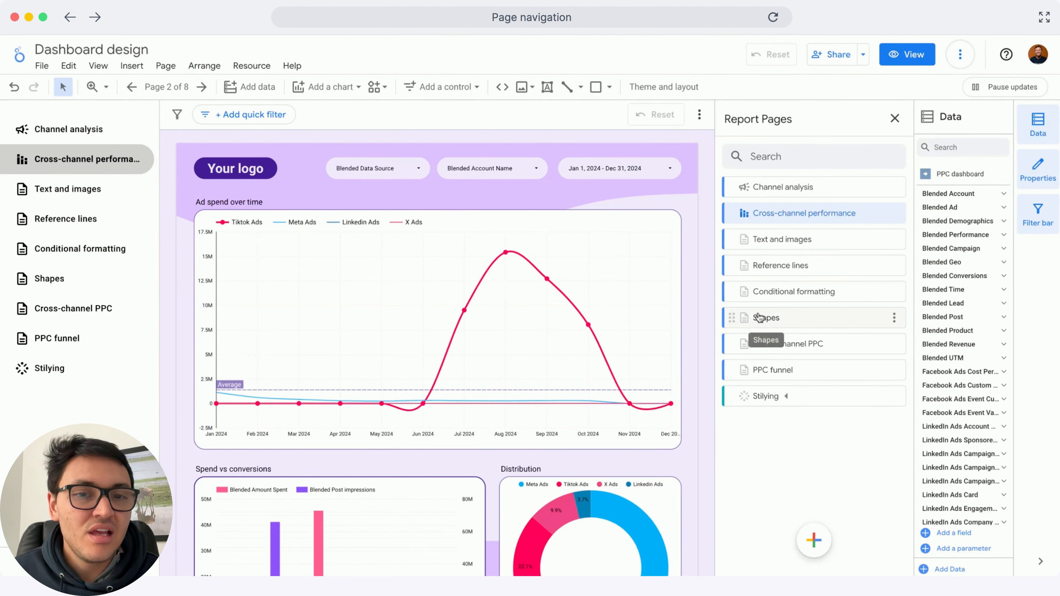
# Set the Stilying section's icon to Dashboard
pyautogui.click(894, 401)
pyautogui.click(946, 283)
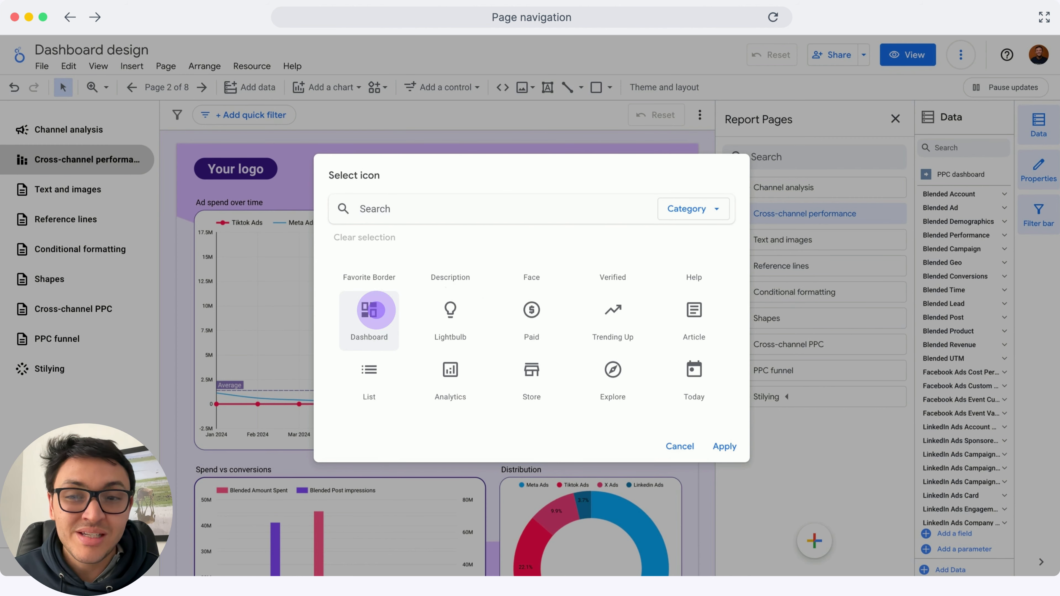
pyautogui.click(368, 311)
pyautogui.click(706, 442)
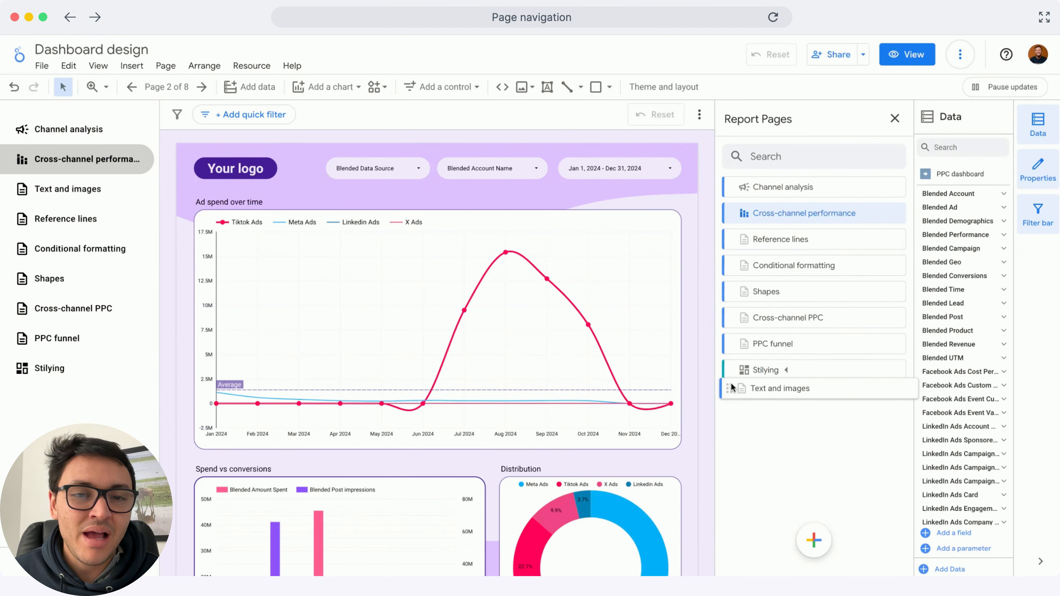
# Move the Text and images, Reference lines and Conditional formatting pages into the Stilying section
pyautogui.moveTo(733, 388); pyautogui.dragTo(739, 371)
pyautogui.moveTo(731, 239); pyautogui.dragTo(759, 392)
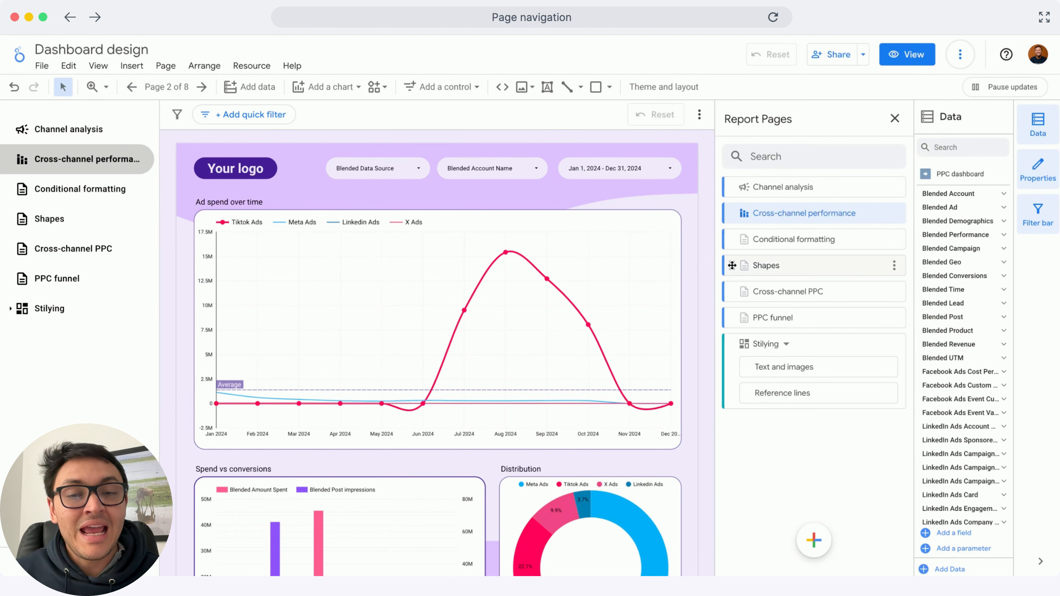
pyautogui.moveTo(731, 239); pyautogui.dragTo(755, 384)
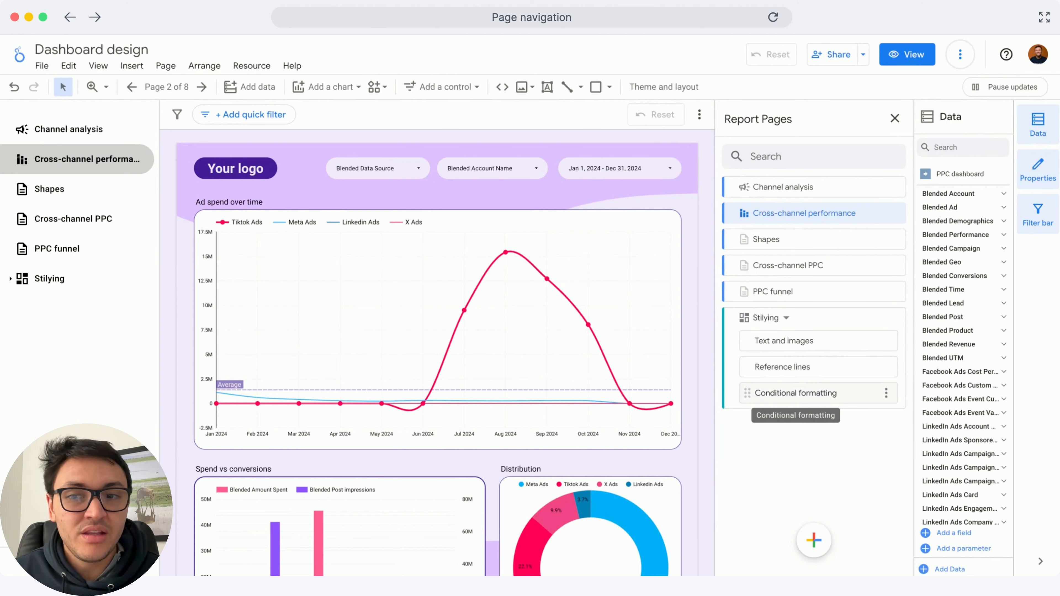
pyautogui.click(21, 285)
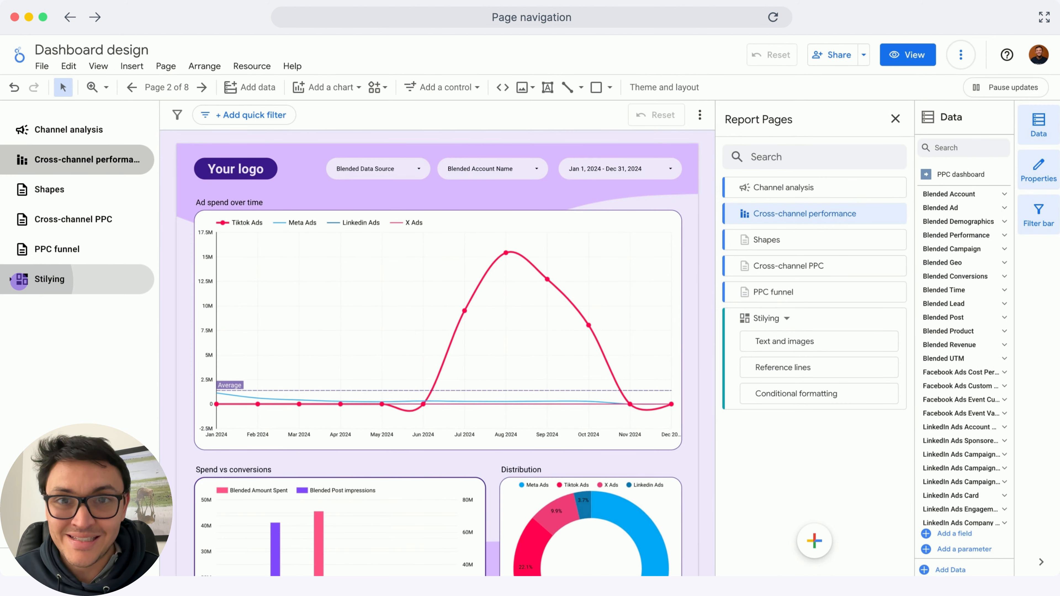
pyautogui.click(10, 279)
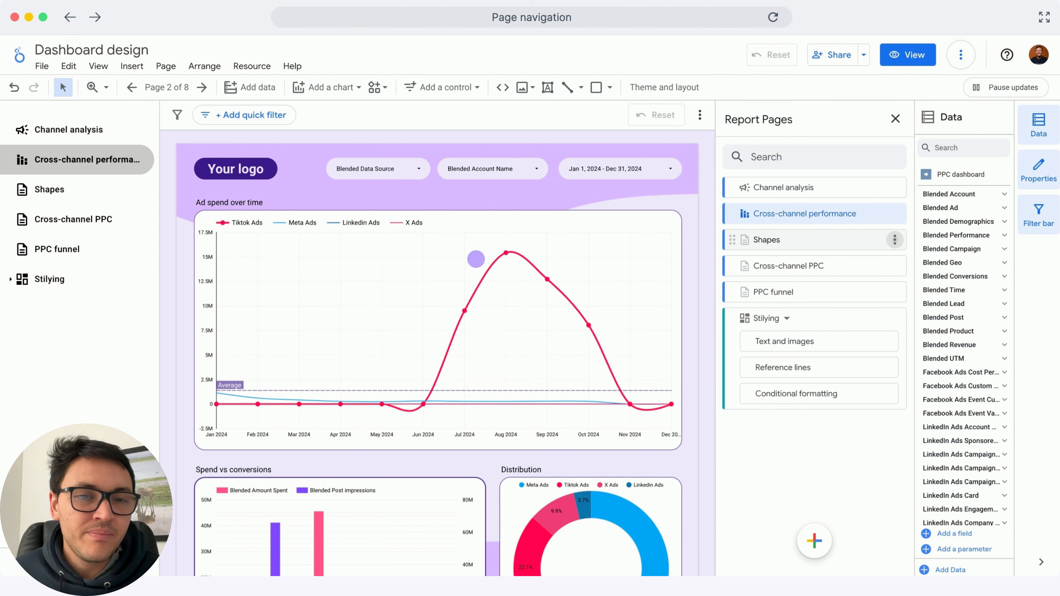
# Hide the Shapes page in view mode
pyautogui.click(897, 241)
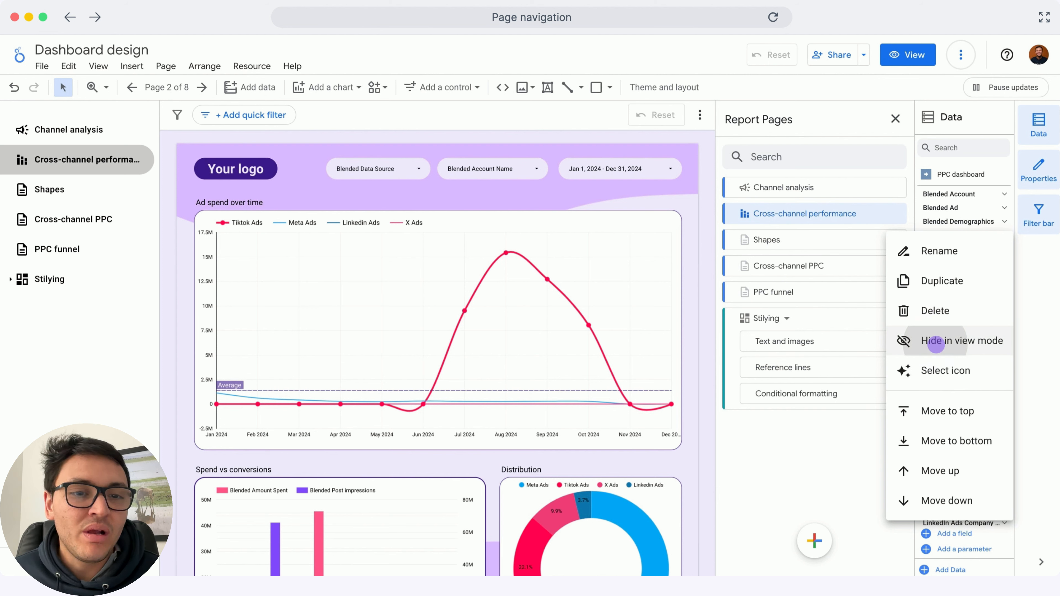
pyautogui.click(935, 344)
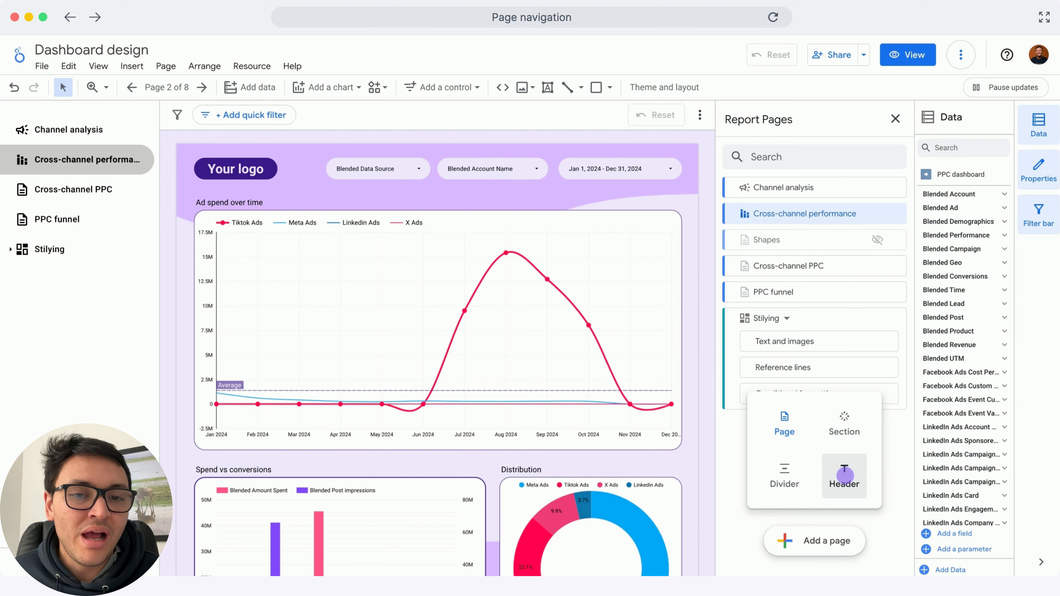
# Add a header to the page list and name it Marketing performance
pyautogui.click(845, 475)
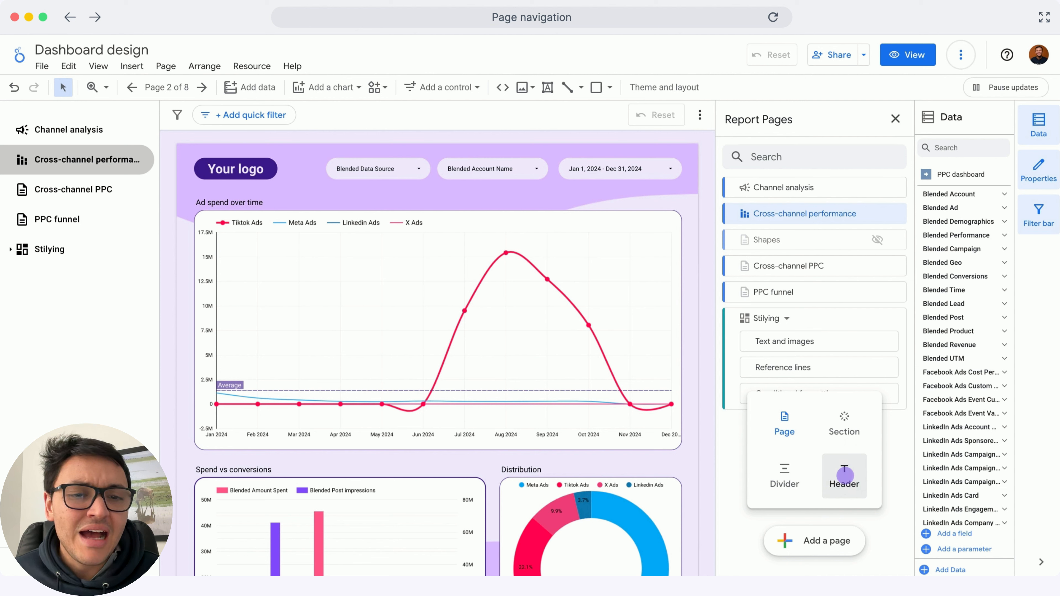
pyautogui.click(845, 476)
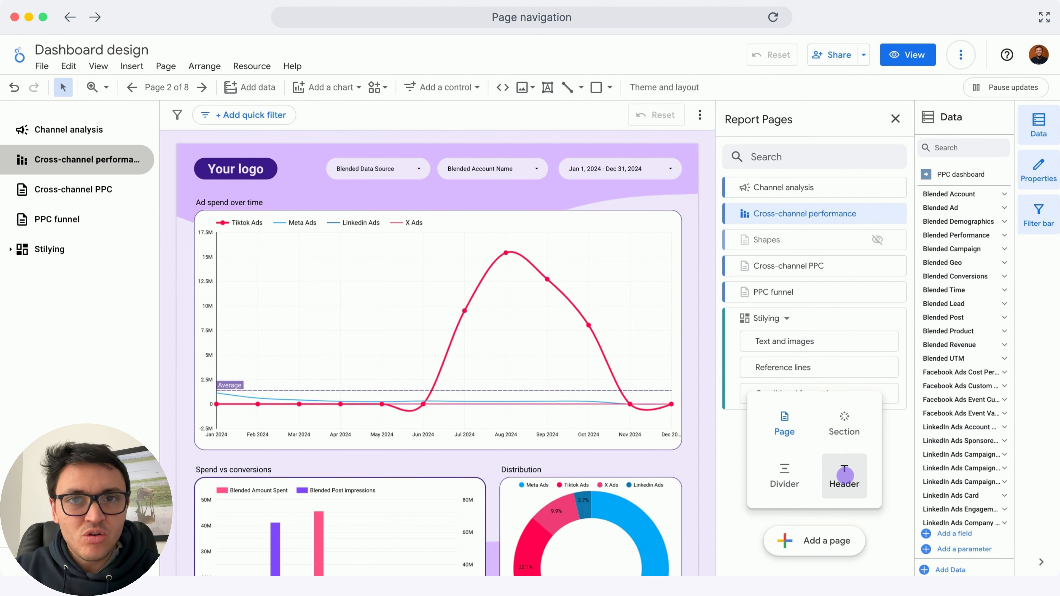
pyautogui.click(845, 476)
pyautogui.click(844, 476)
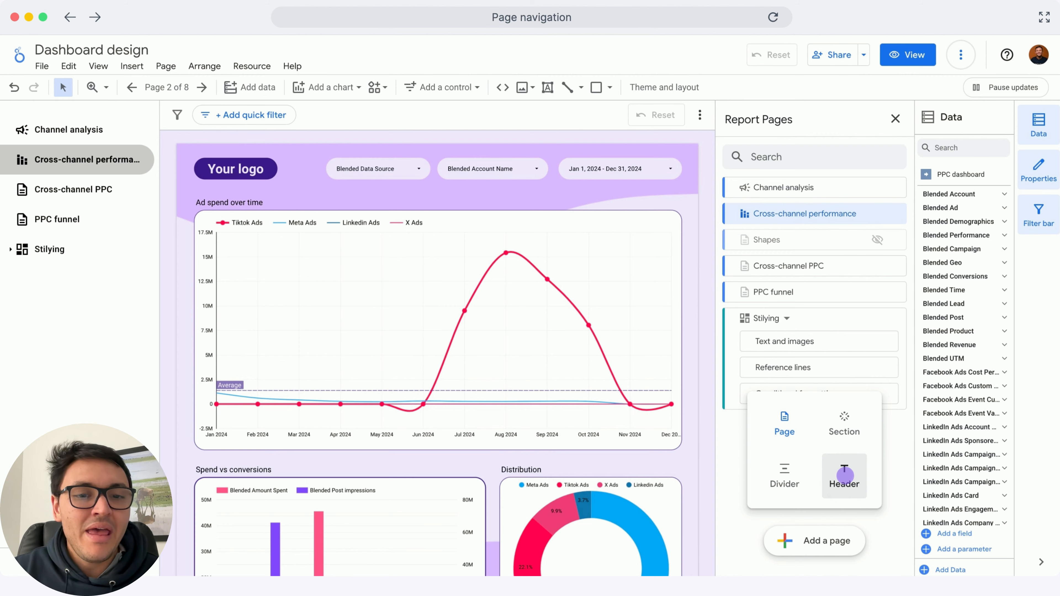
pyautogui.click(845, 476)
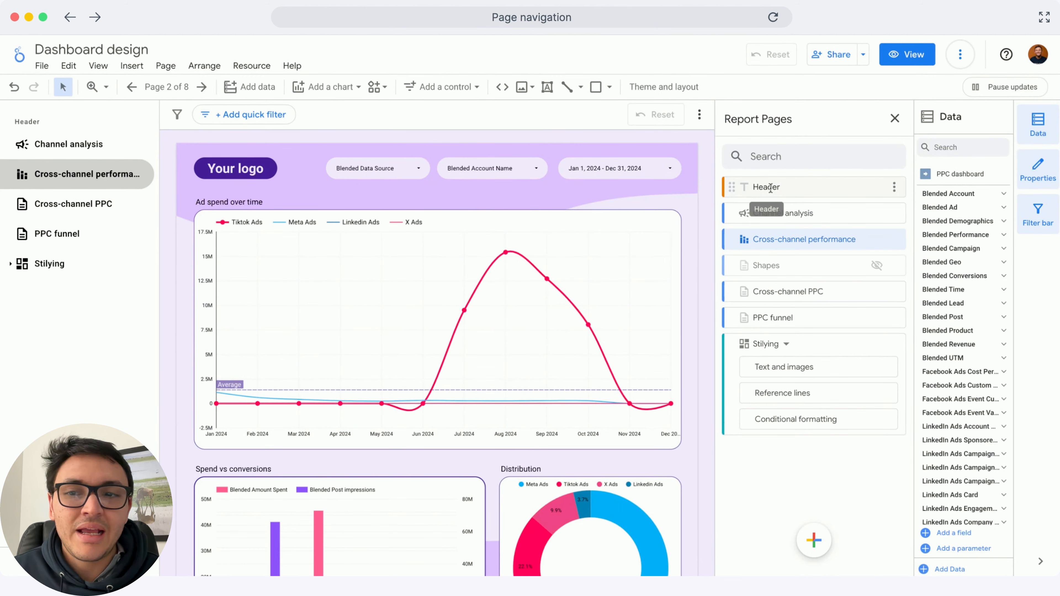
pyautogui.doubleClick(767, 187)
pyautogui.write('Marketing perfo')
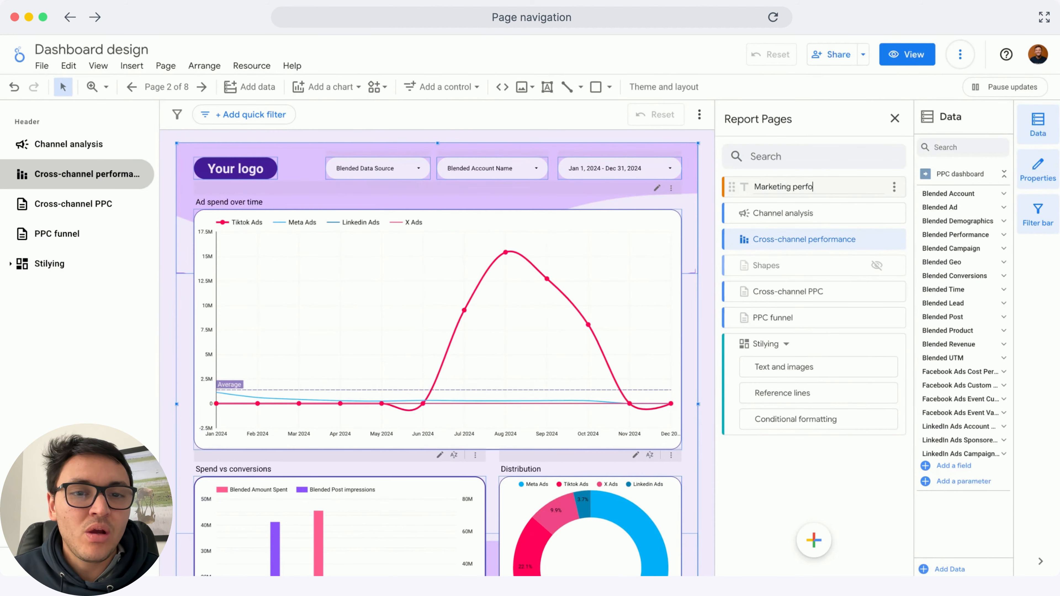
pyautogui.write('rmance')
pyautogui.press('Return')
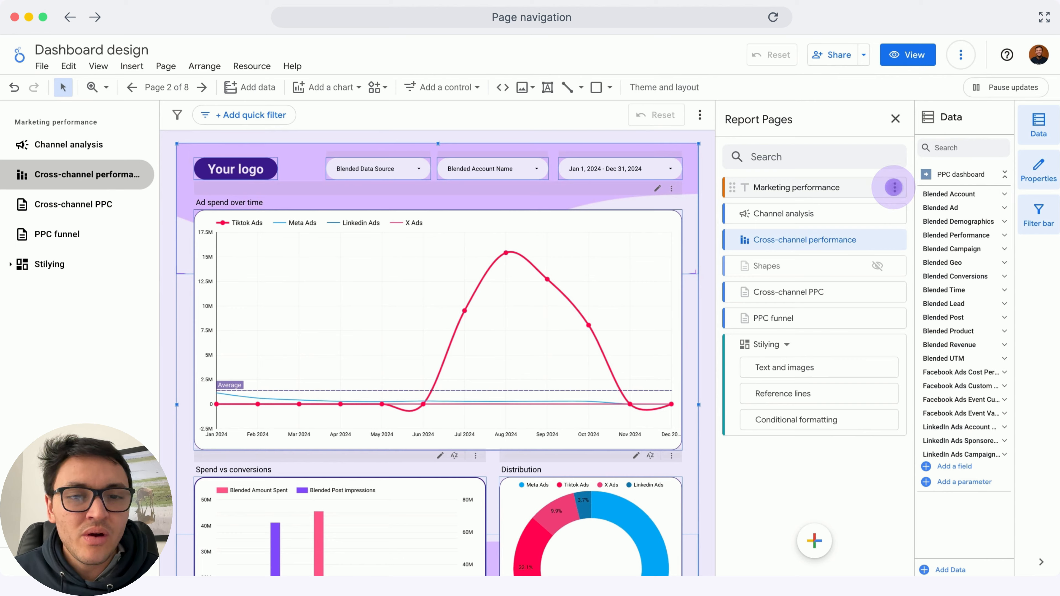
# Move the Shapes page into the Stilying section and preview the navigation in view mode before returning to editing
pyautogui.moveTo(733, 266); pyautogui.dragTo(747, 416)
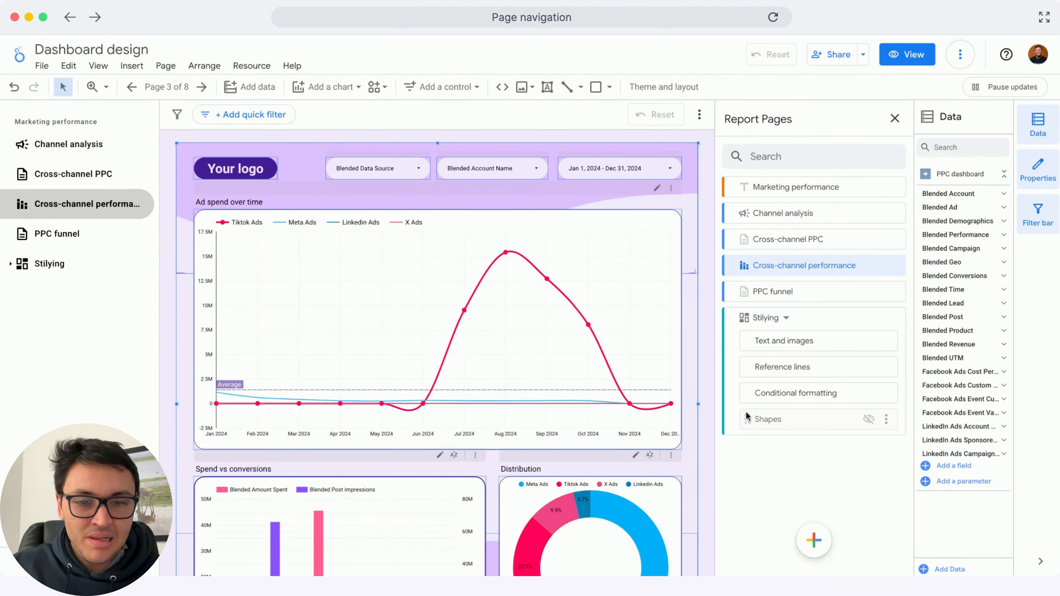
pyautogui.click(905, 54)
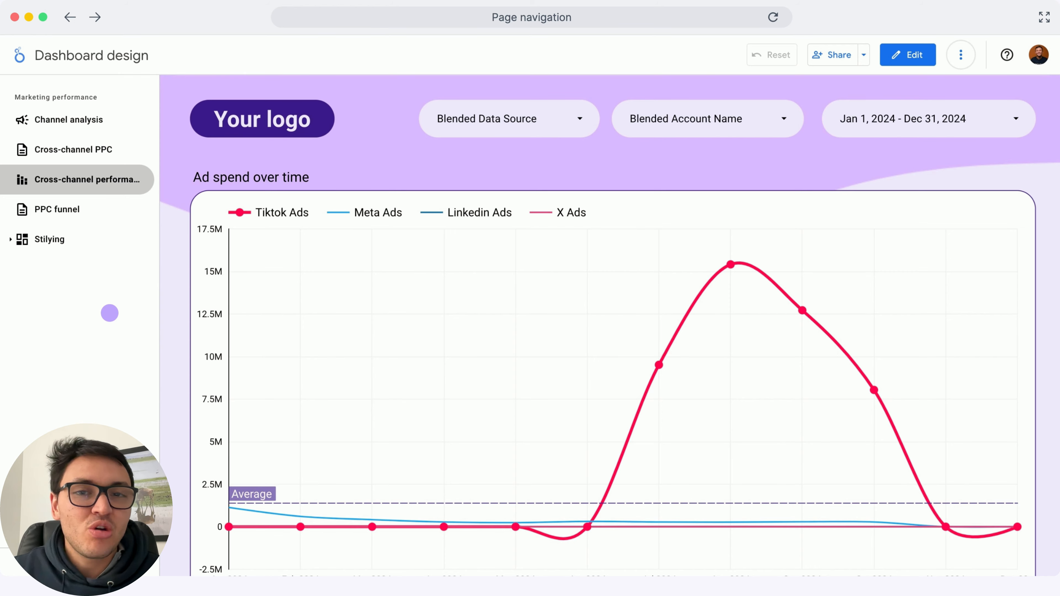
pyautogui.click(908, 54)
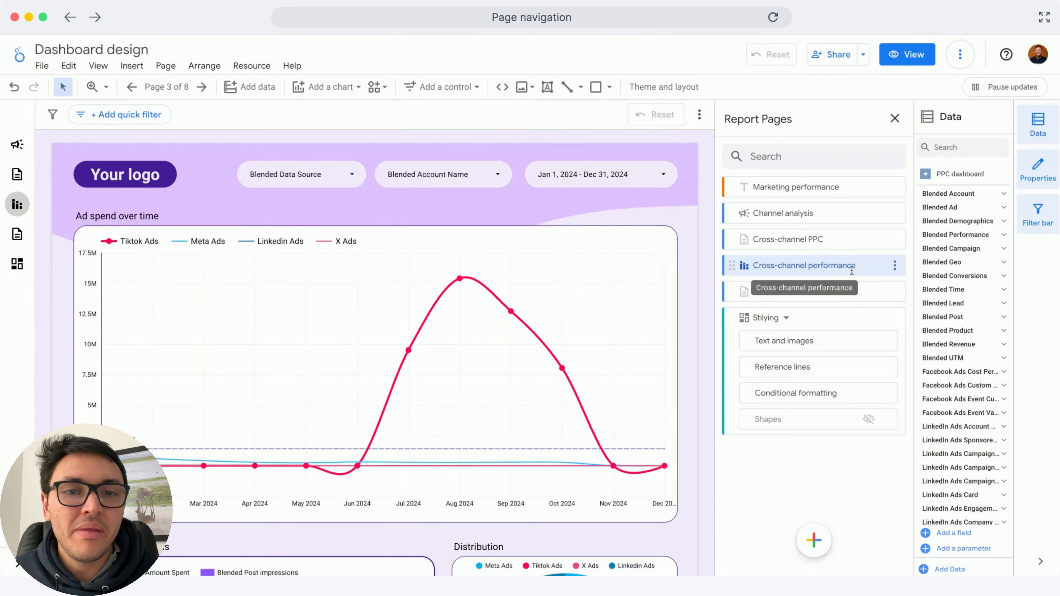
# In the theme settings, set the page navigation selection font colour and the navigation font colour to purple
pyautogui.click(894, 118)
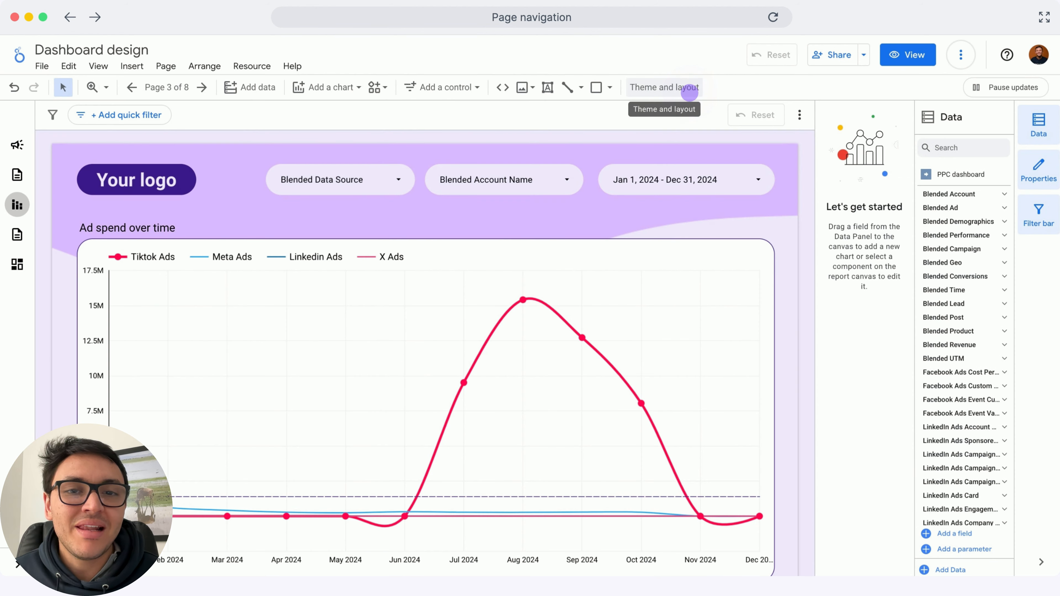
pyautogui.click(690, 88)
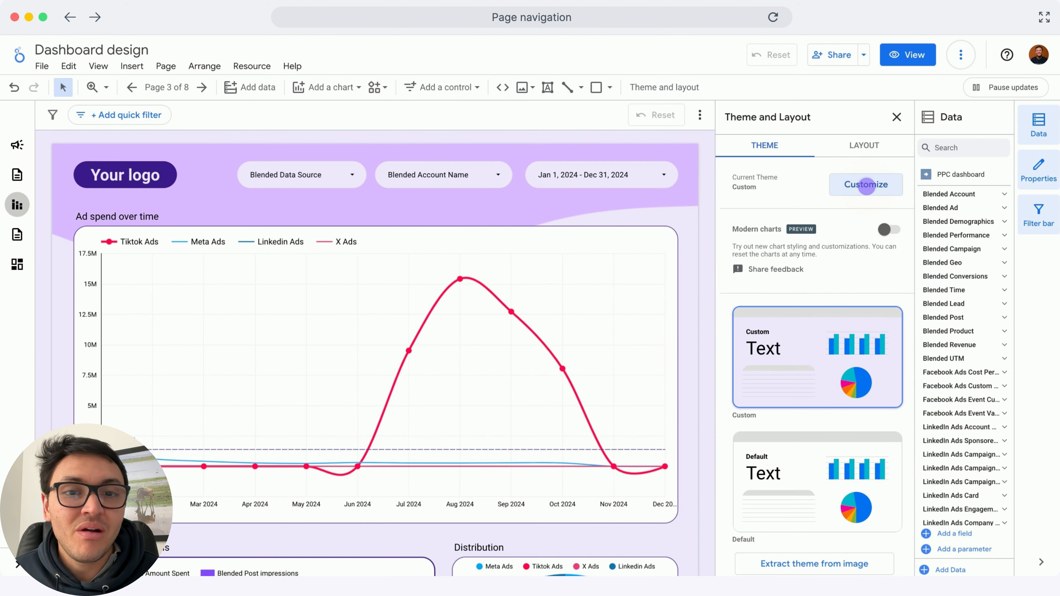
pyautogui.scroll(-10, 842, 292)
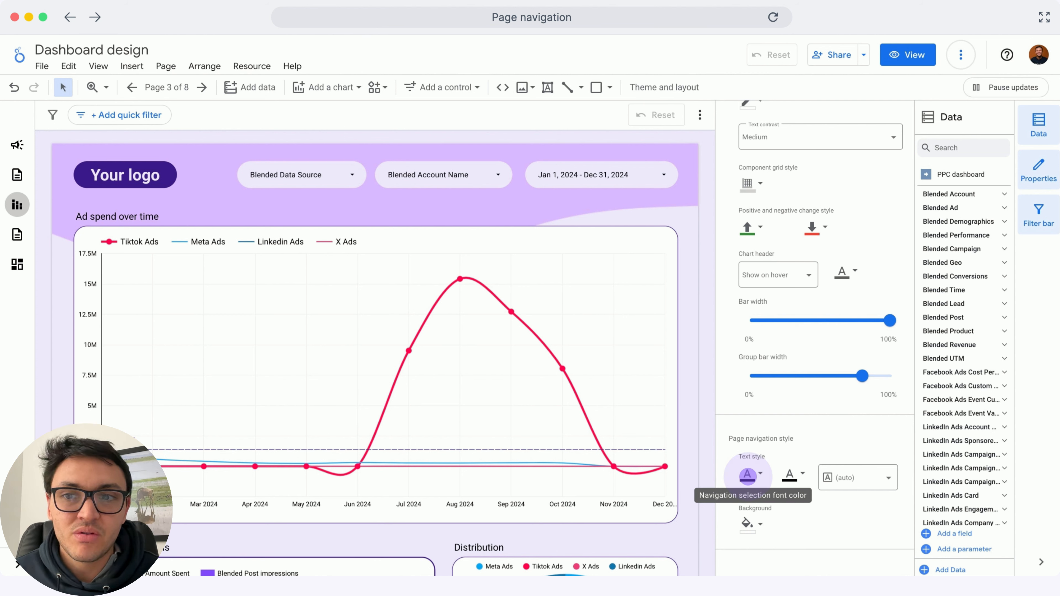
pyautogui.click(747, 476)
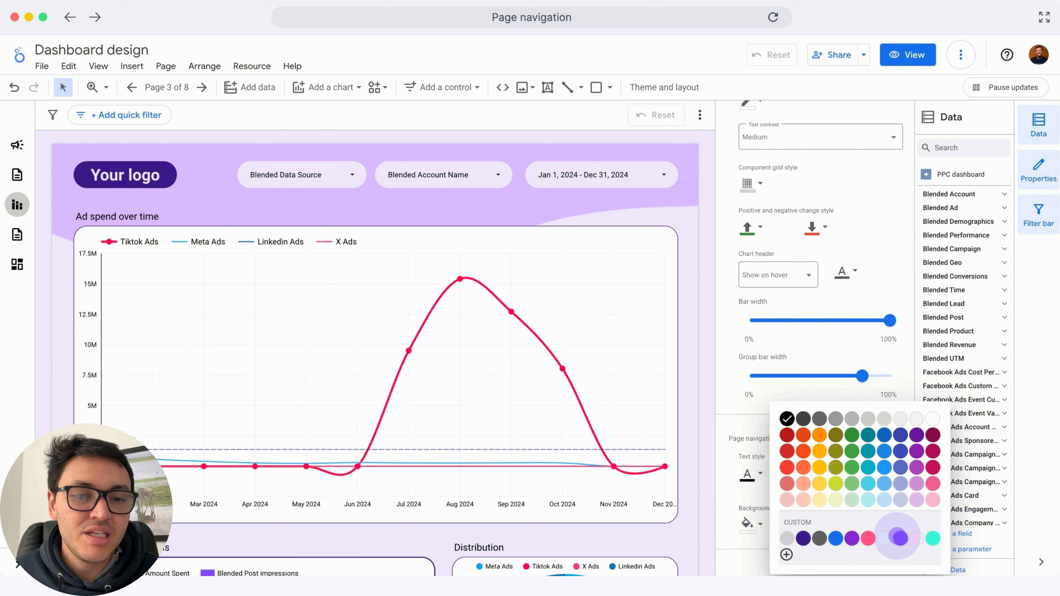
pyautogui.click(898, 536)
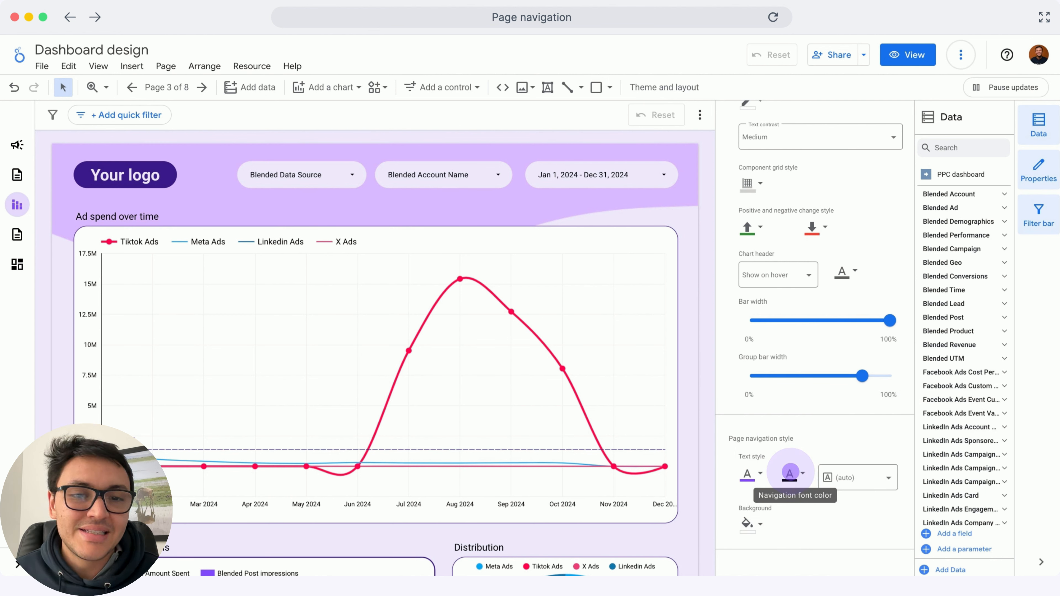
pyautogui.click(801, 477)
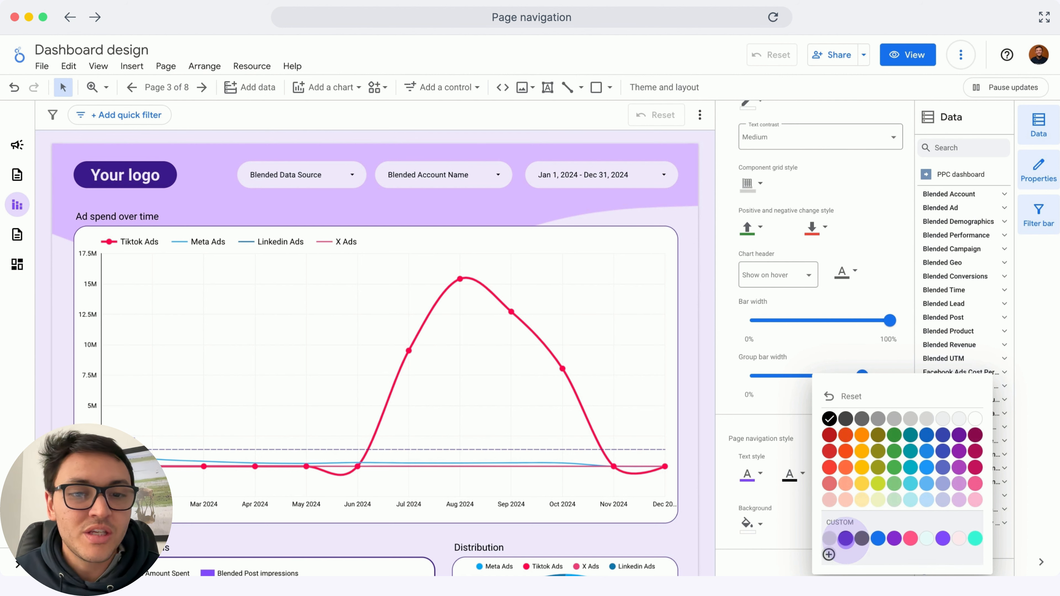
pyautogui.click(846, 539)
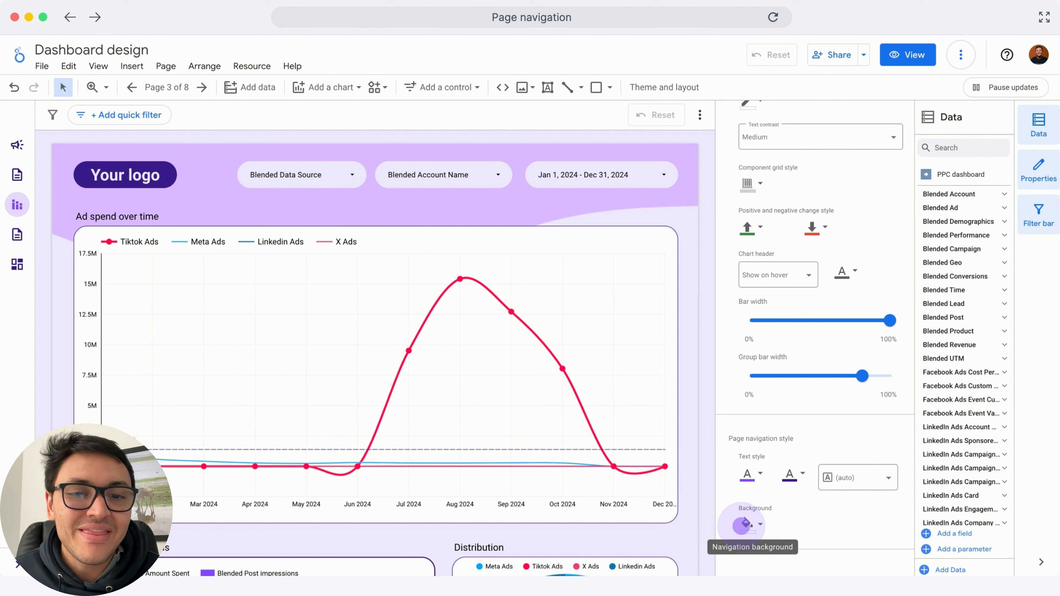
# Set the page navigation background colour to light purple
pyautogui.click(745, 525)
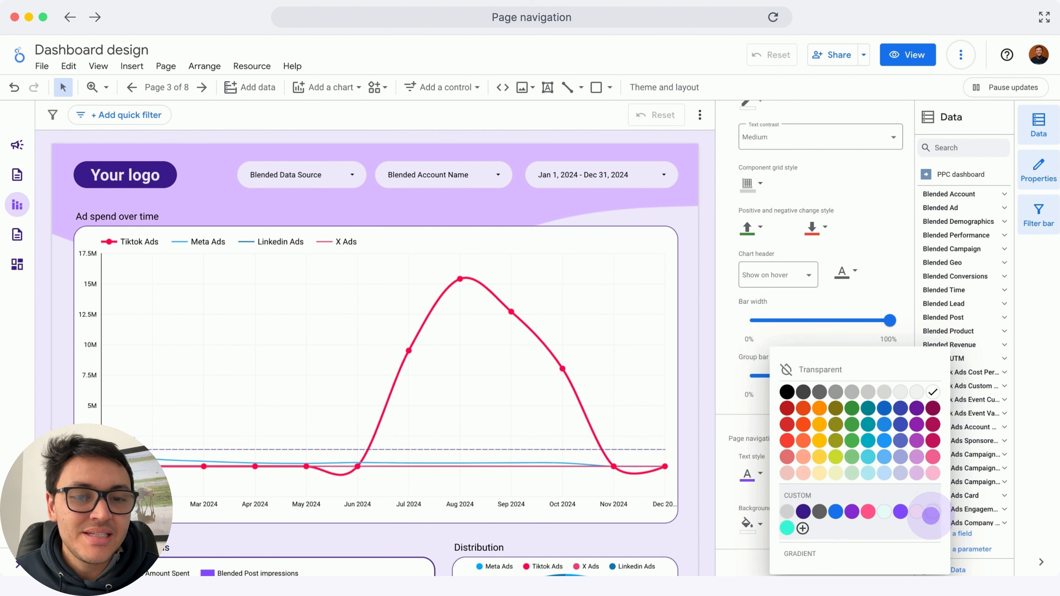
pyautogui.click(930, 516)
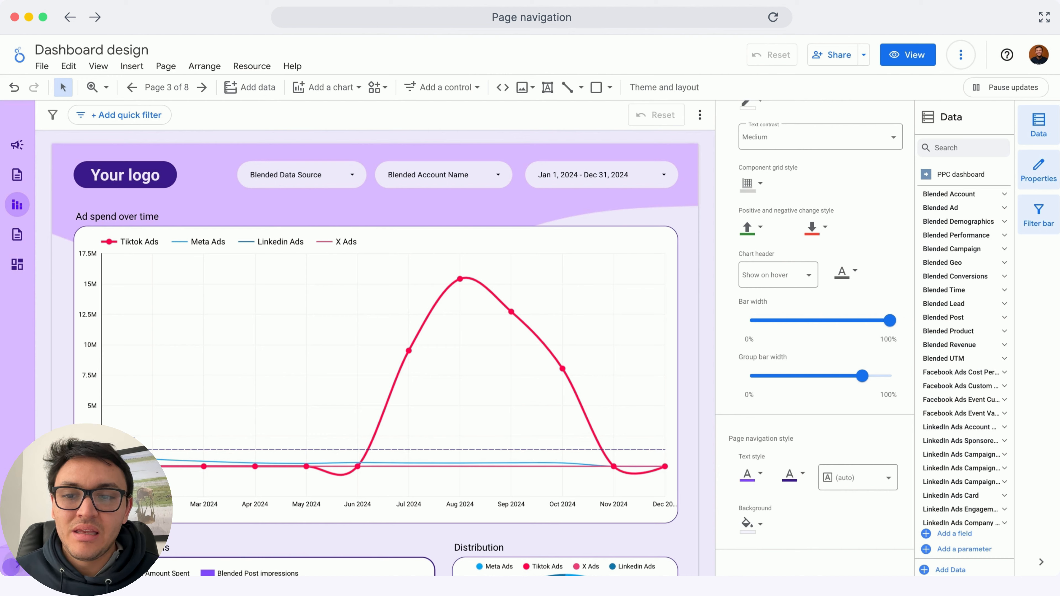
pyautogui.click(11, 566)
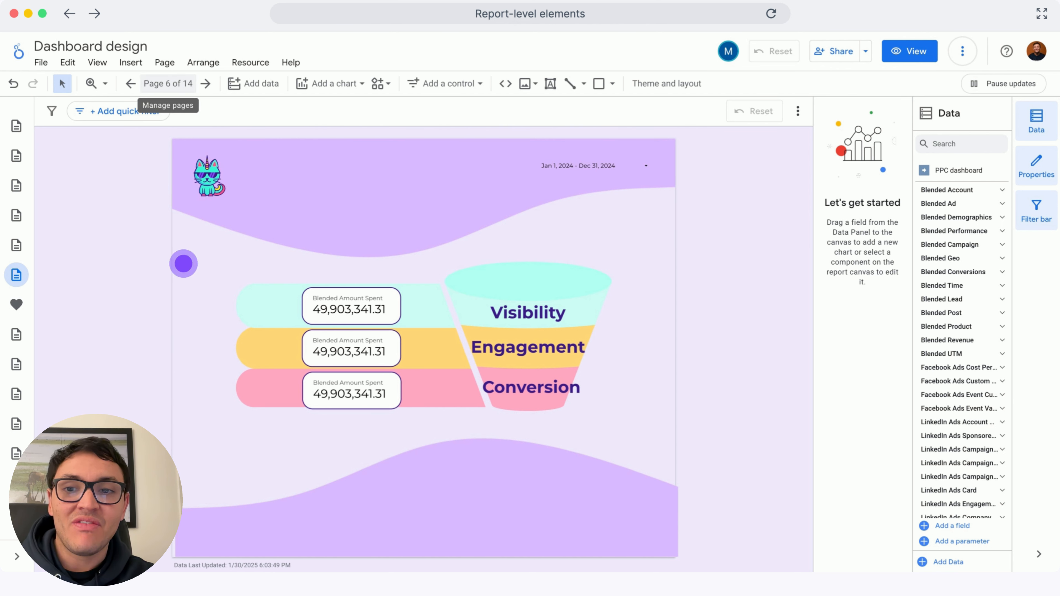
# Add a new blank untitled page to the report
pyautogui.click(160, 84)
pyautogui.click(816, 534)
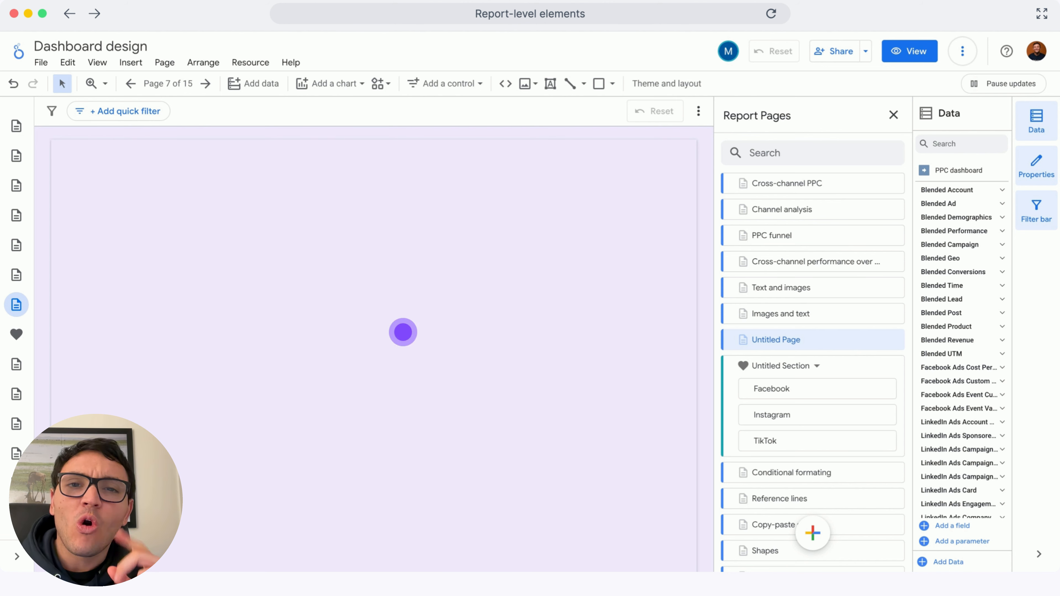
pyautogui.click(312, 233)
pyautogui.click(183, 85)
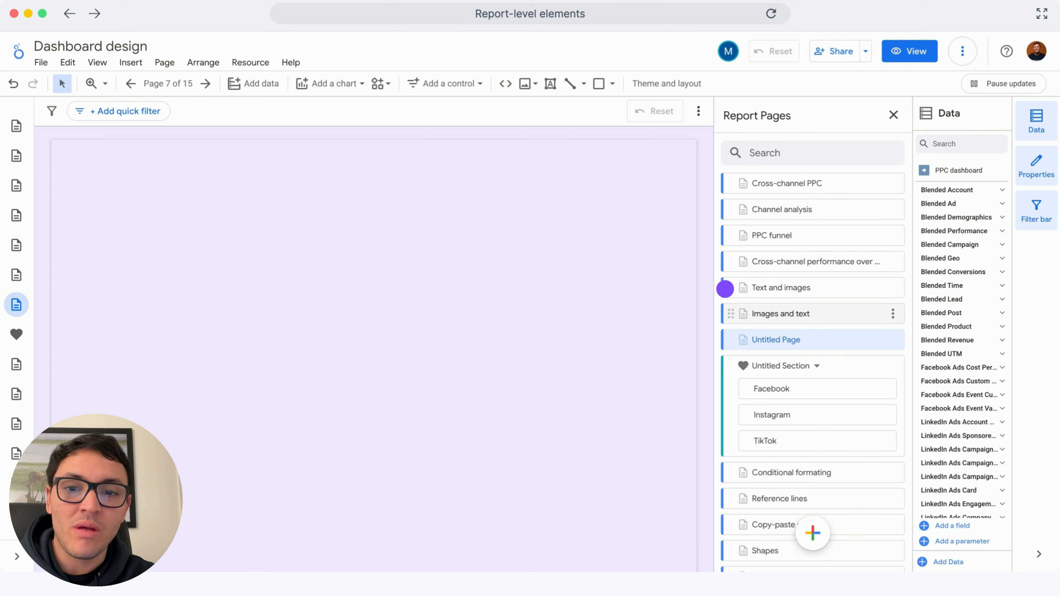
# On the Images and text page, select the header elements, make them report-level, and open the untitled page to check
pyautogui.click(780, 313)
pyautogui.moveTo(455, 237); pyautogui.dragTo(455, 238)
pyautogui.rightClick(515, 185)
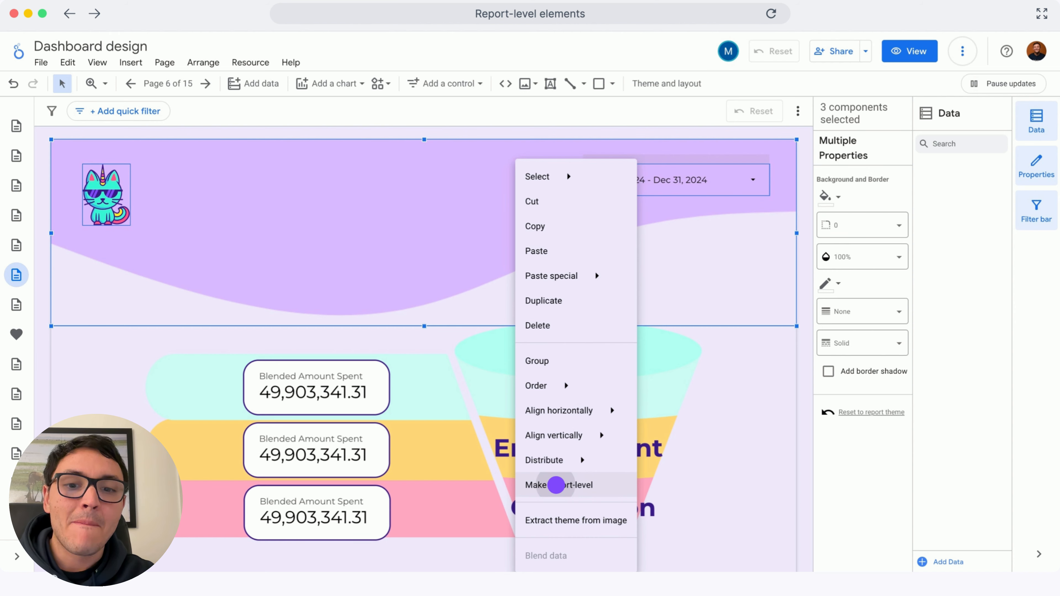
pyautogui.click(556, 484)
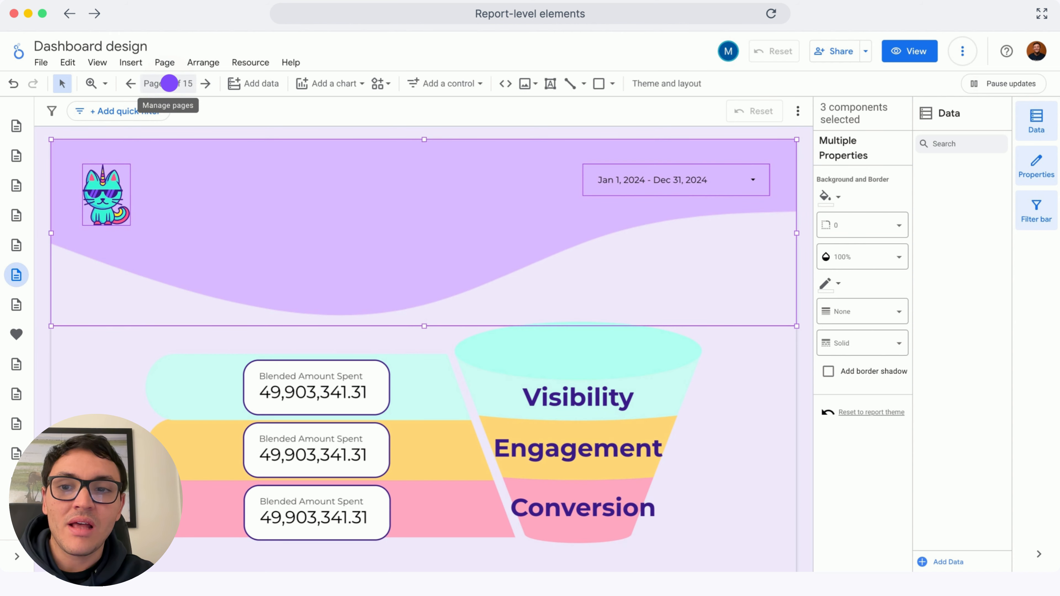
pyautogui.click(170, 83)
pyautogui.click(826, 340)
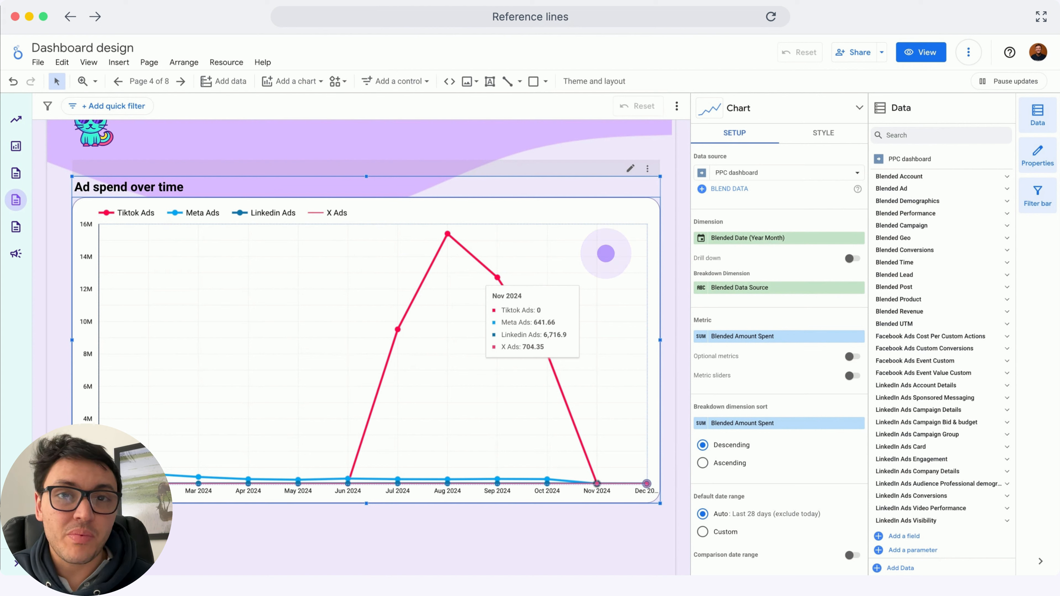
# Add a constant-value reference line at 2000000 to the Ad spend over time chart
pyautogui.click(818, 134)
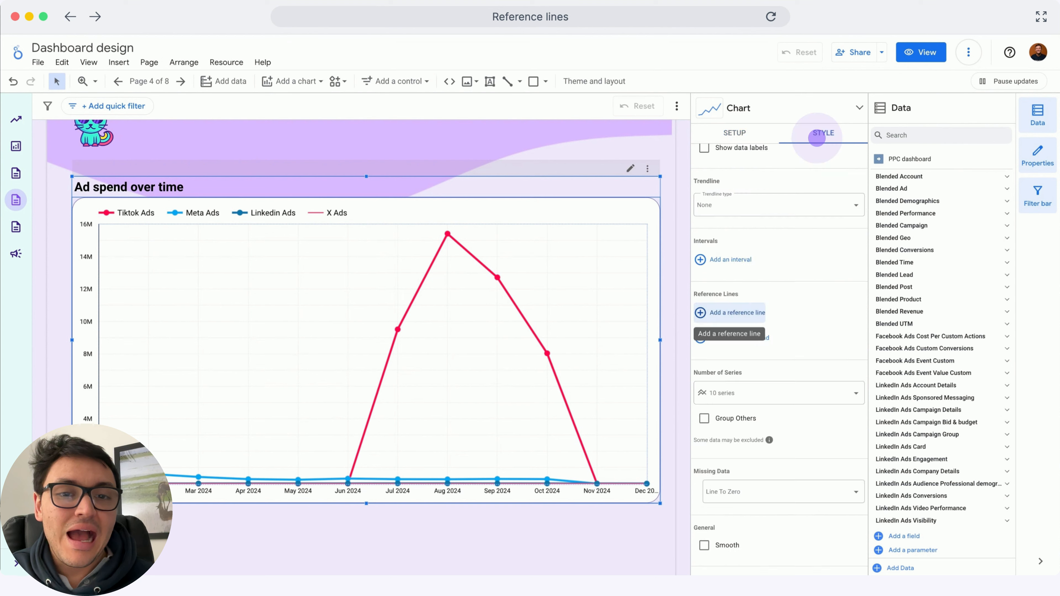
pyautogui.click(739, 308)
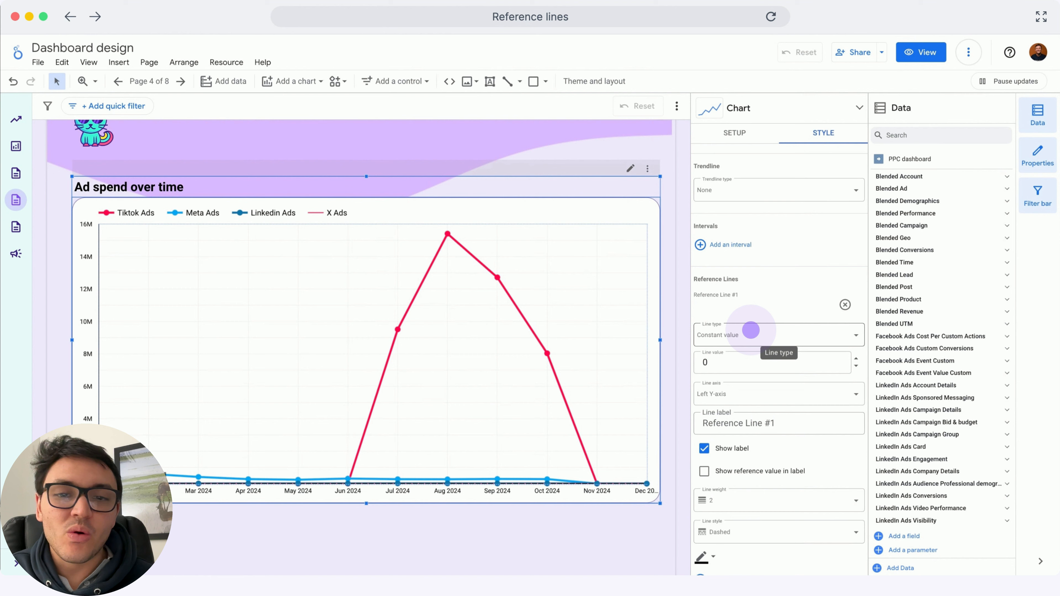
pyautogui.click(750, 331)
pyautogui.click(743, 355)
pyautogui.doubleClick(741, 353)
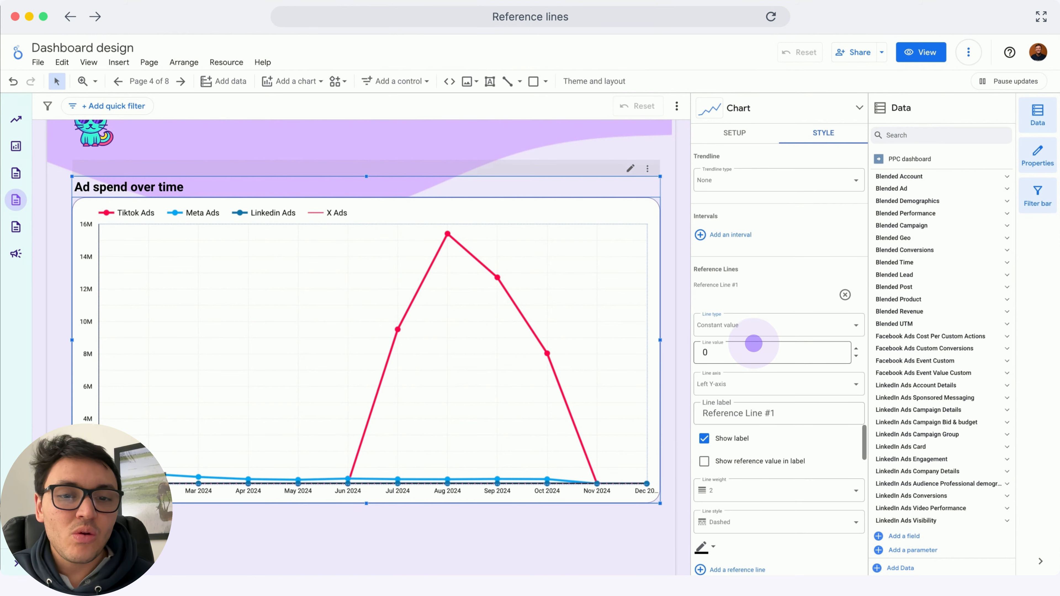
pyautogui.write('2000000')
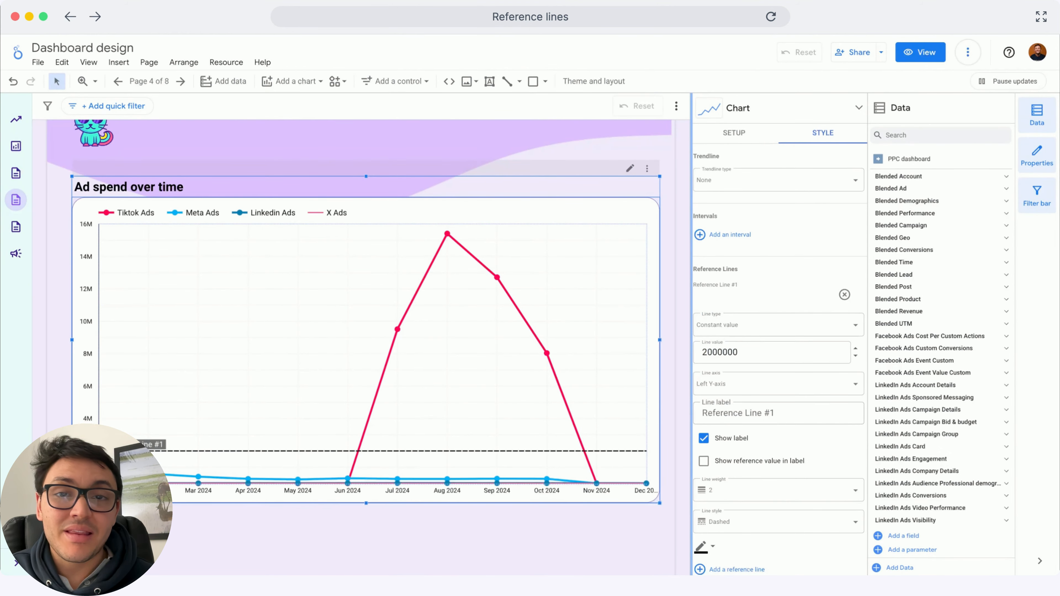
# Label the reference line Target and show the reference value in the label
pyautogui.click(742, 413)
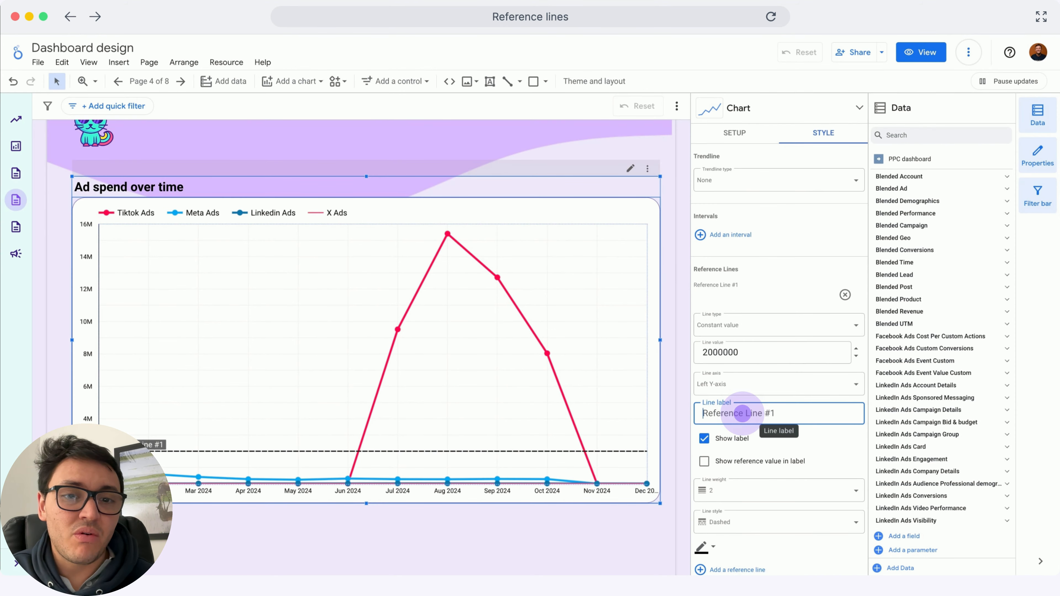
pyautogui.write('Target')
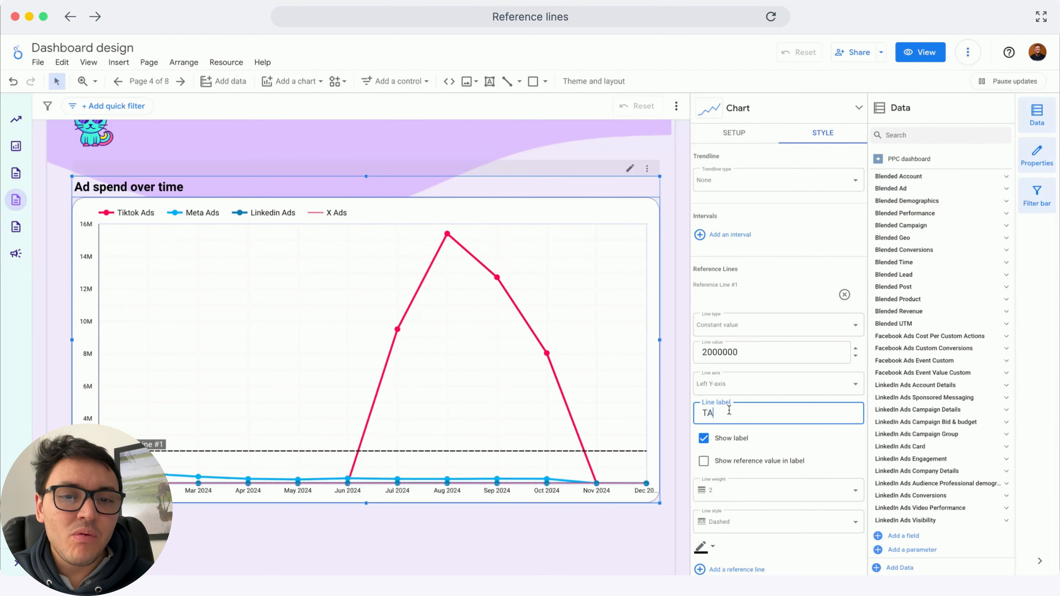
pyautogui.click(704, 460)
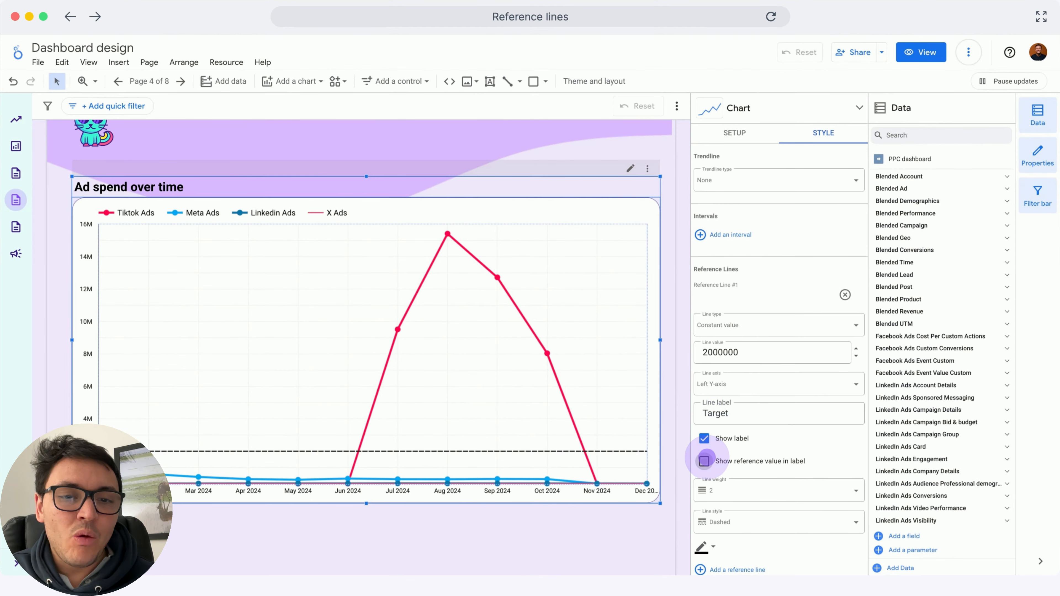
# Set the reference line's colour to purple
pyautogui.scroll(-3, 705, 455)
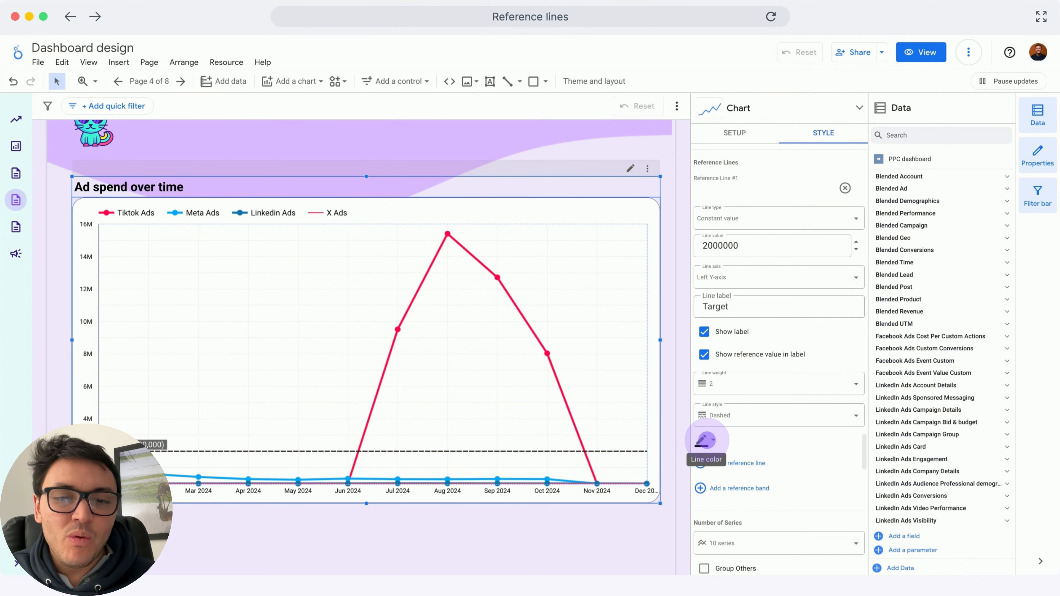
pyautogui.click(705, 441)
pyautogui.click(795, 540)
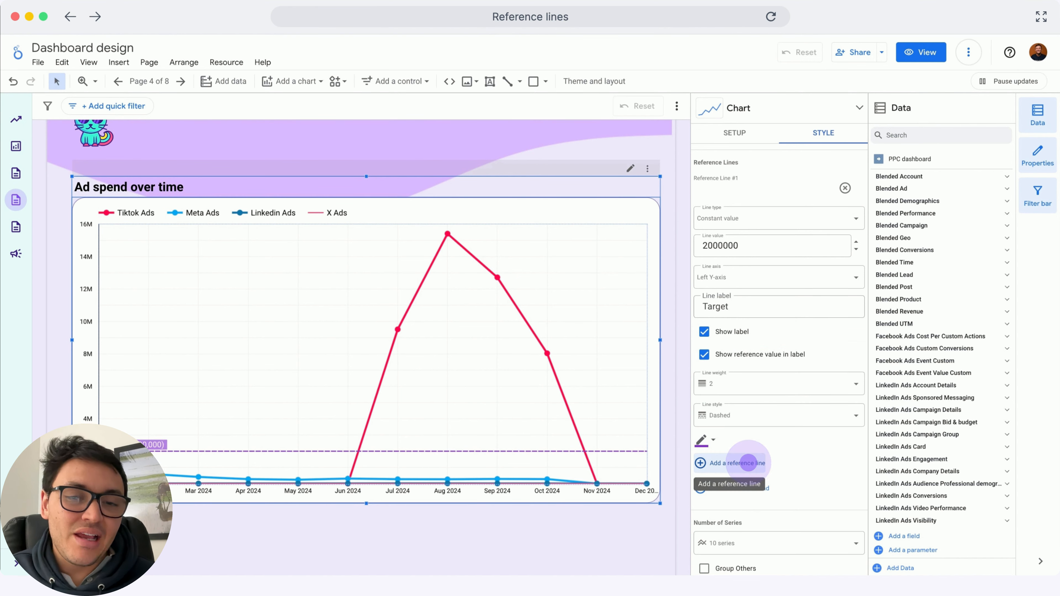
# Add a second reference line and set its line type to Metric
pyautogui.click(747, 462)
pyautogui.scroll(-3, 749, 461)
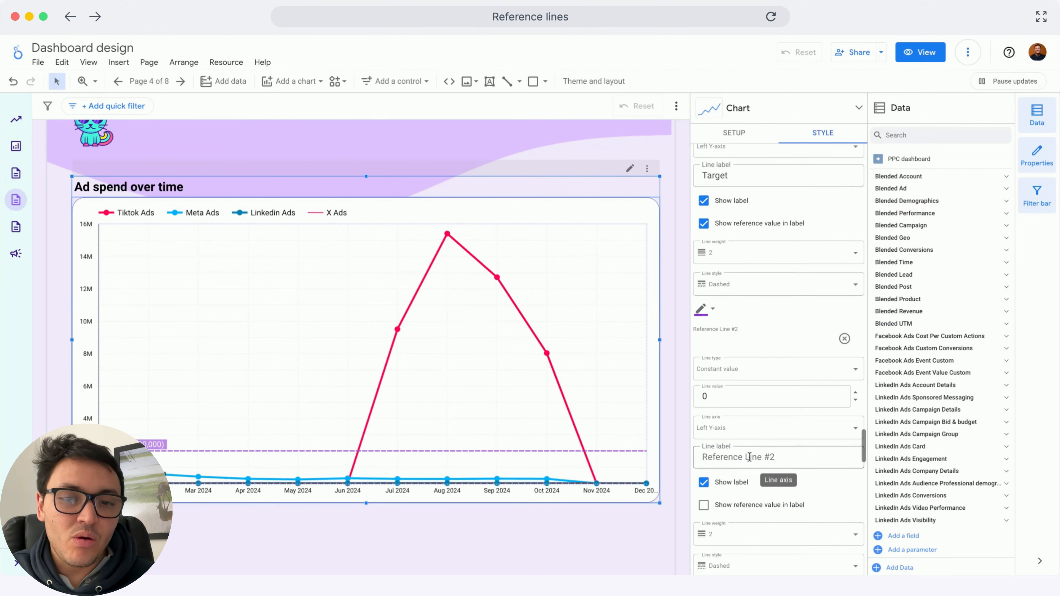
pyautogui.click(749, 372)
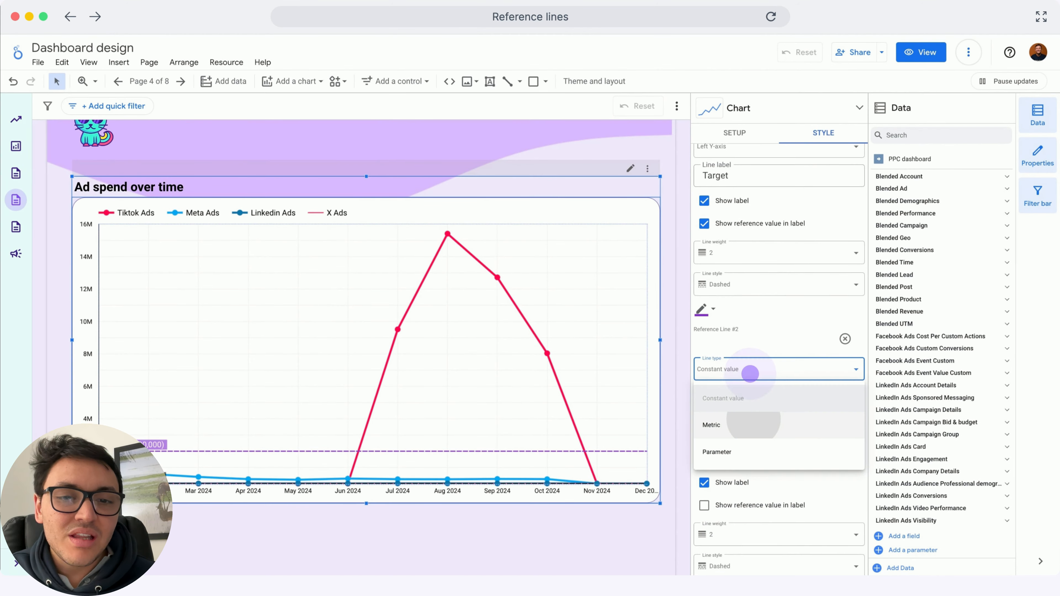
pyautogui.click(754, 419)
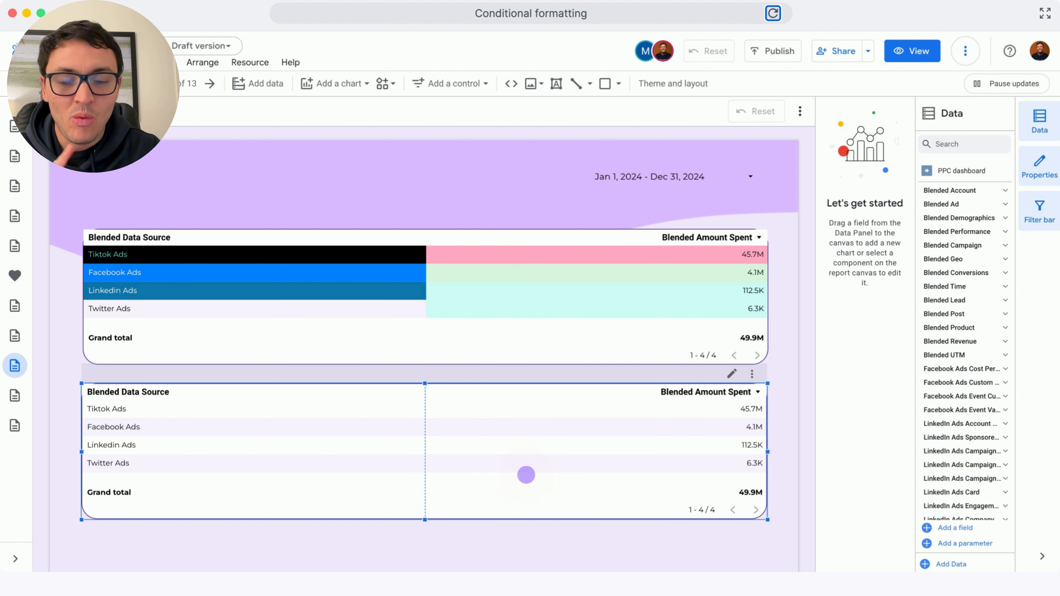
# Create a conditional formatting rule on the lower table where Blended Data Source contains Tiktok
pyautogui.click(526, 475)
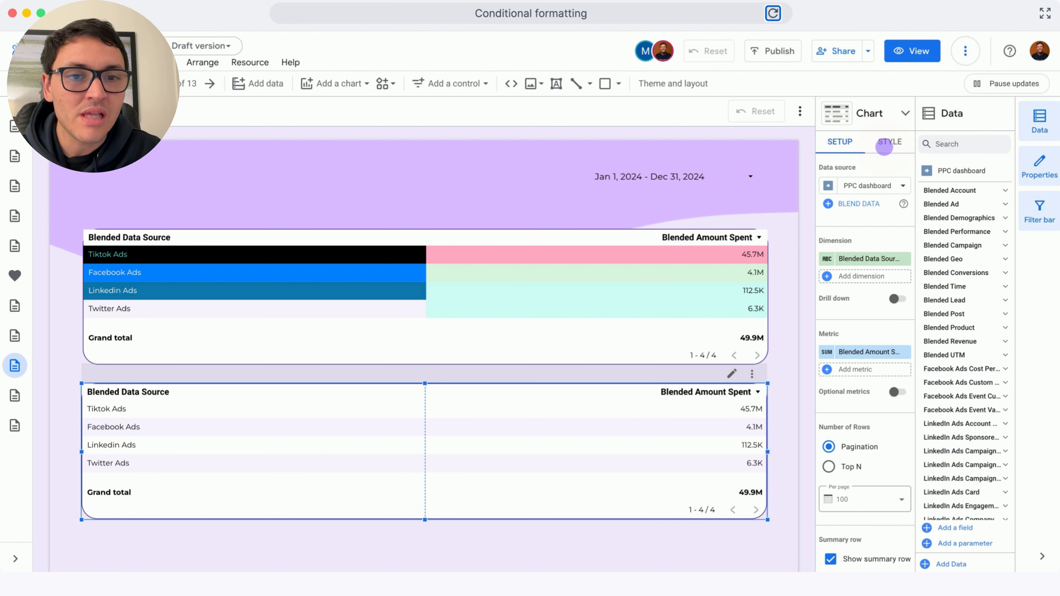
pyautogui.click(884, 144)
pyautogui.click(824, 295)
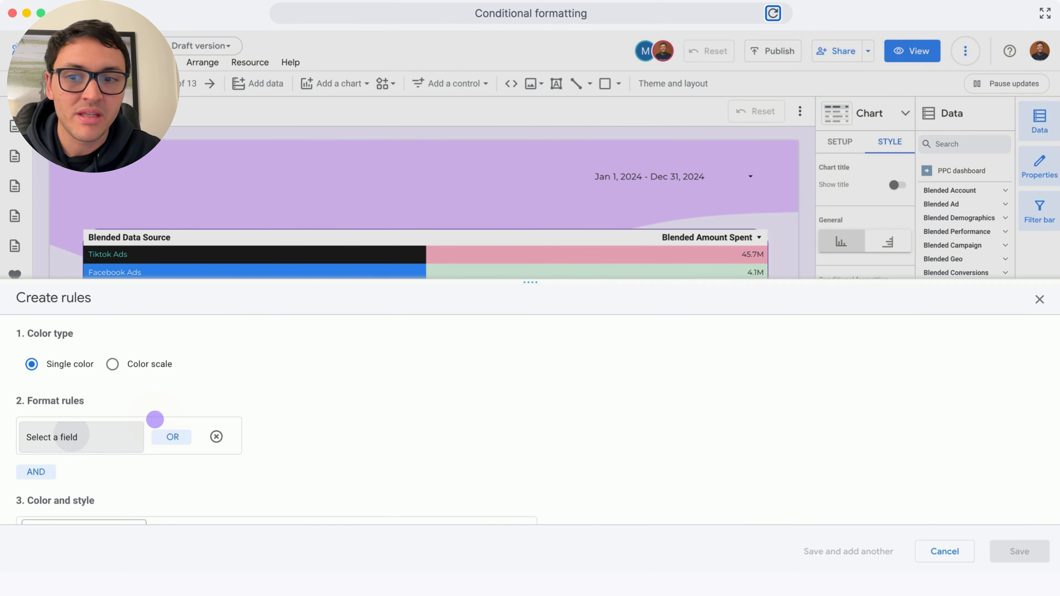
pyautogui.click(68, 436)
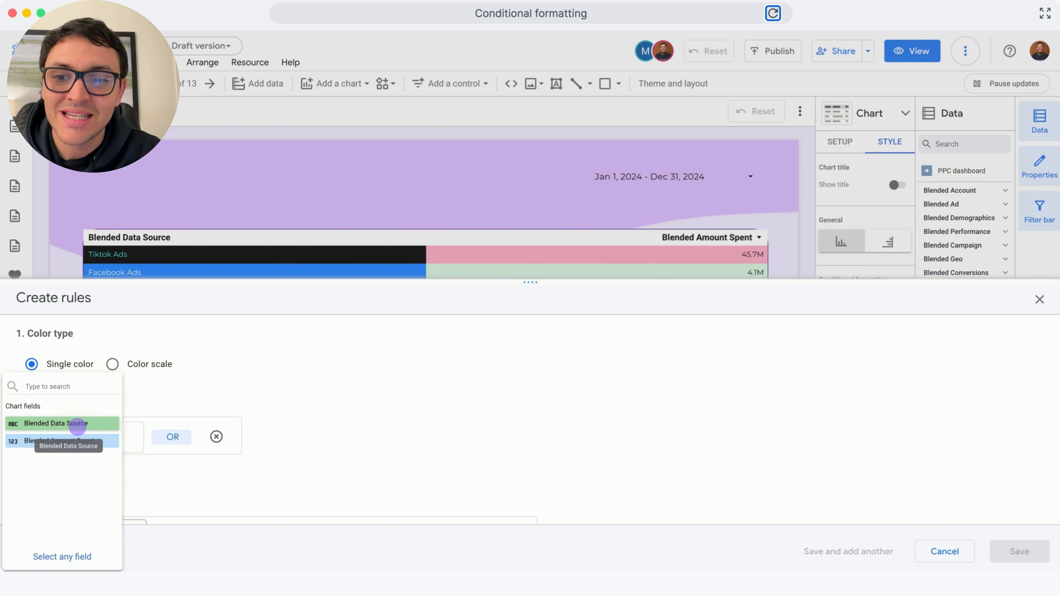
pyautogui.click(77, 424)
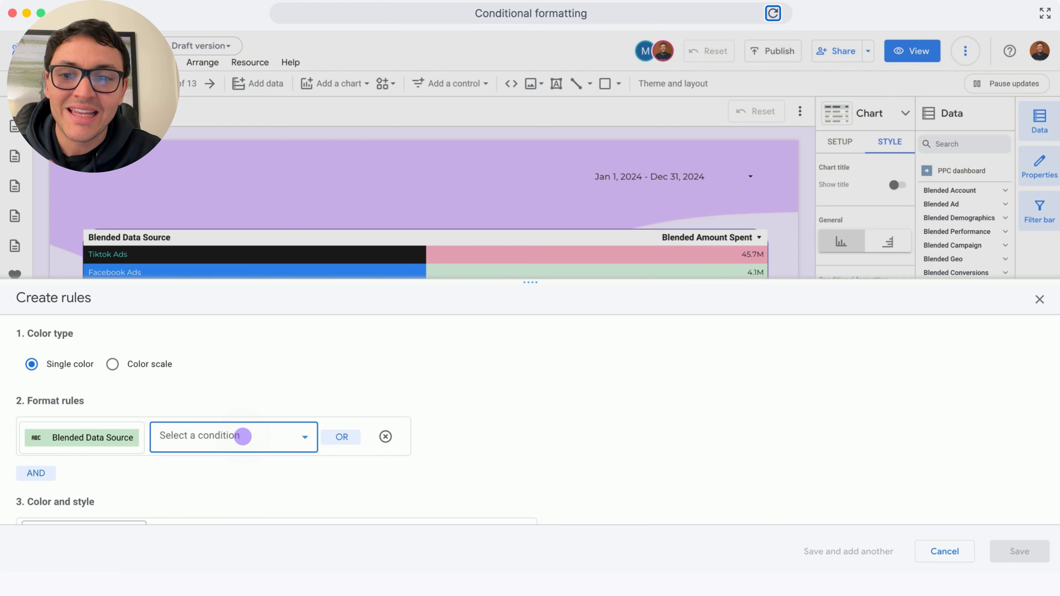
pyautogui.click(242, 437)
pyautogui.click(208, 397)
pyautogui.click(350, 430)
pyautogui.write('Ti')
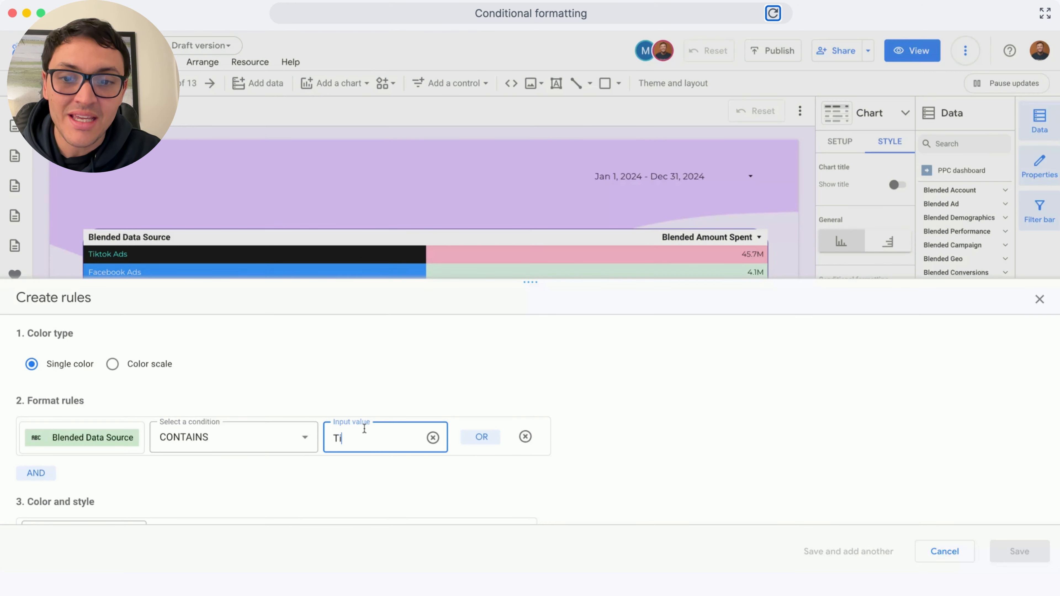
pyautogui.write('ktok')
# Apply the Tiktok rule to the Blended Data Source column with a black background and teal text, and save it
pyautogui.scroll(-2, 118, 488)
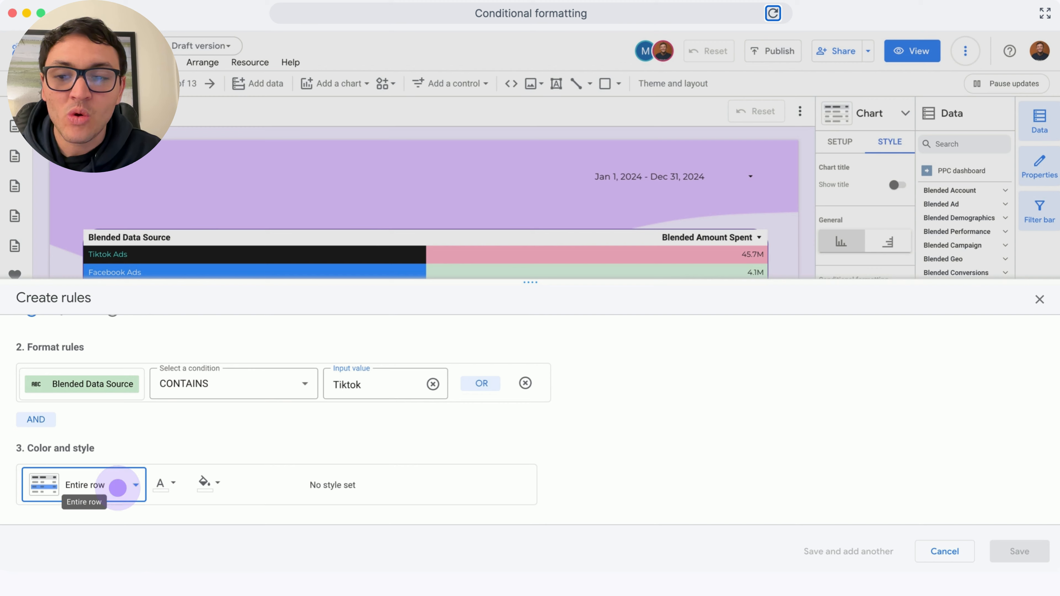
pyautogui.click(117, 487)
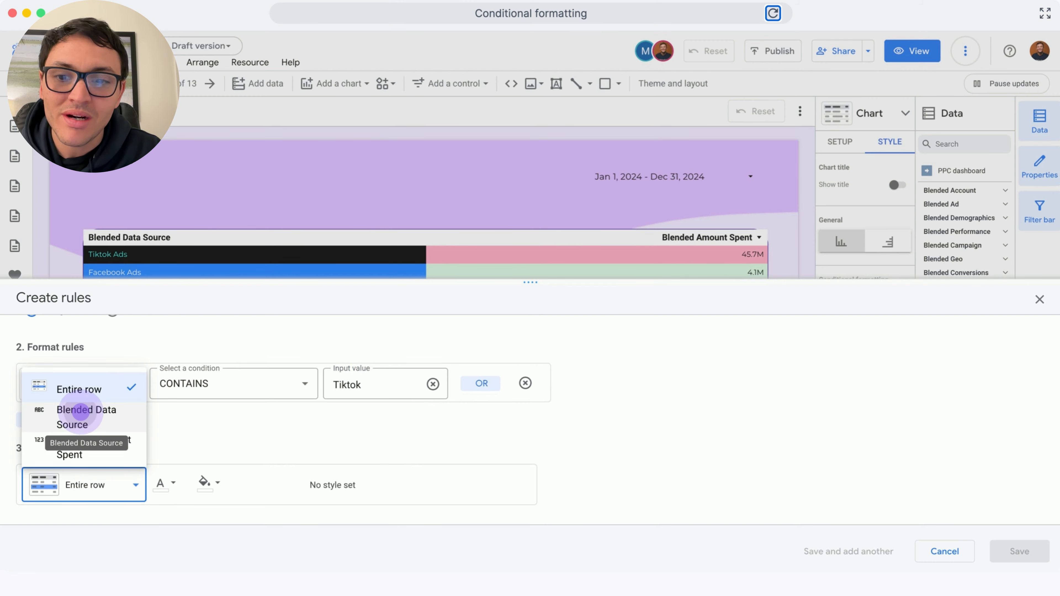
pyautogui.click(80, 413)
pyautogui.click(209, 483)
pyautogui.click(245, 374)
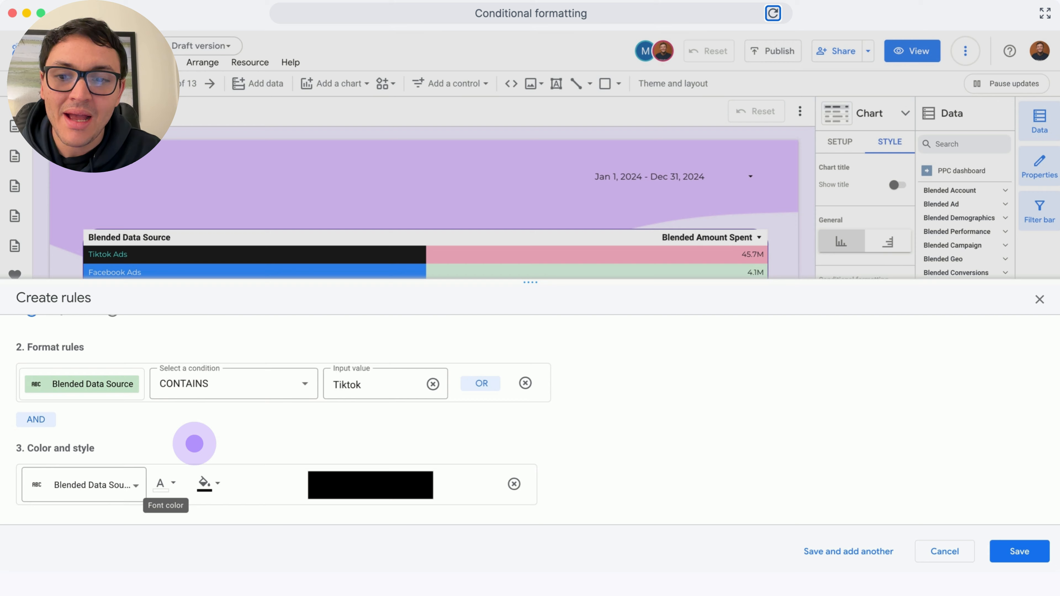
pyautogui.click(163, 485)
pyautogui.click(331, 525)
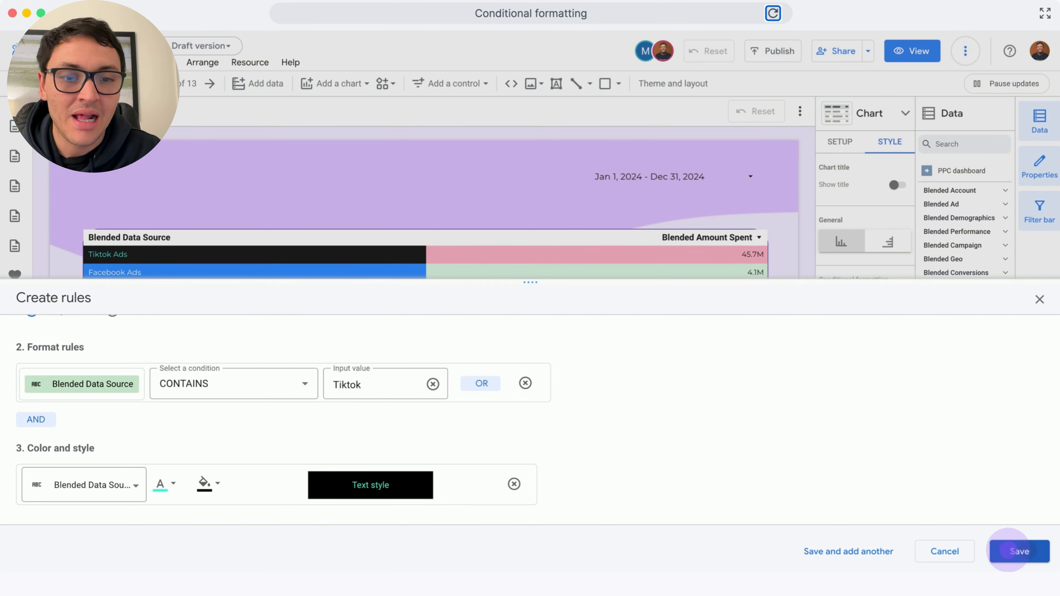
pyautogui.click(1019, 551)
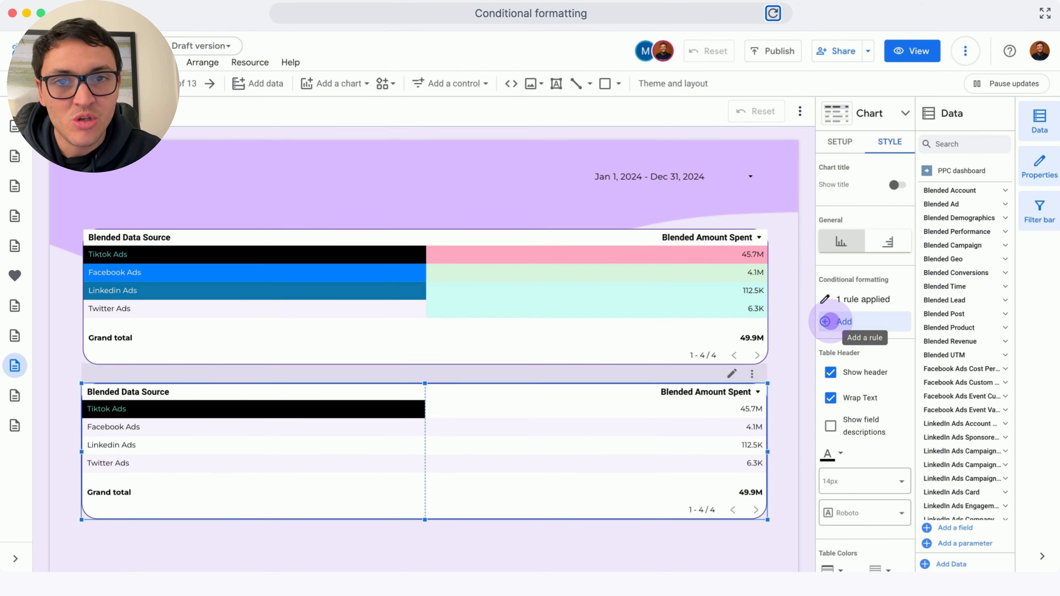
# Add a second rule on the lower table where Blended Data Source contains Facebook
pyautogui.click(825, 321)
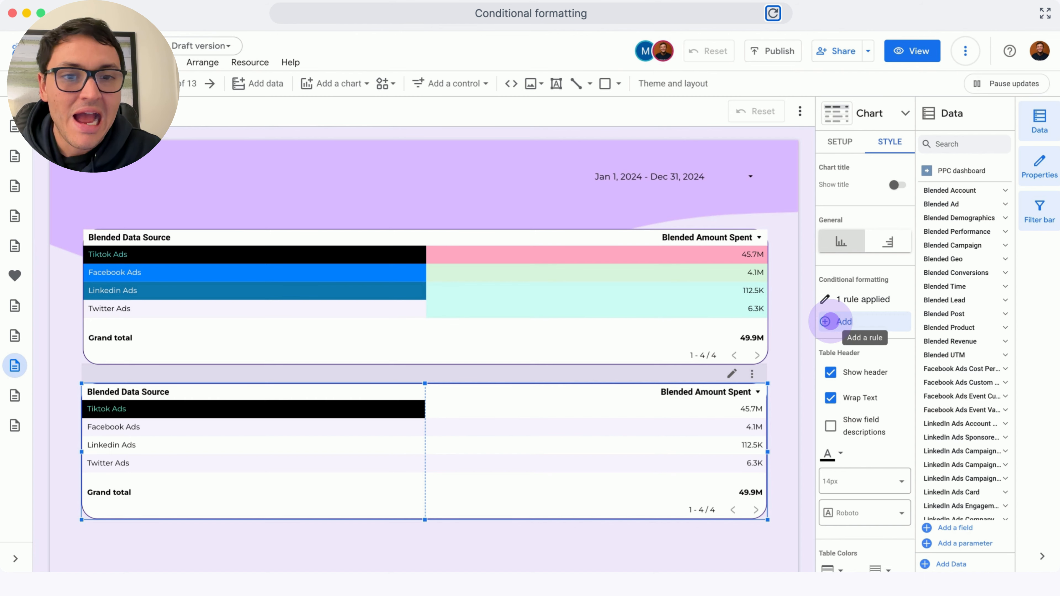
pyautogui.click(88, 433)
pyautogui.click(87, 423)
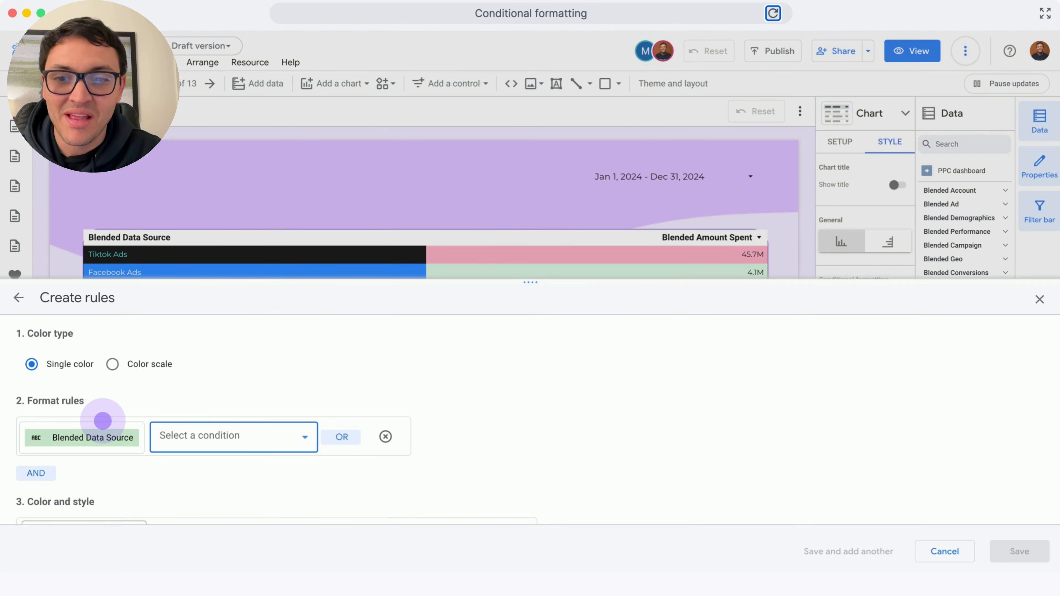
pyautogui.click(238, 442)
pyautogui.click(186, 388)
pyautogui.click(372, 440)
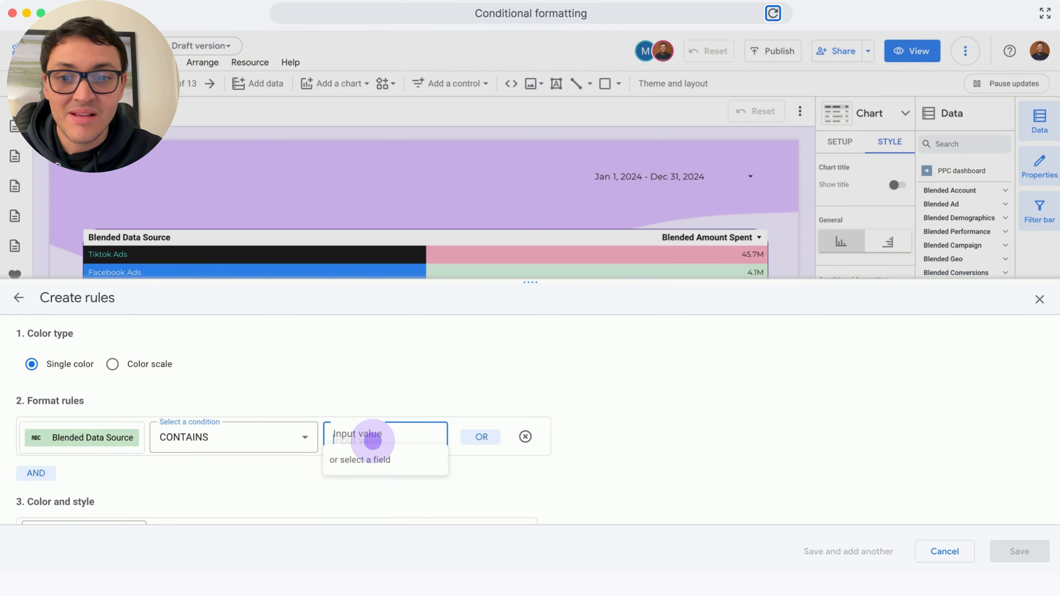
pyautogui.write('Facebook')
# Apply the Facebook rule to the Blended Data Source column with background #0081fb and white text, and save it
pyautogui.scroll(-2, 379, 443)
pyautogui.click(75, 485)
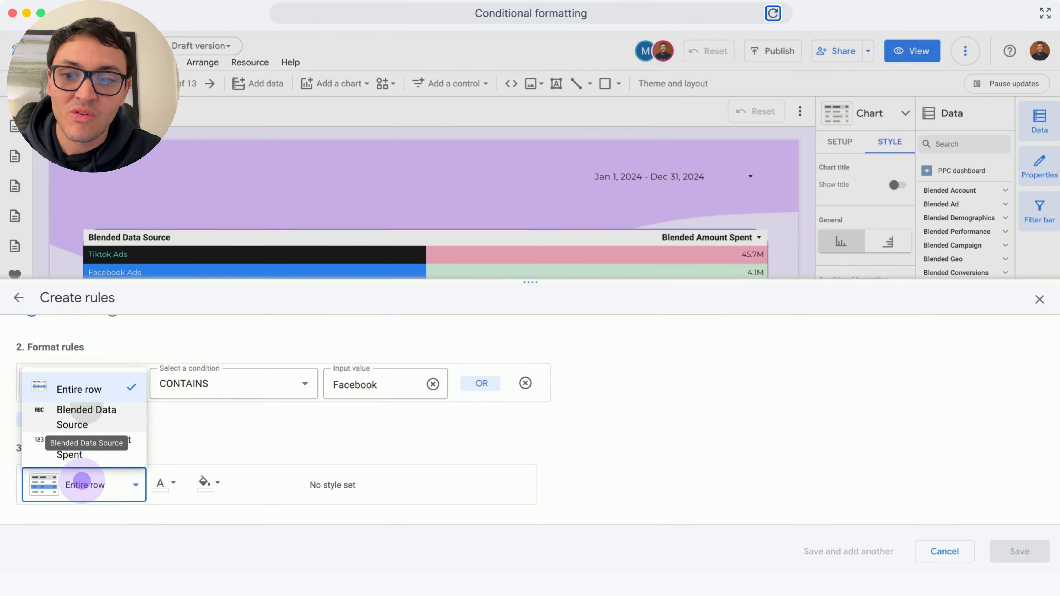
pyautogui.click(87, 409)
pyautogui.click(204, 482)
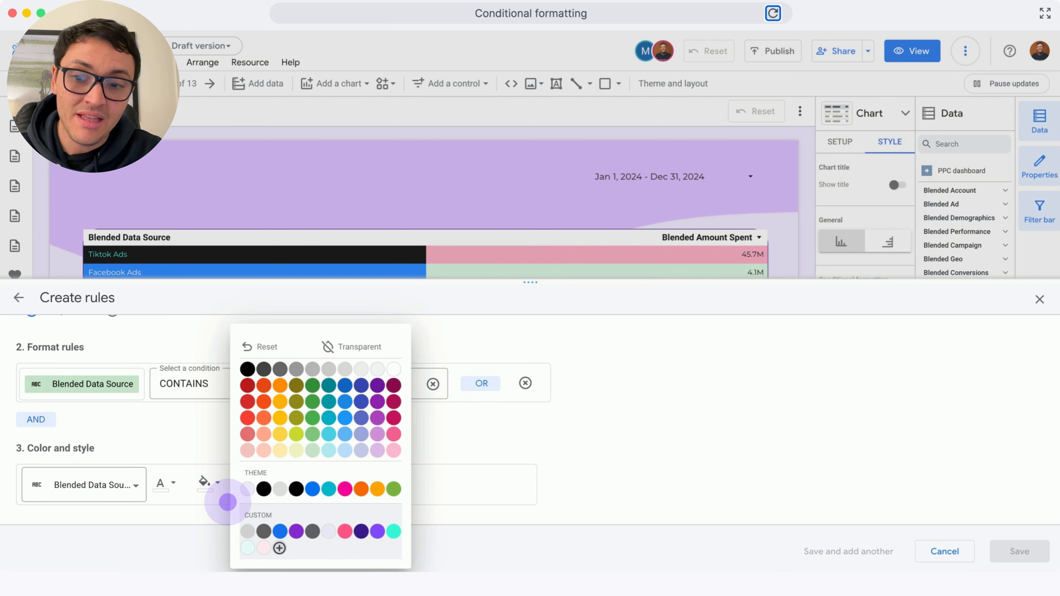
pyautogui.click(279, 548)
pyautogui.write('#0081fb')
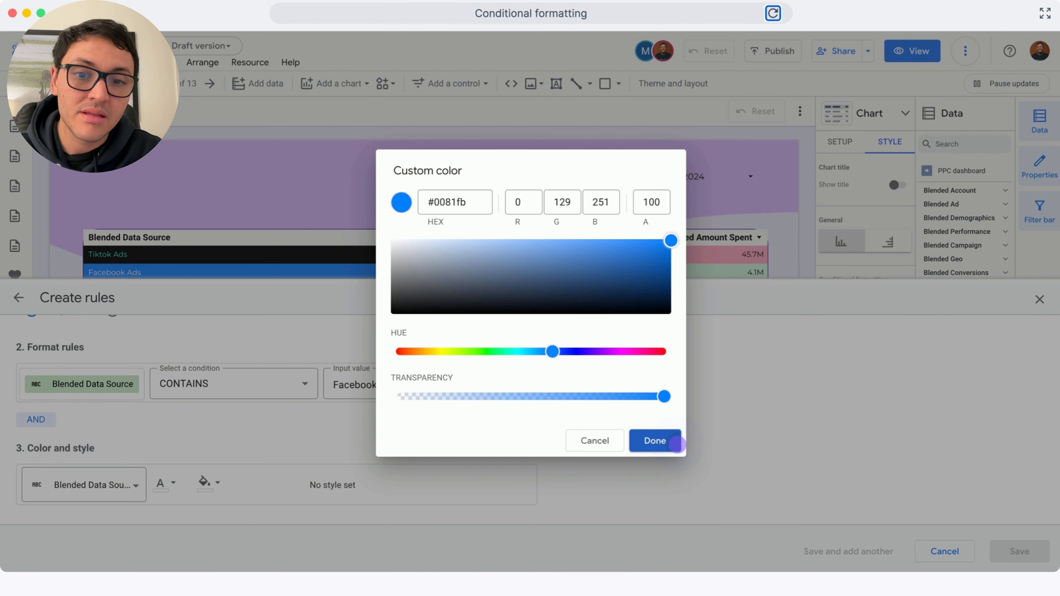
pyautogui.click(674, 442)
pyautogui.click(165, 483)
pyautogui.click(343, 368)
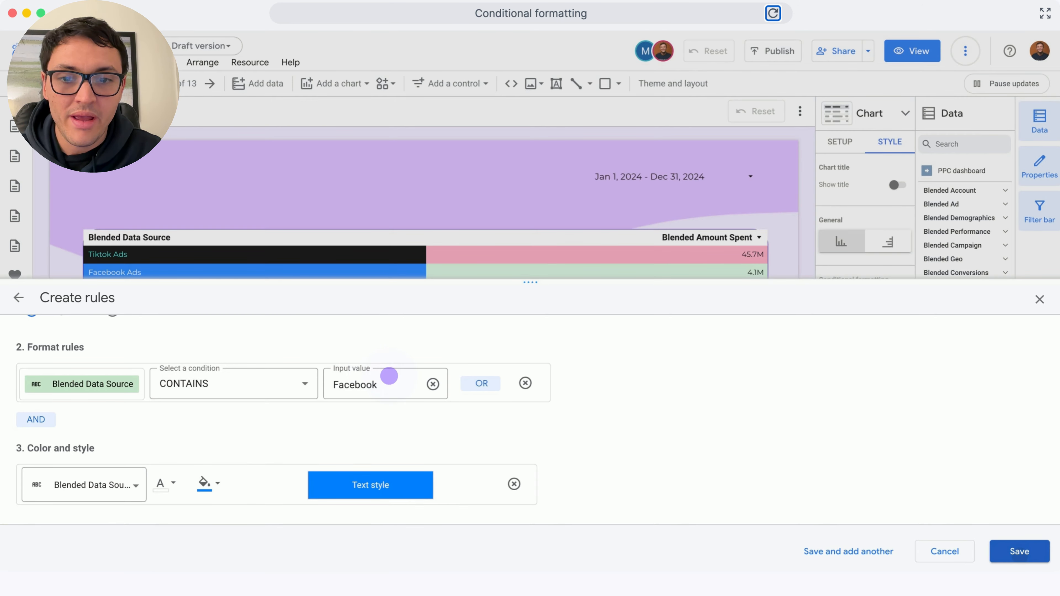
pyautogui.click(1018, 552)
# Add a third rule where Blended Data Source contains Linked
pyautogui.click(885, 144)
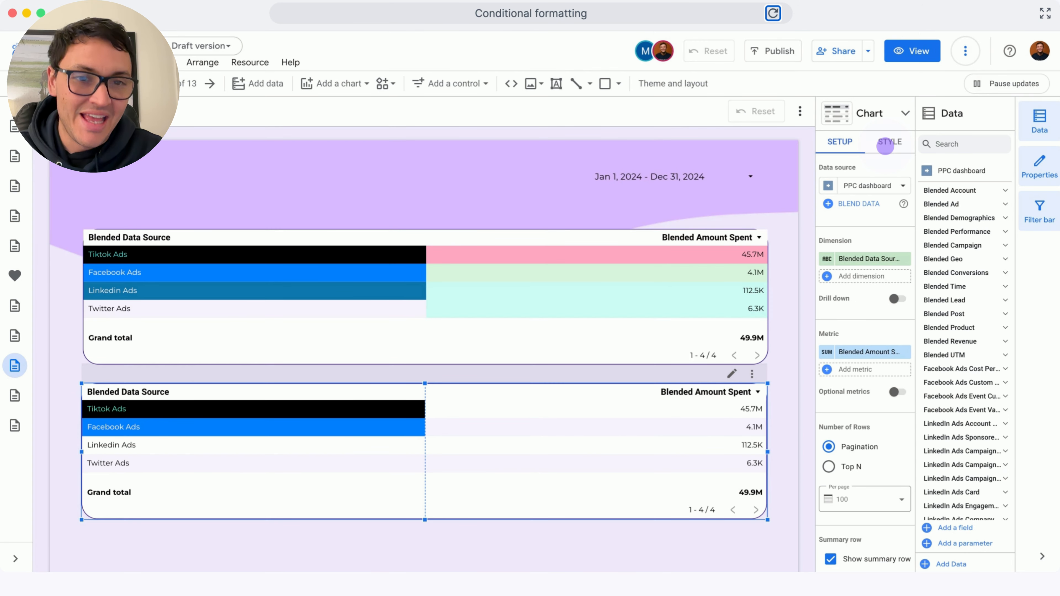
pyautogui.click(825, 322)
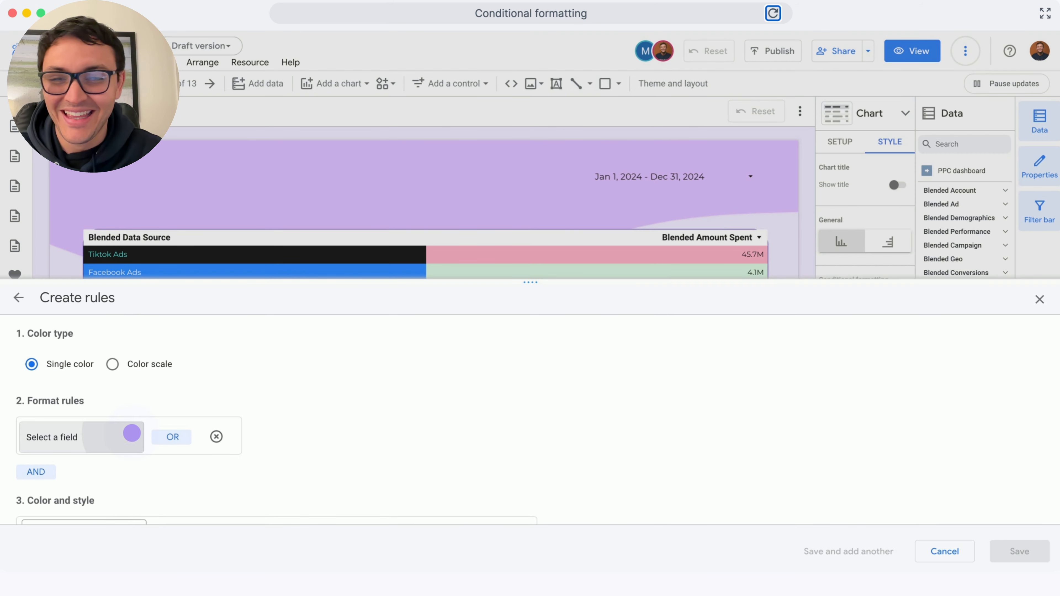
pyautogui.click(125, 434)
pyautogui.click(79, 424)
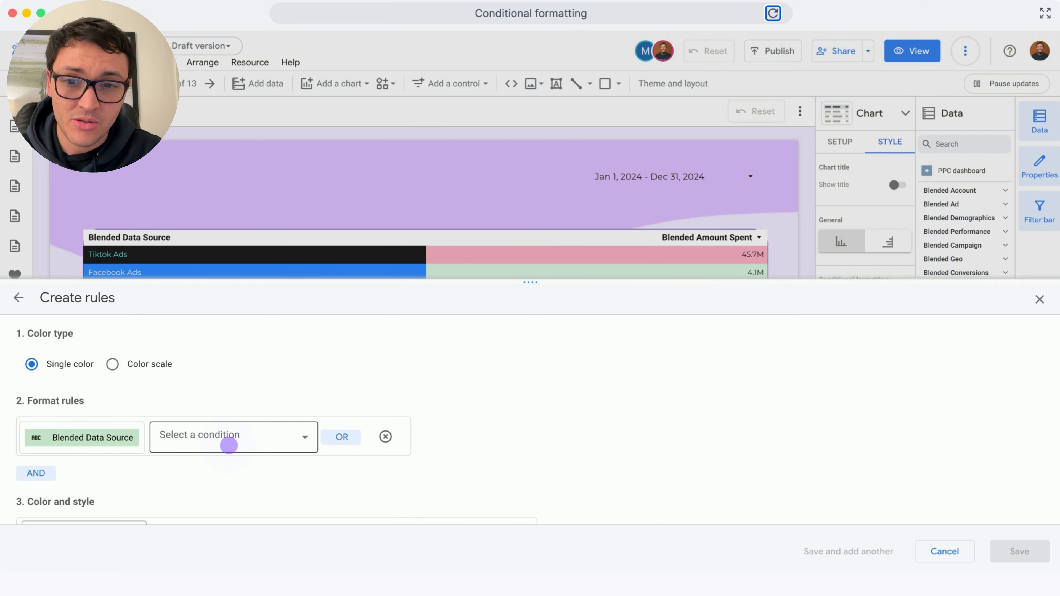
pyautogui.click(229, 444)
pyautogui.click(208, 388)
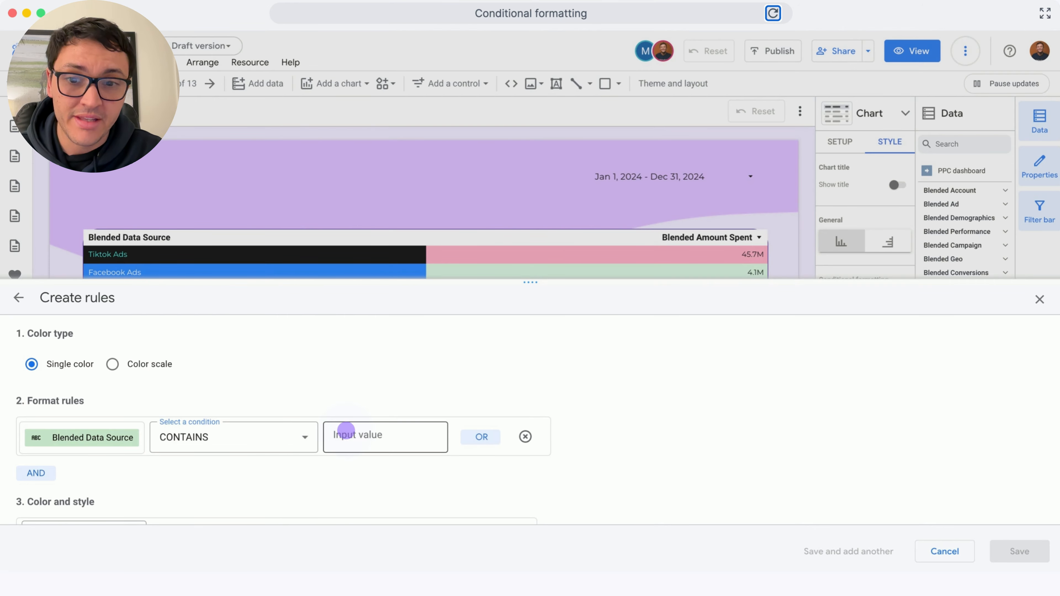
pyautogui.click(359, 435)
pyautogui.write('Linked')
pyautogui.scroll(-2, 277, 480)
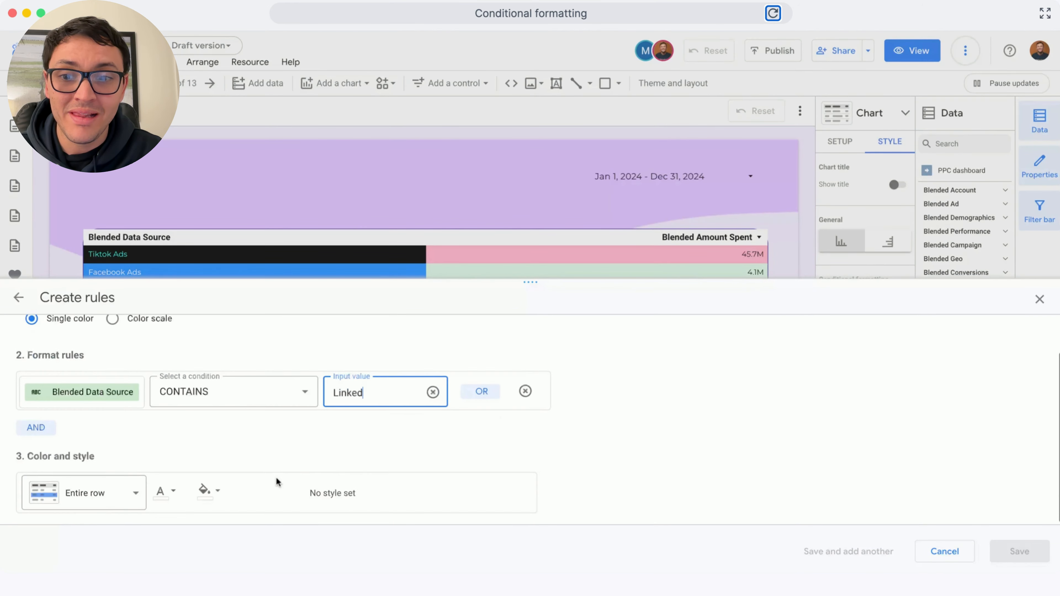
# Apply the Linked rule to the Blended Data Source column with a pasted LinkedIn blue custom background colour
pyautogui.click(117, 490)
pyautogui.click(108, 411)
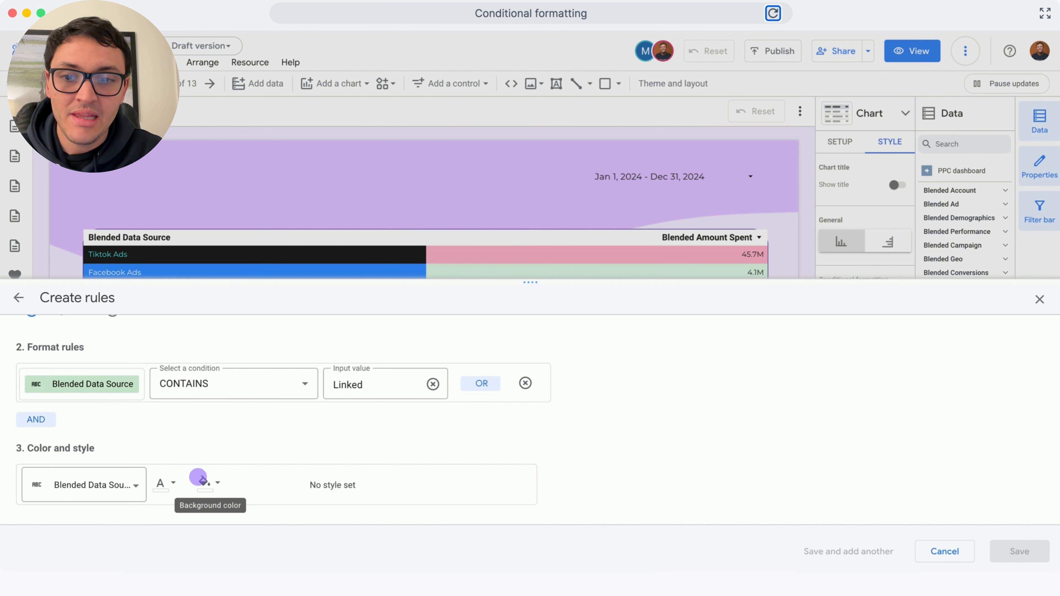
pyautogui.click(208, 484)
pyautogui.click(279, 546)
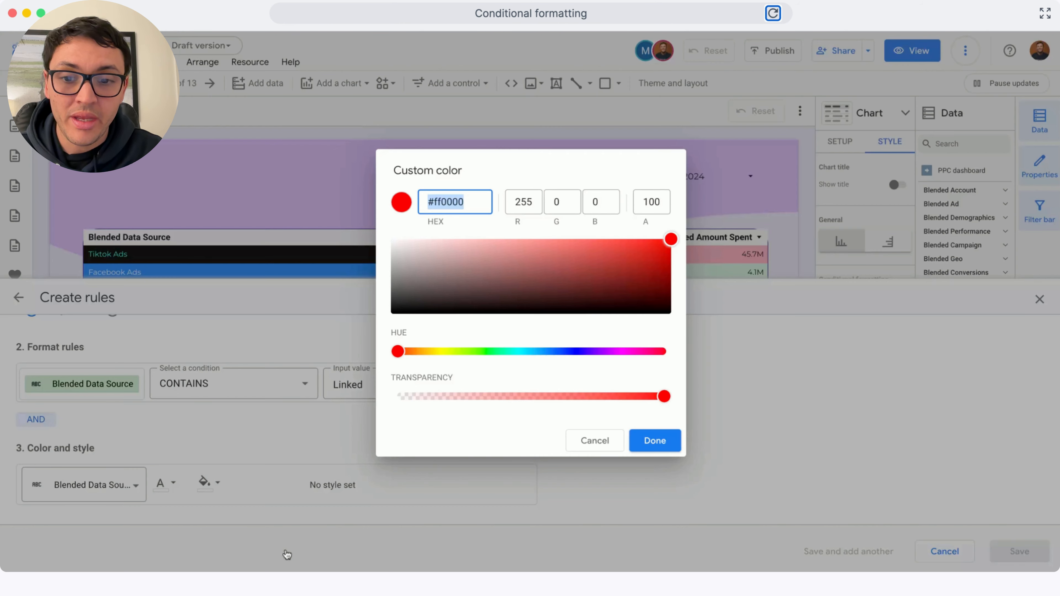
pyautogui.write('#0e76a8')
pyautogui.click(653, 440)
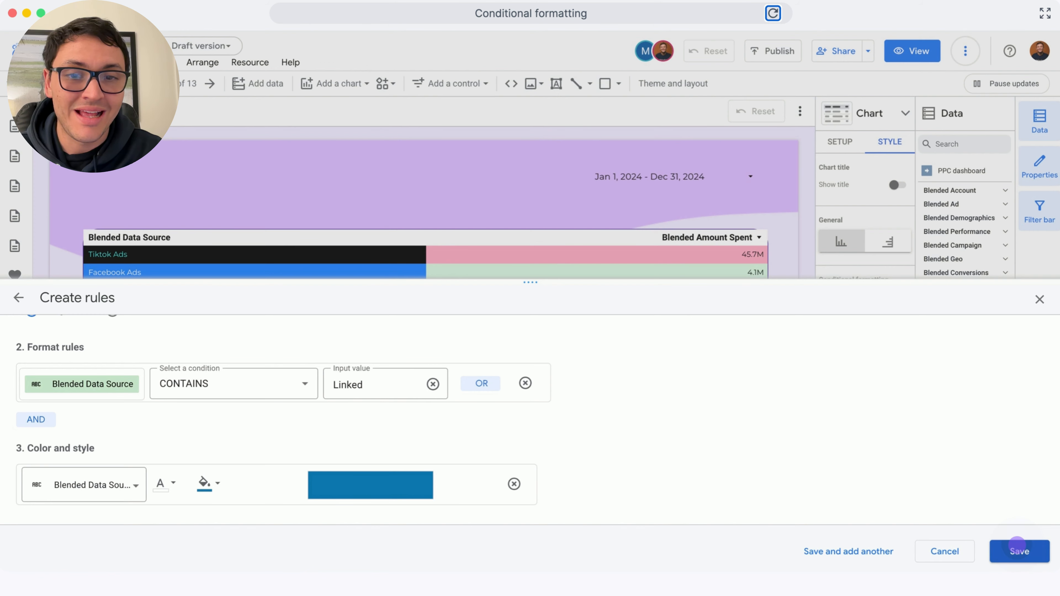
# Set the Linked rule's text colour to white, save it and close the conditional format rules list
pyautogui.click(1017, 550)
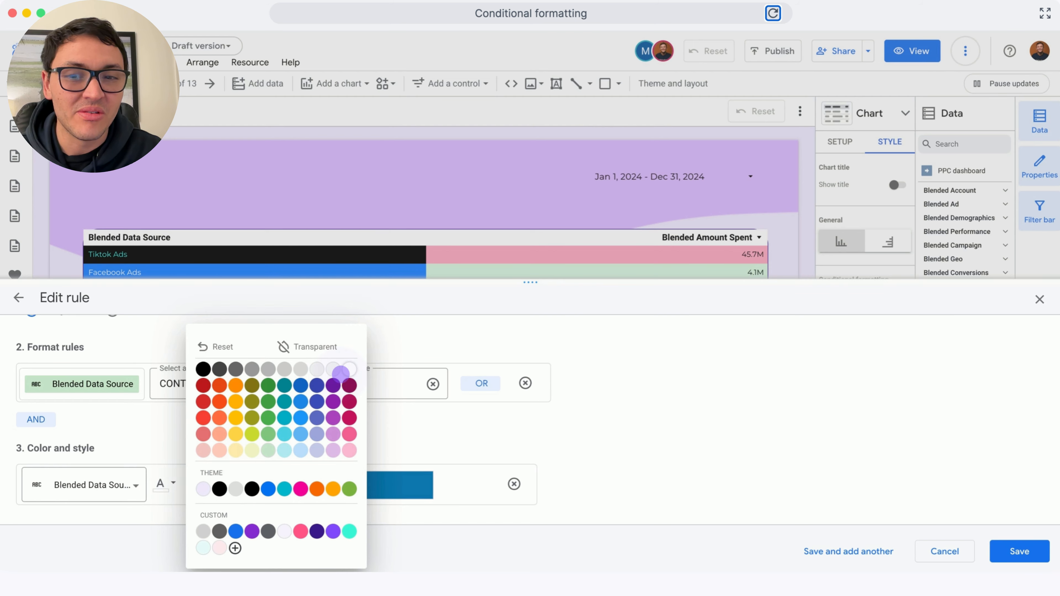
pyautogui.click(349, 369)
pyautogui.click(1015, 551)
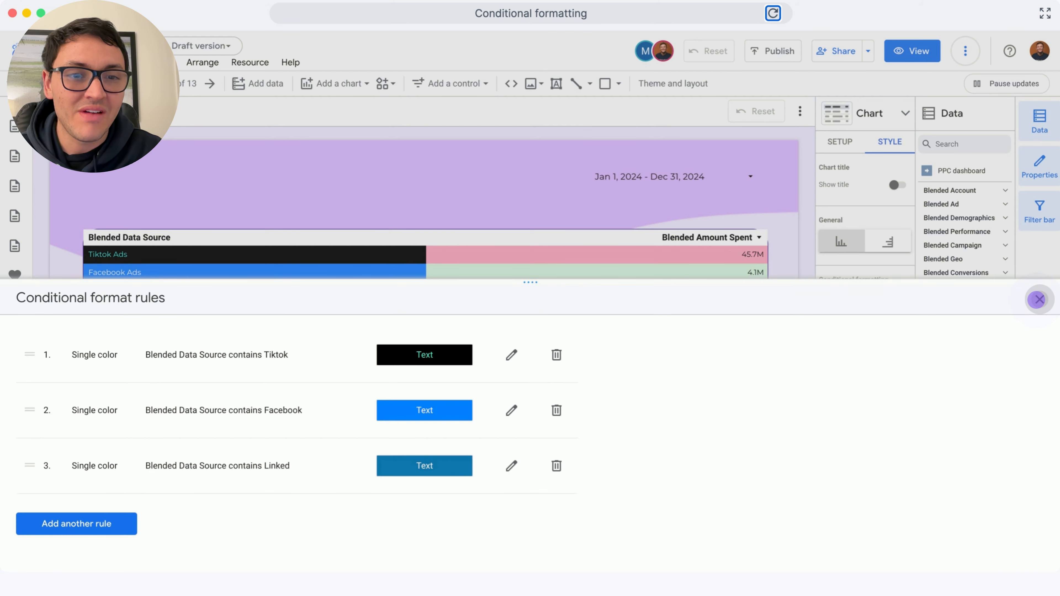
pyautogui.click(1038, 299)
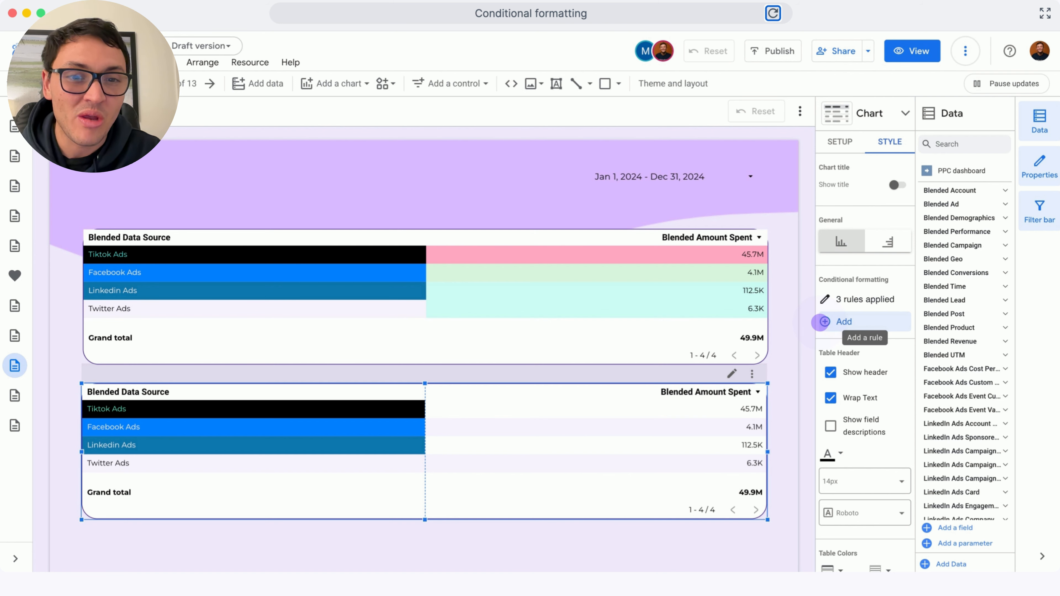
# Add a color scale rule based on Blended Amount Spent and reverse the color scale
pyautogui.click(820, 321)
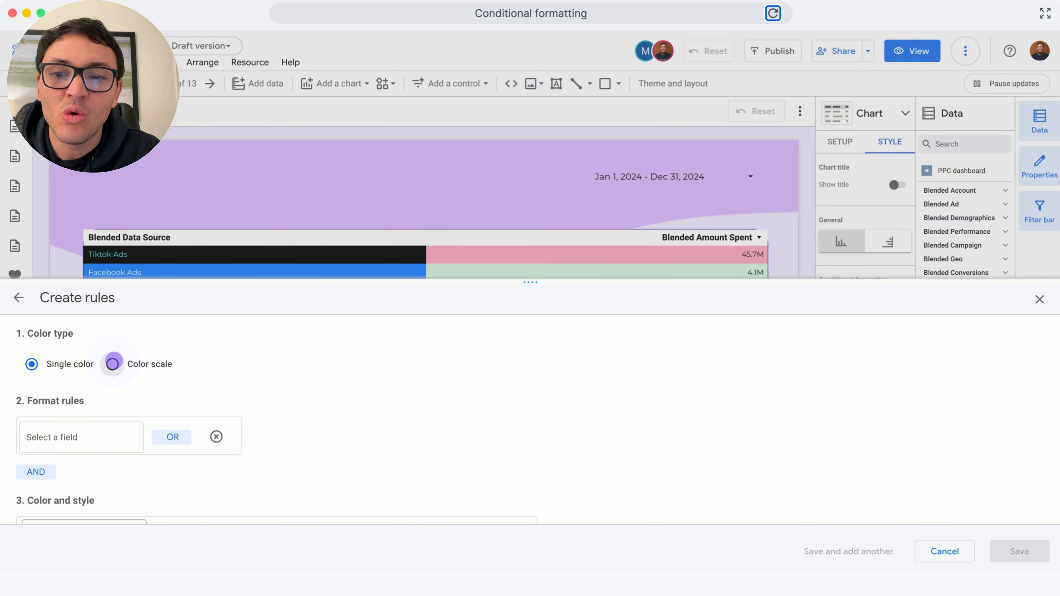
pyautogui.click(113, 363)
pyautogui.click(89, 391)
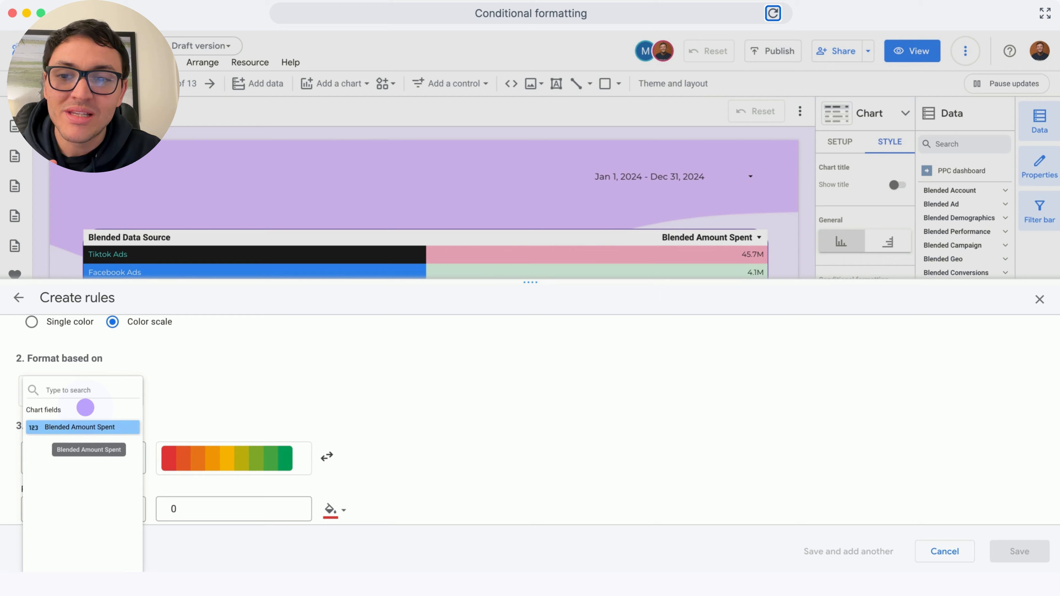
pyautogui.click(81, 426)
pyautogui.scroll(-2, 212, 433)
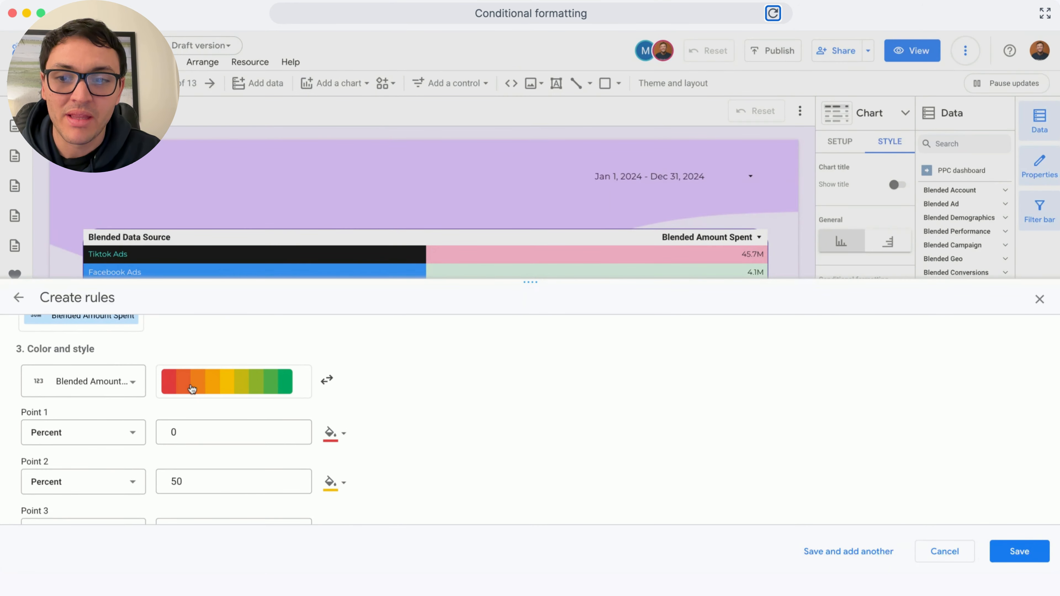
pyautogui.click(327, 384)
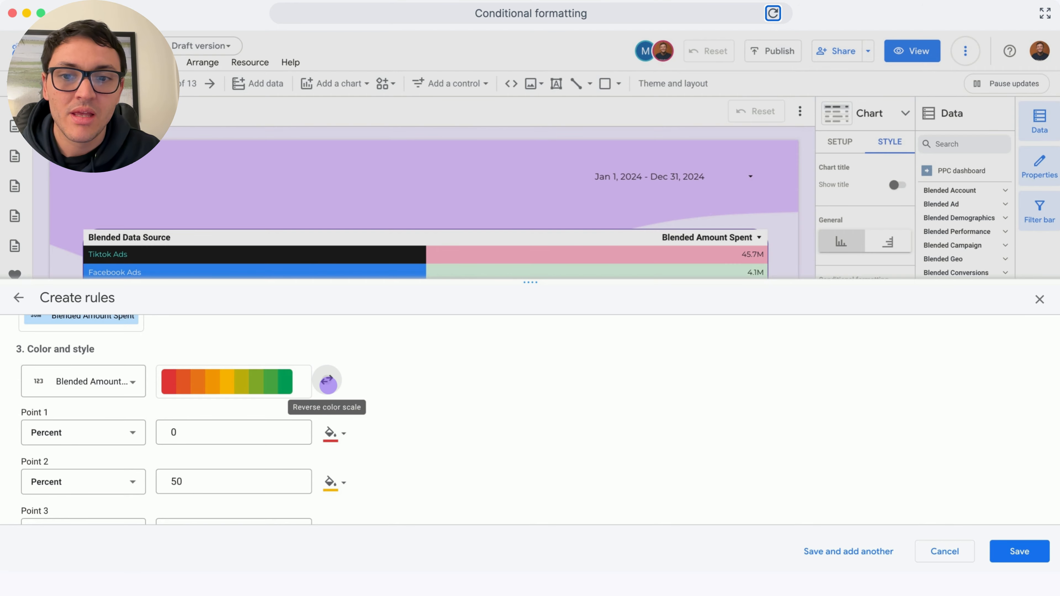
pyautogui.click(328, 382)
pyautogui.scroll(-2, 343, 403)
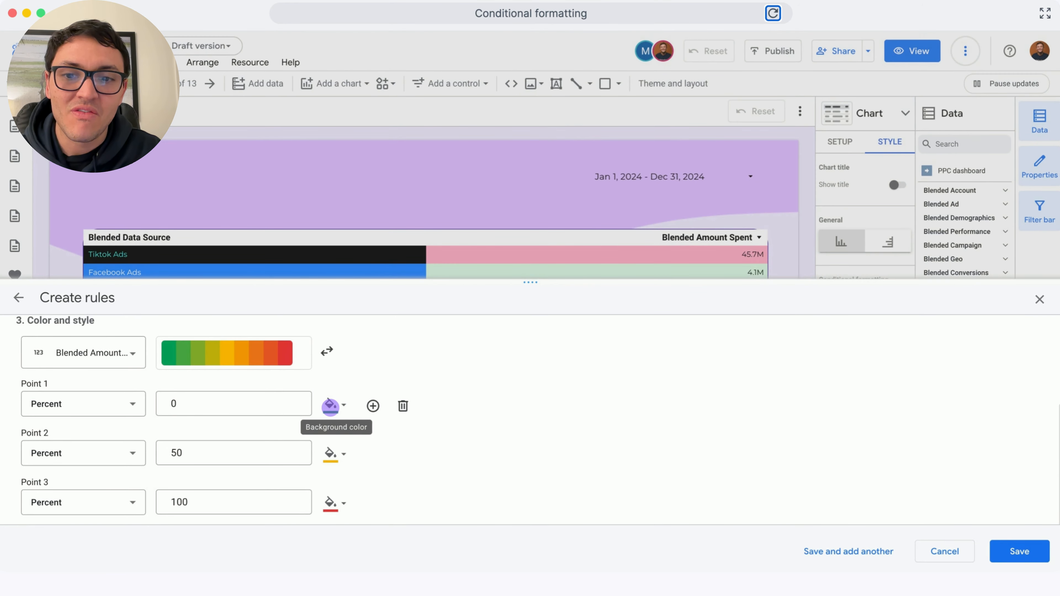
# Set Point 1's background to custom colour #cffcf5 and Point 2's background to a custom yellow
pyautogui.click(330, 404)
pyautogui.click(420, 546)
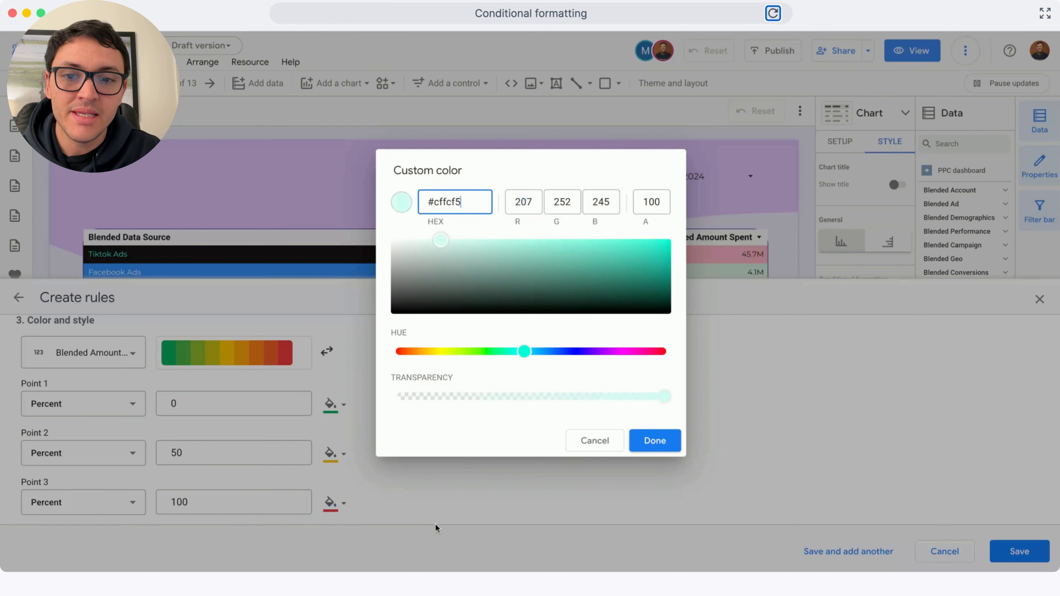
pyautogui.click(654, 440)
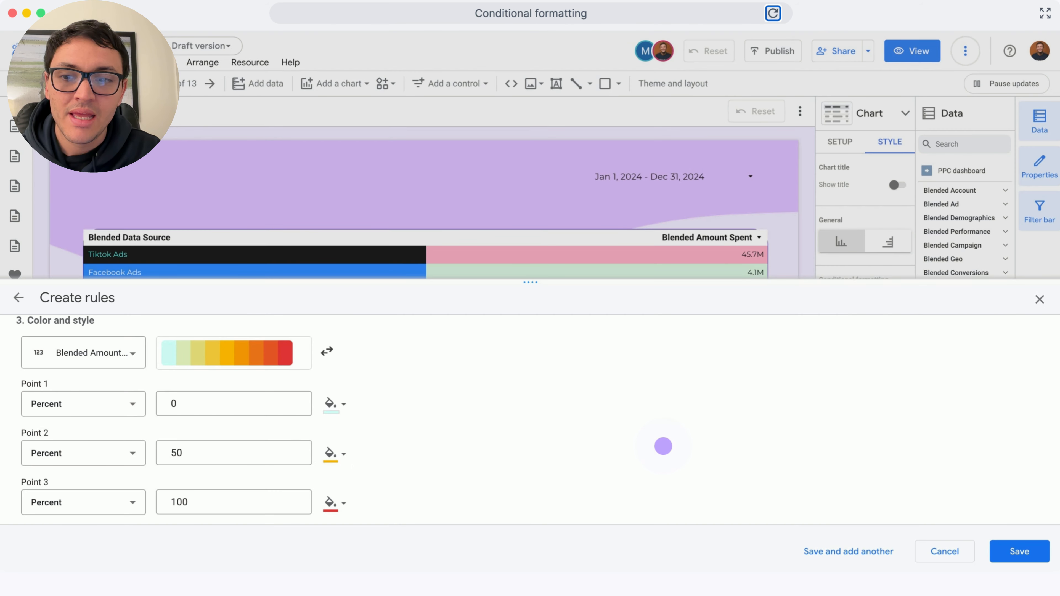
pyautogui.click(331, 453)
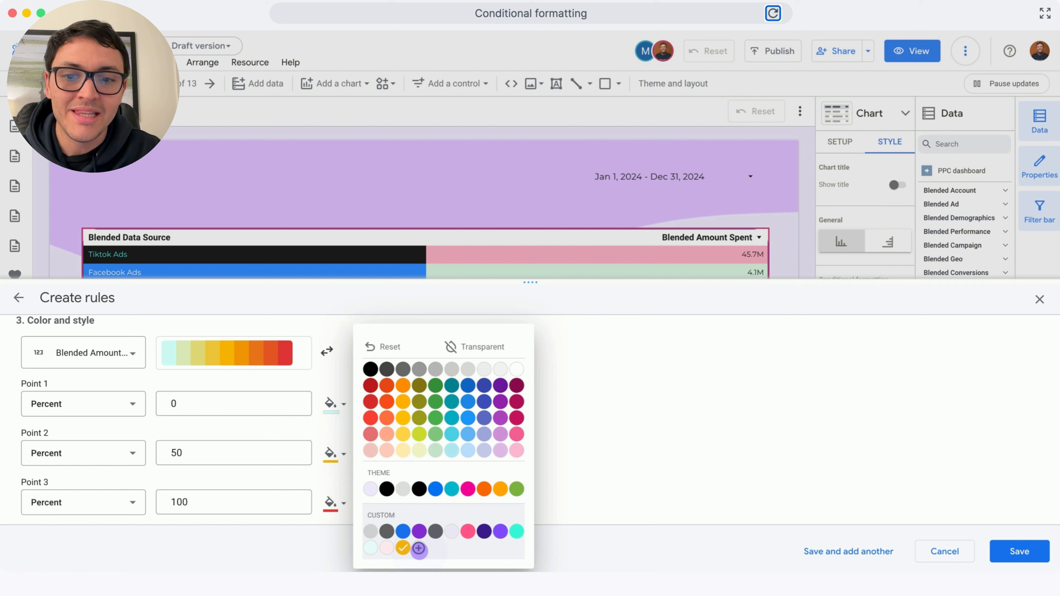
pyautogui.click(419, 548)
pyautogui.click(665, 441)
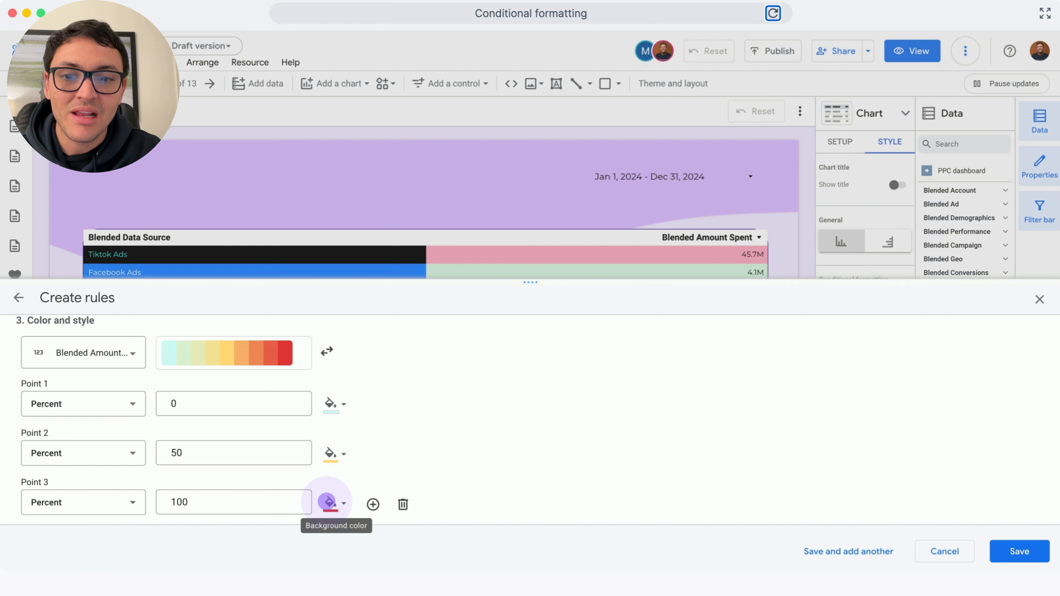
# Set Point 3's background to custom colour #ffaac4
pyautogui.click(328, 501)
pyautogui.click(419, 548)
pyautogui.write('#ffaac4')
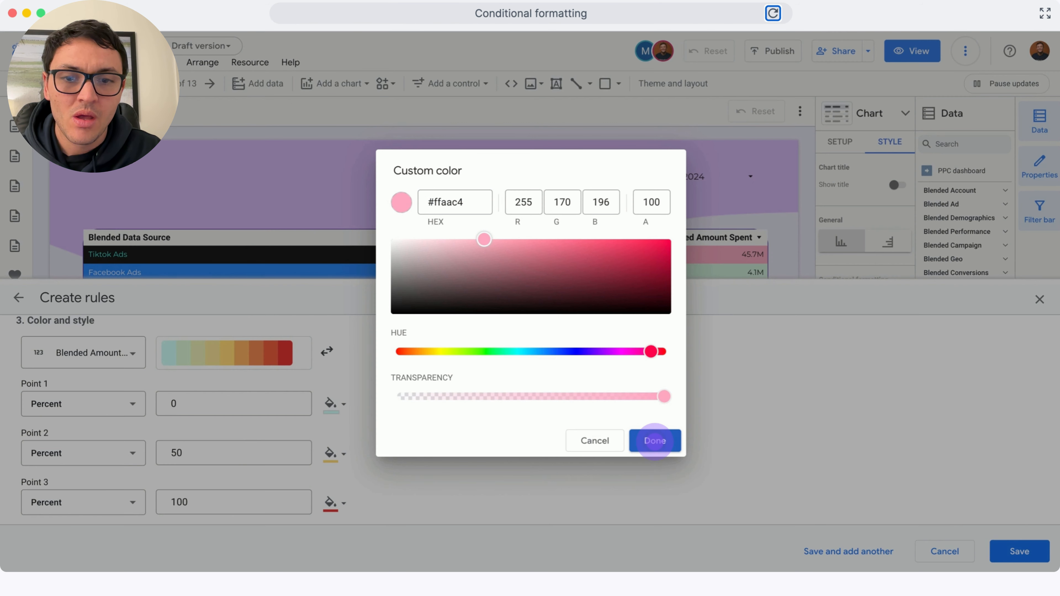
pyautogui.click(650, 441)
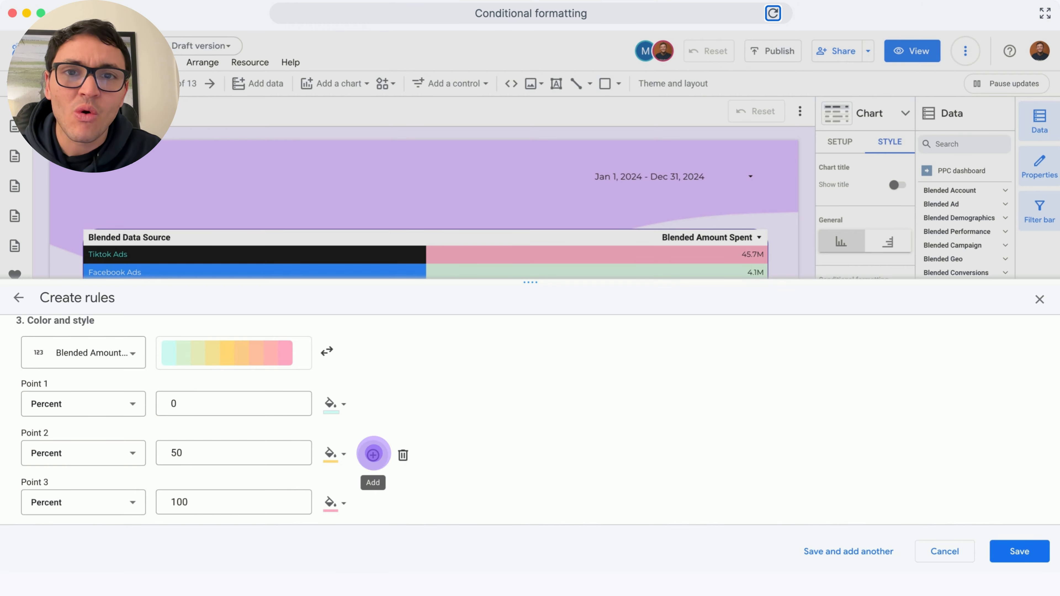
# Insert an extra colour-scale point at 75 percent with a yellow background and save the rule
pyautogui.click(372, 454)
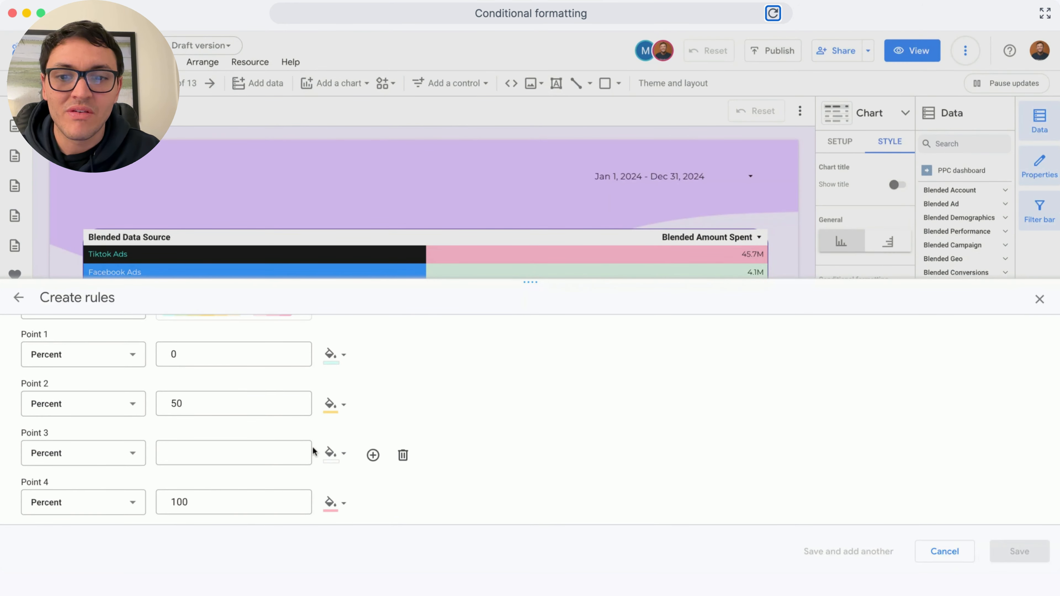
pyautogui.click(269, 447)
pyautogui.write('75')
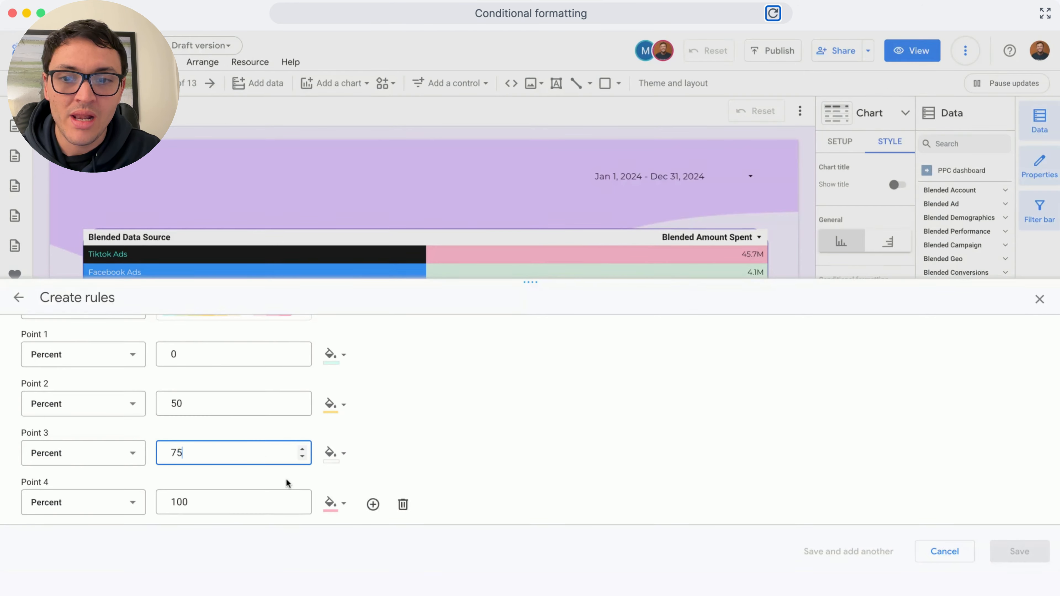
pyautogui.click(324, 459)
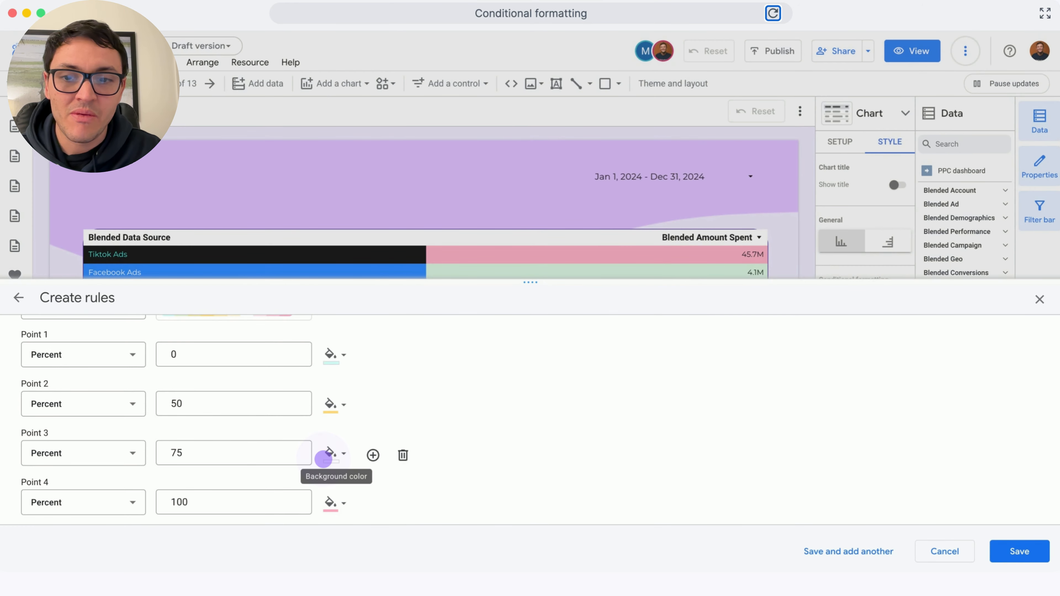
pyautogui.click(323, 459)
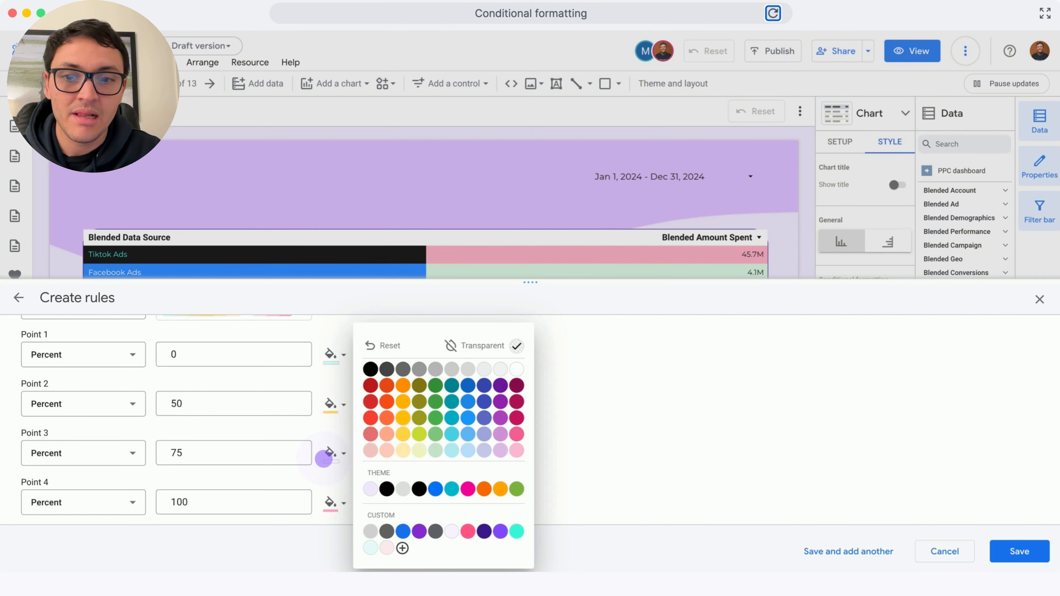
pyautogui.click(400, 423)
pyautogui.click(997, 550)
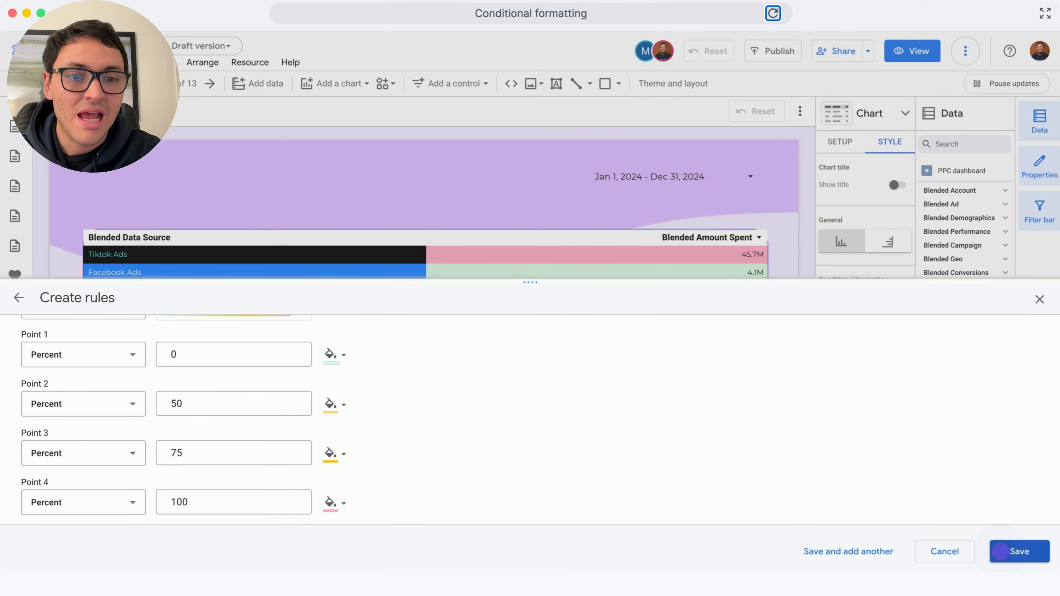
pyautogui.click(731, 473)
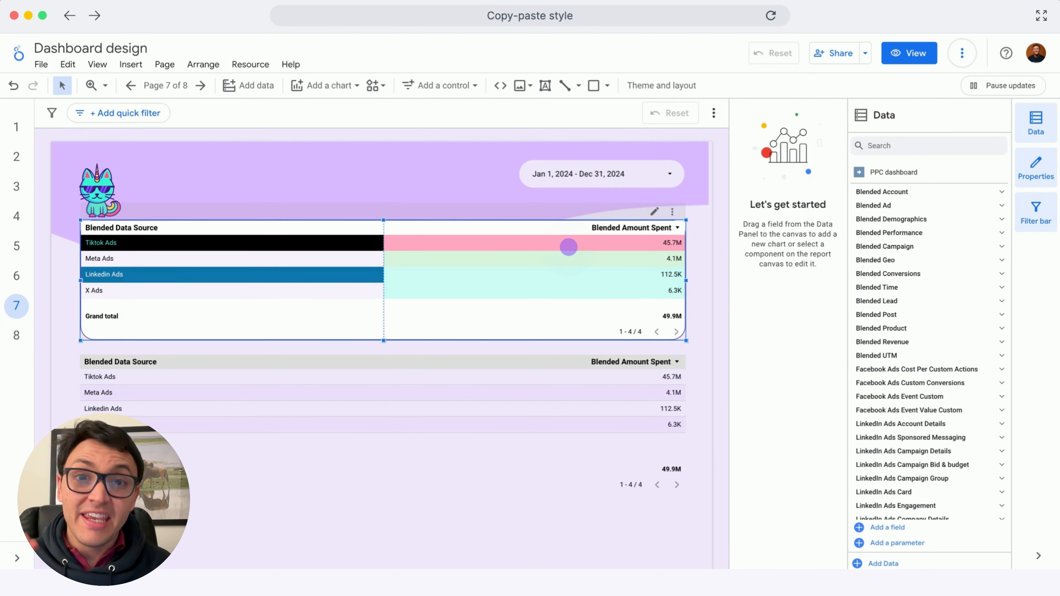
# Copy the upper table and paste only its style onto the lower table
pyautogui.click(568, 247)
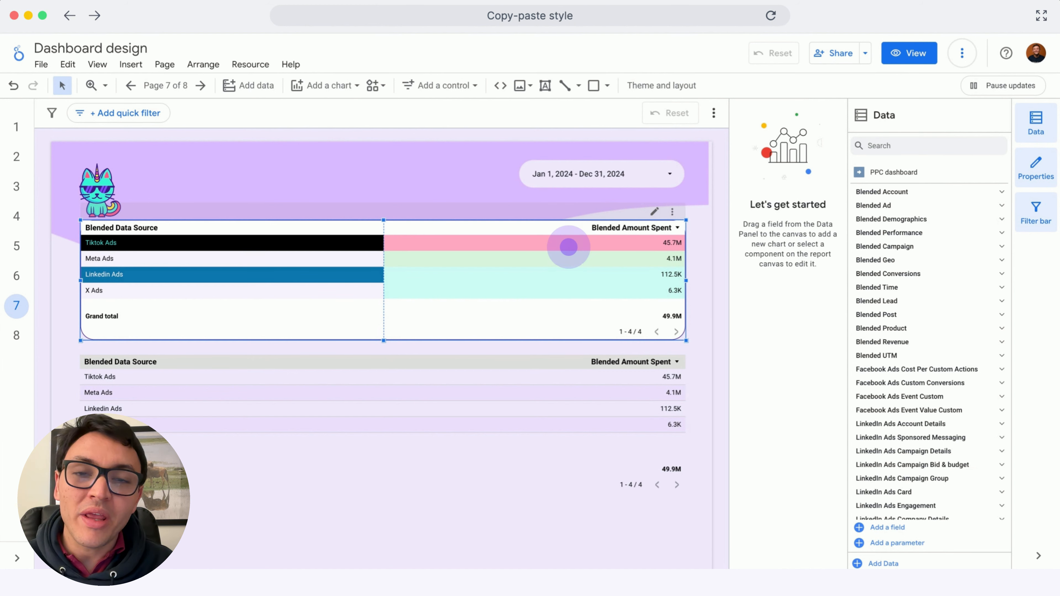
pyautogui.rightClick(569, 247)
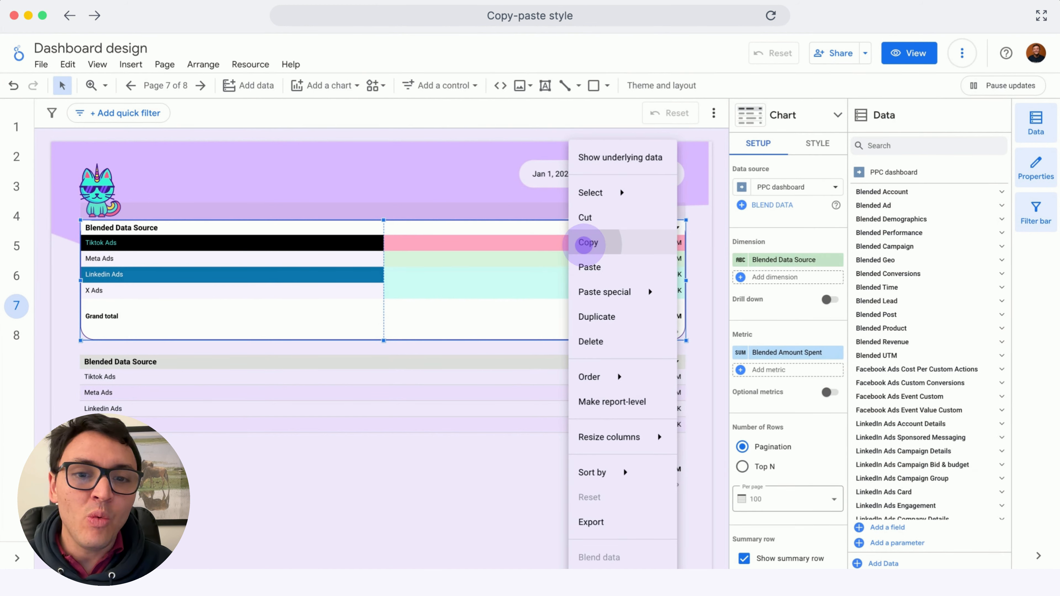
pyautogui.click(584, 245)
pyautogui.rightClick(532, 370)
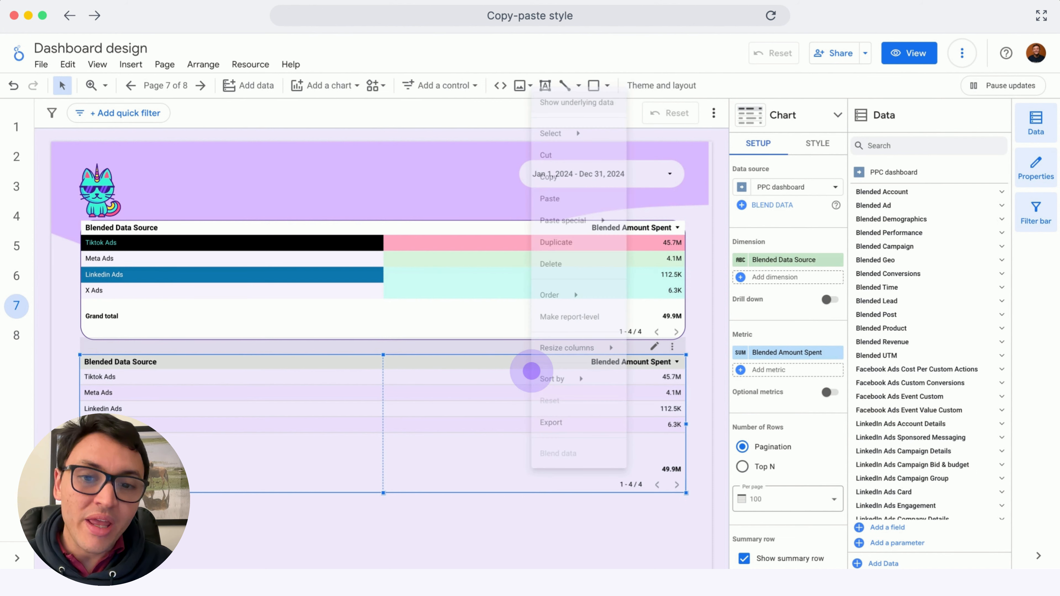
pyautogui.click(605, 190)
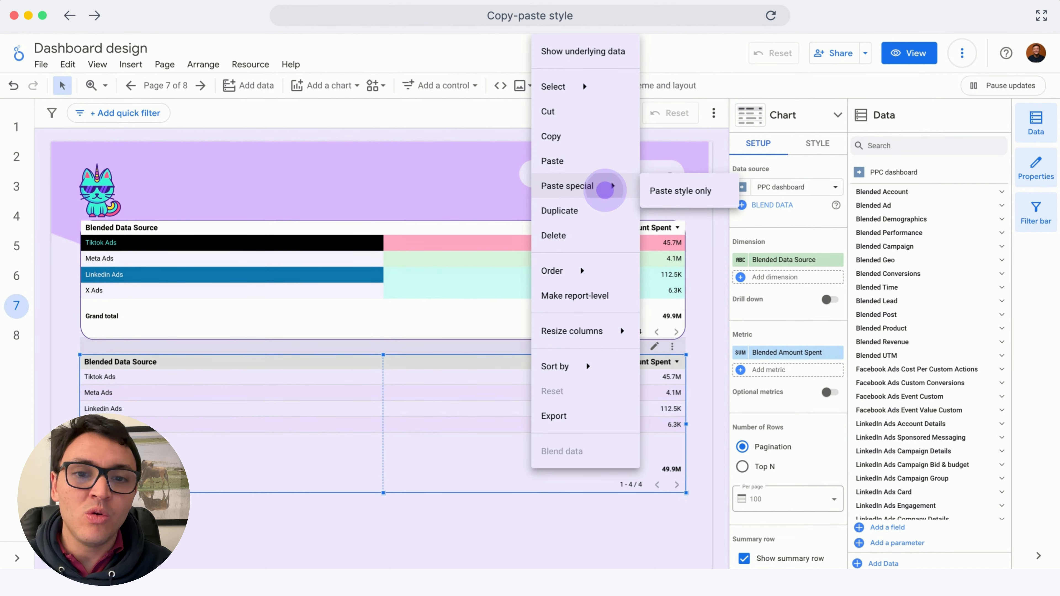
pyautogui.click(657, 192)
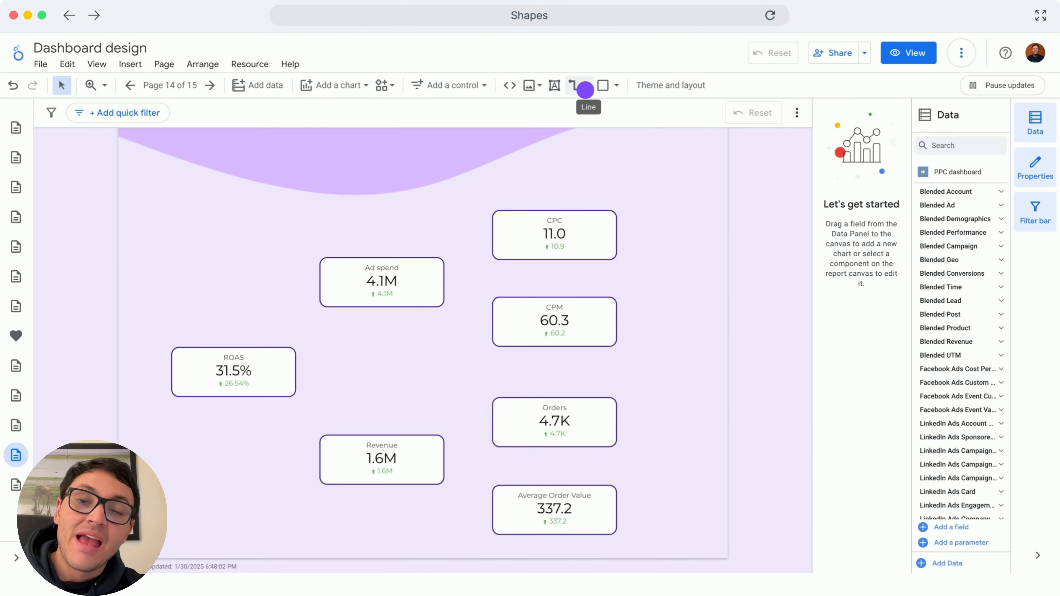
# Draw straight lines connecting the ROAS scorecard to the Ad spend and Revenue scorecards
pyautogui.click(585, 89)
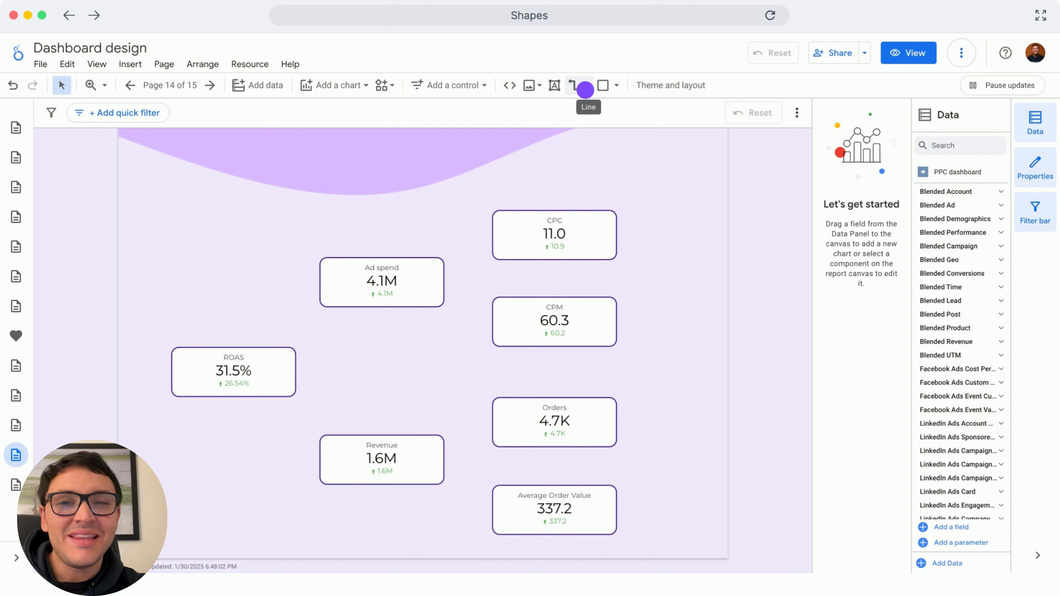
pyautogui.click(585, 90)
pyautogui.click(585, 89)
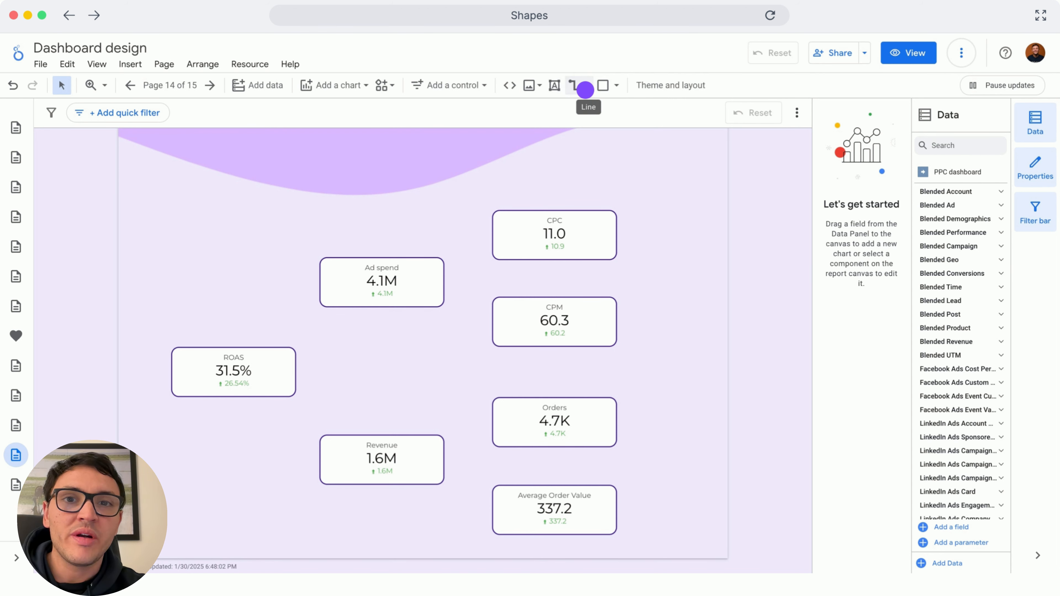
pyautogui.click(585, 90)
pyautogui.click(585, 89)
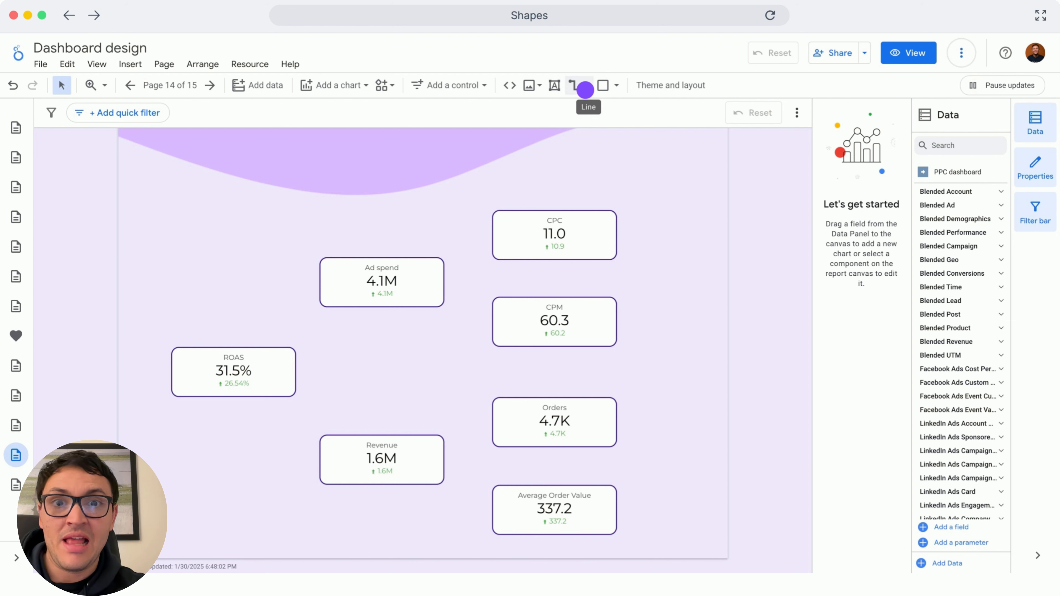
pyautogui.click(585, 90)
pyautogui.click(585, 90)
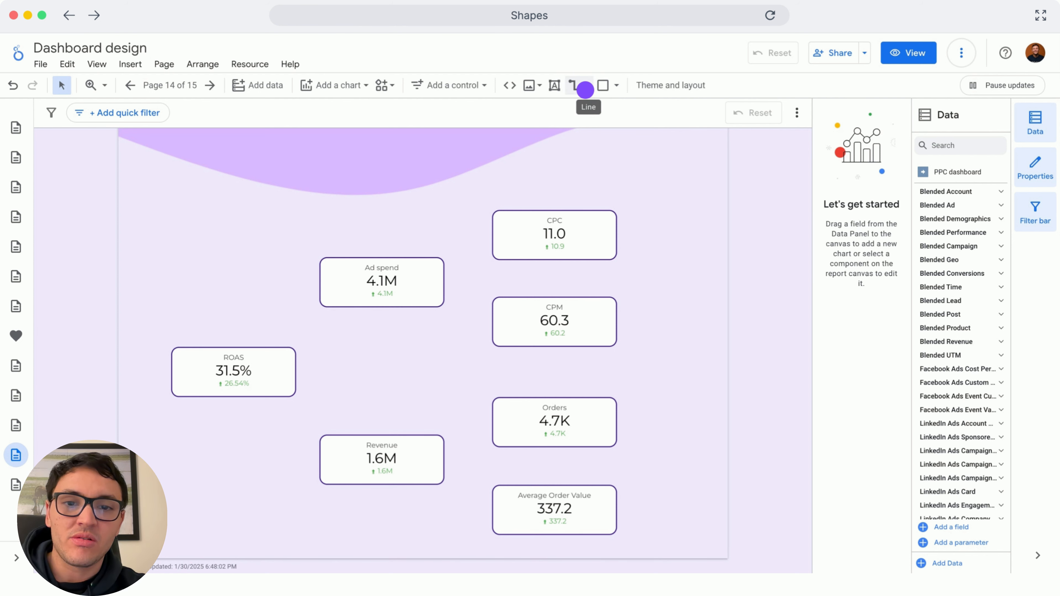
pyautogui.click(585, 90)
pyautogui.click(585, 89)
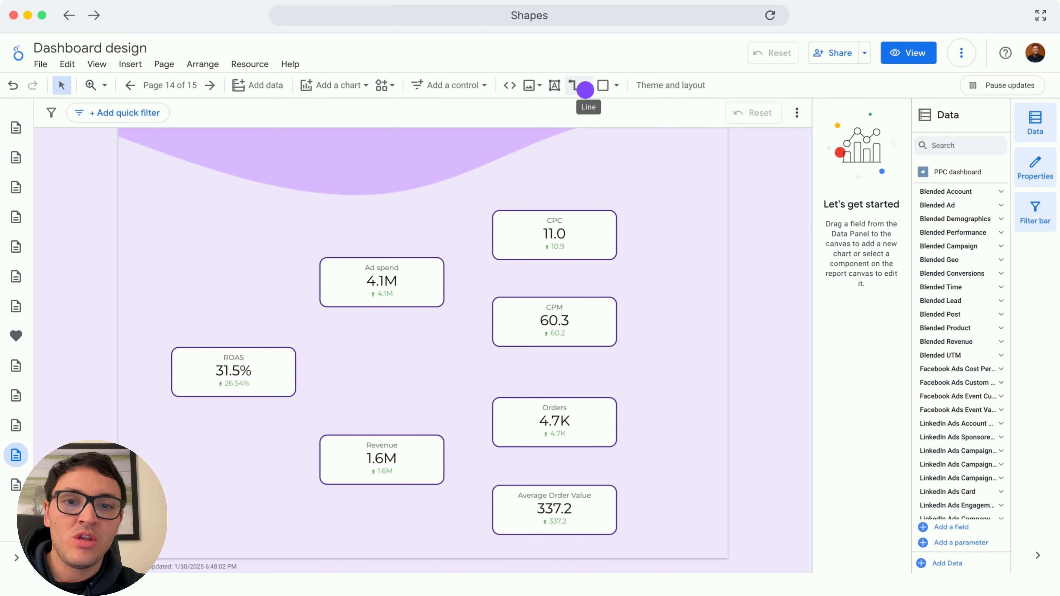
pyautogui.click(586, 89)
pyautogui.click(607, 104)
pyautogui.moveTo(246, 331); pyautogui.dragTo(269, 288)
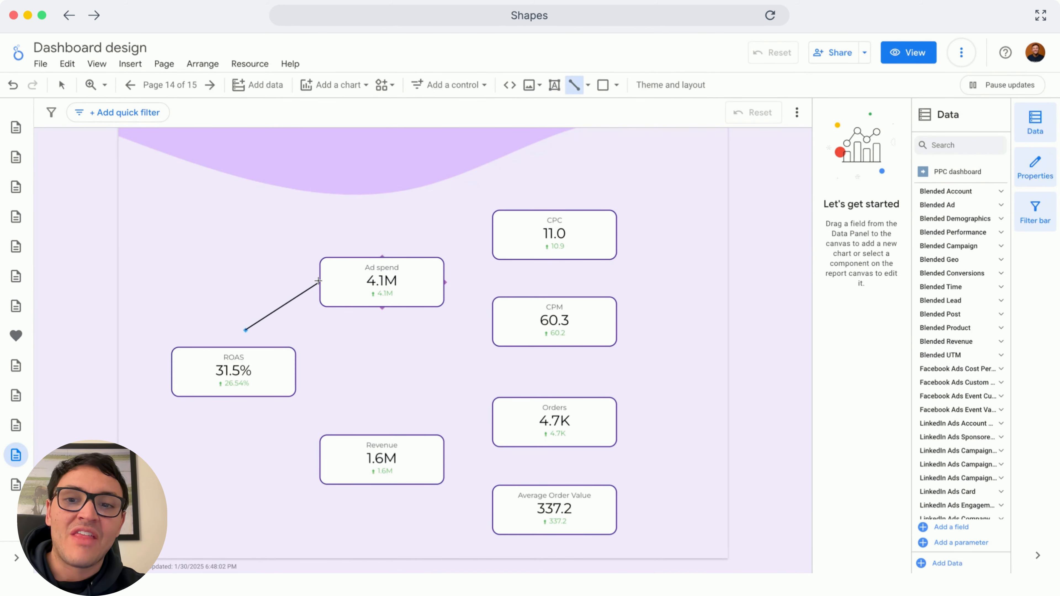
pyautogui.moveTo(246, 335); pyautogui.dragTo(232, 350)
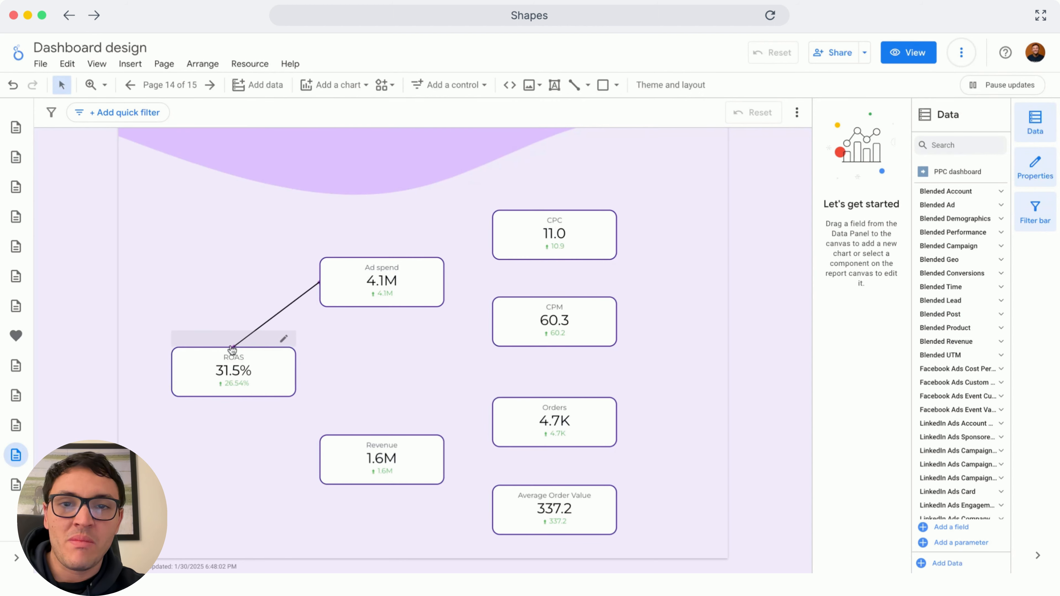
pyautogui.click(572, 85)
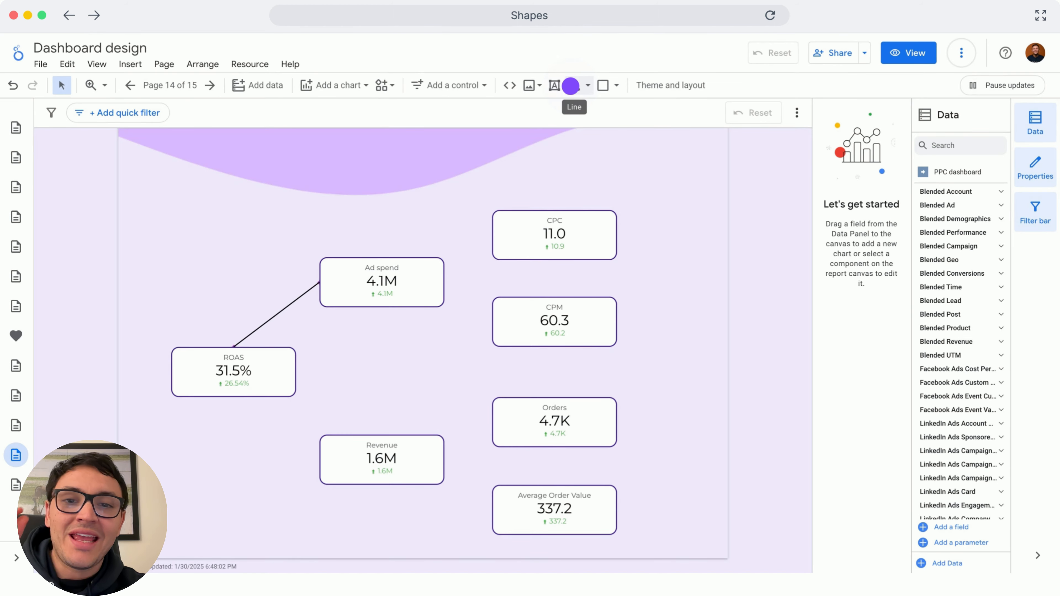
pyautogui.moveTo(246, 406); pyautogui.dragTo(316, 488)
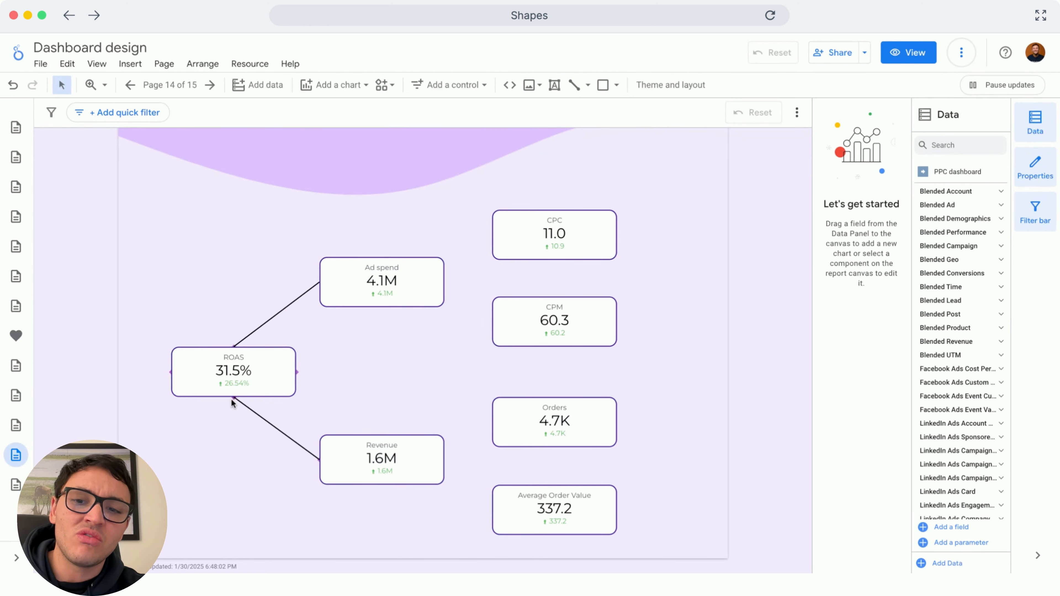
# Draw elbow connectors from the Ad spend scorecard to the CPC and CPM scorecards
pyautogui.click(567, 84)
pyautogui.click(567, 85)
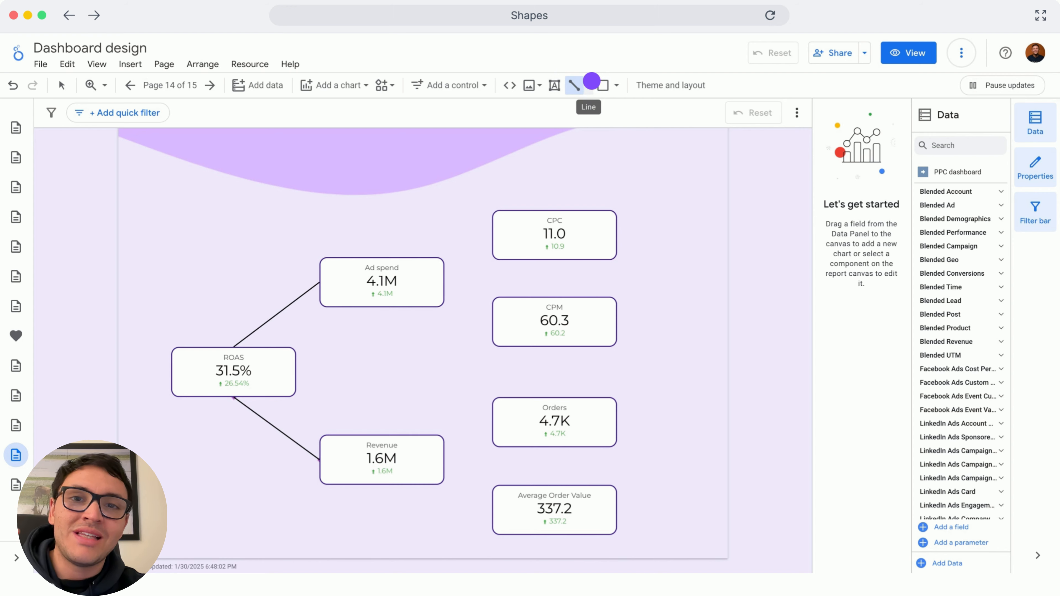
pyautogui.click(589, 84)
pyautogui.click(638, 175)
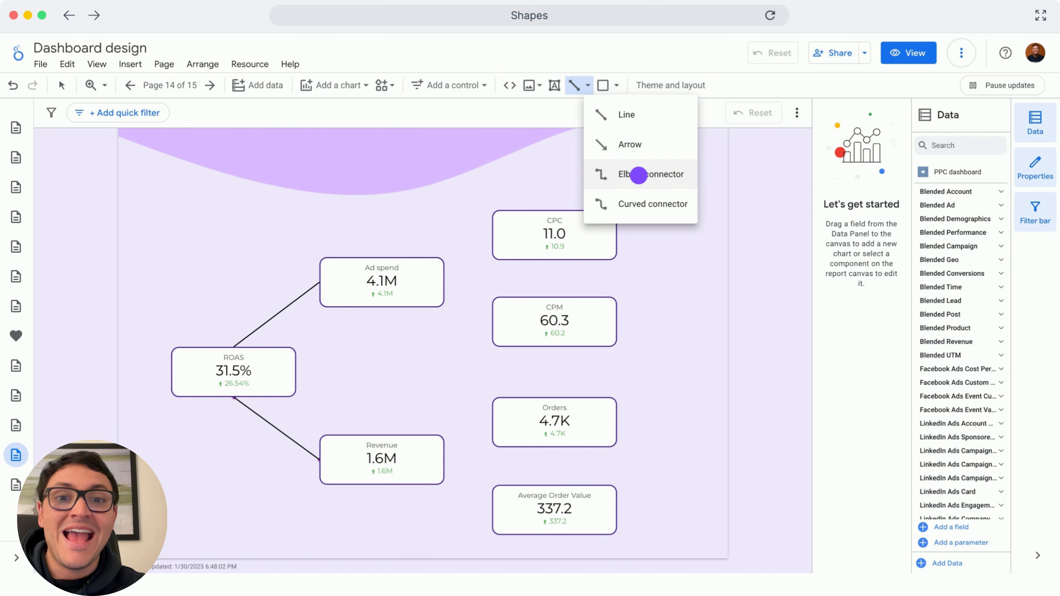
pyautogui.moveTo(445, 283); pyautogui.dragTo(492, 322)
# Draw elbow connectors from the Revenue scorecard to the Orders and Average Order Value scorecards
pyautogui.click(572, 85)
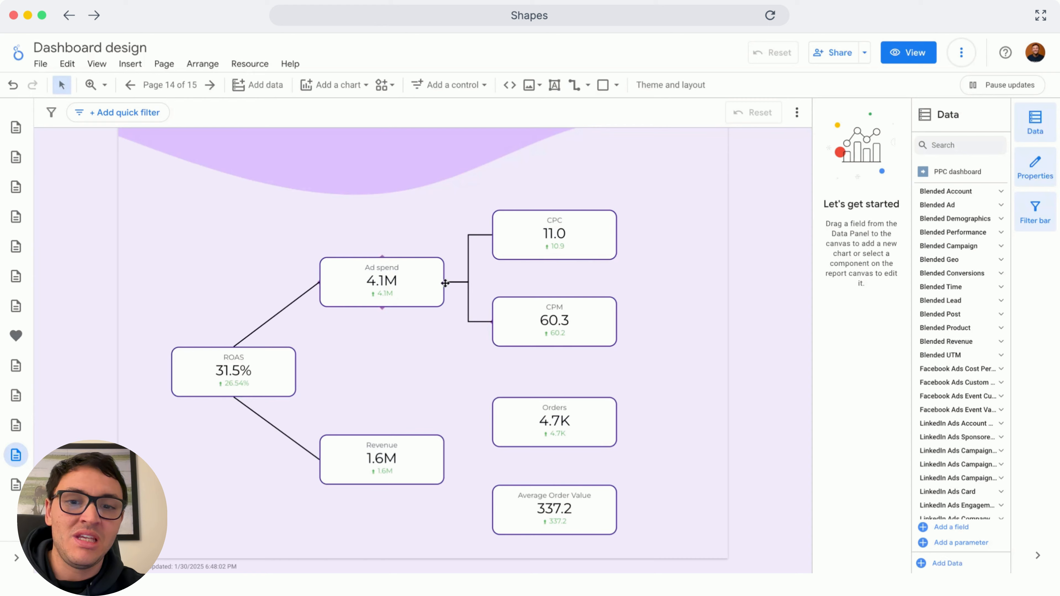
pyautogui.click(573, 84)
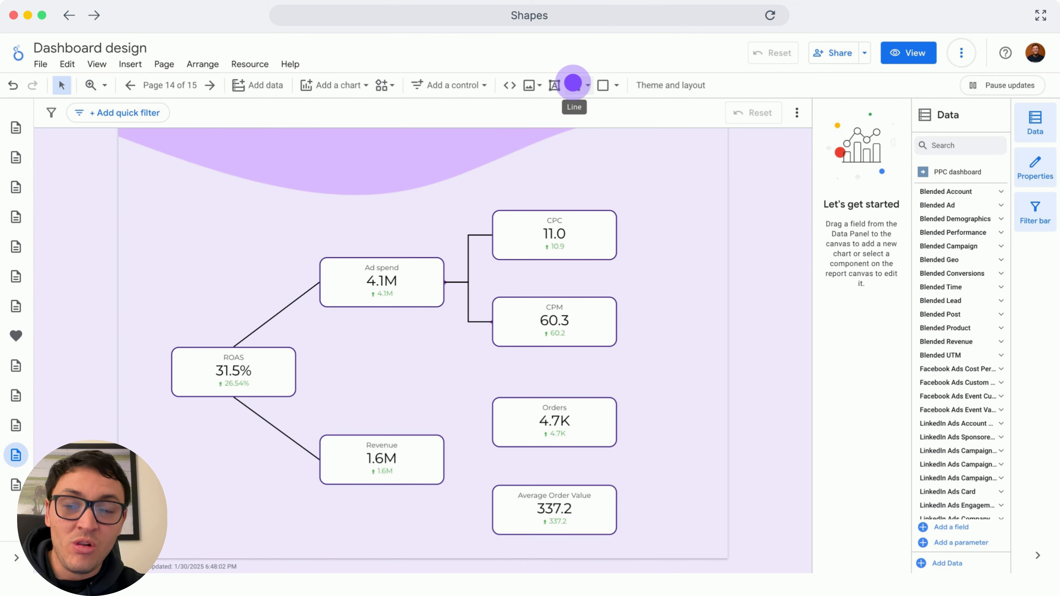
pyautogui.moveTo(445, 459); pyautogui.dragTo(491, 423)
pyautogui.click(575, 89)
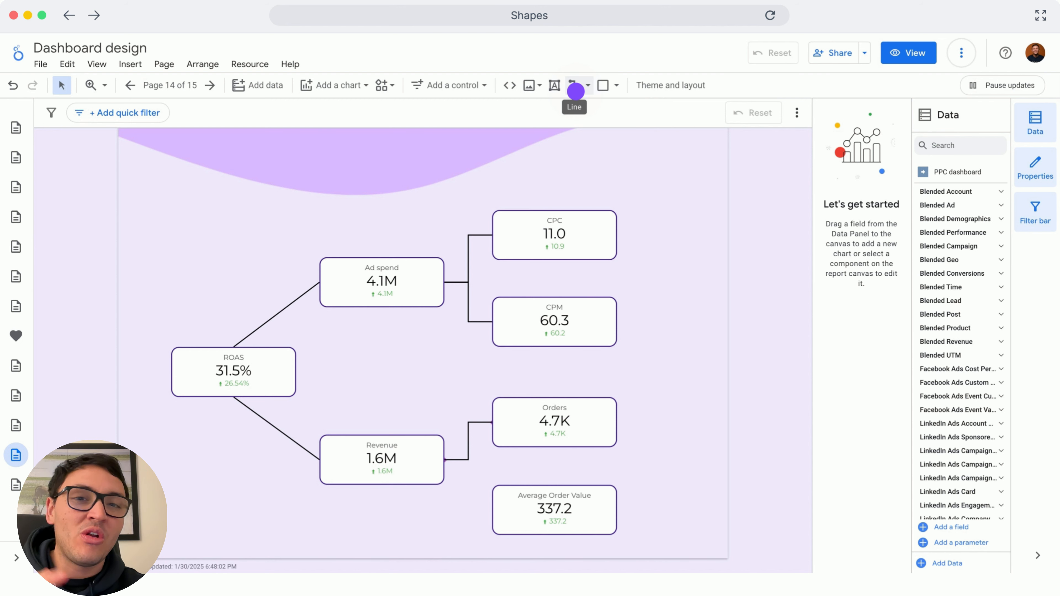
pyautogui.moveTo(444, 459)
pyautogui.mouseDown()
pyautogui.moveTo(475, 525)
pyautogui.moveTo(493, 509)
pyautogui.mouseUp()
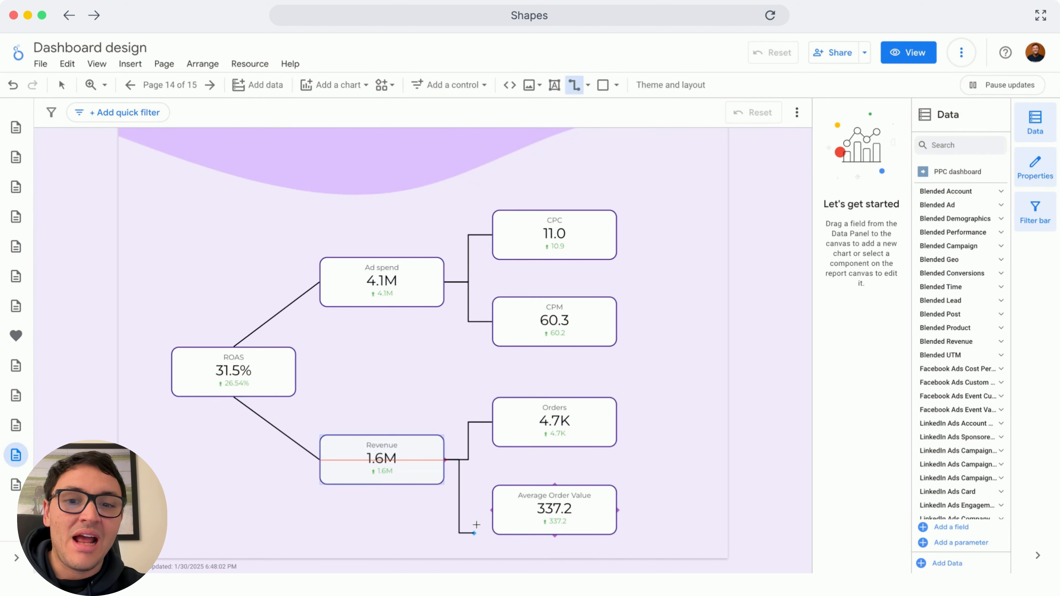
pyautogui.click(667, 400)
# Draw a rectangle covering the whole scorecard tree area
pyautogui.click(606, 87)
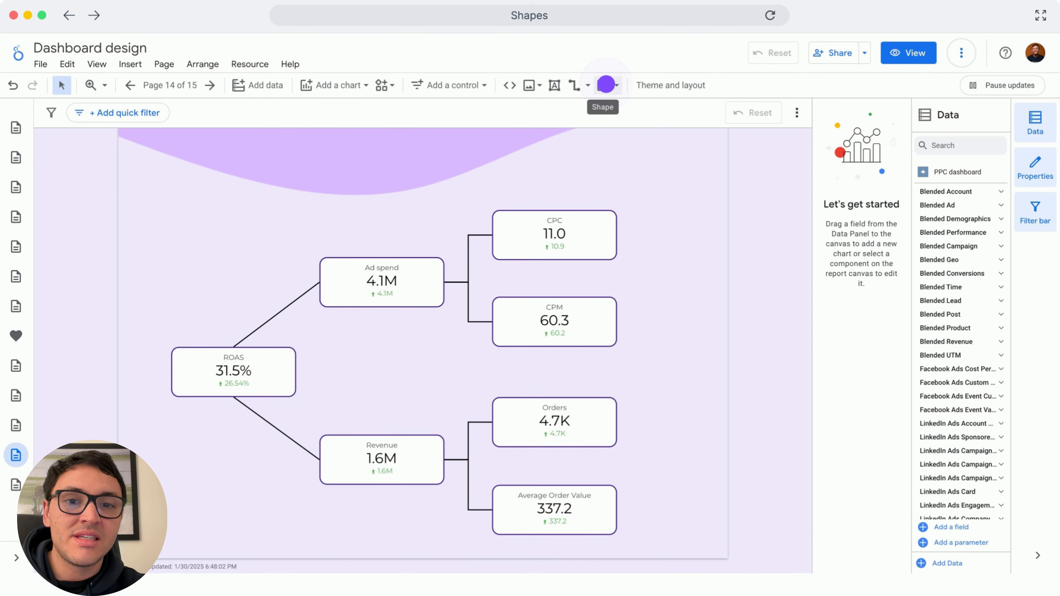
pyautogui.moveTo(154, 197); pyautogui.dragTo(559, 514)
pyautogui.moveTo(650, 542); pyautogui.dragTo(663, 555)
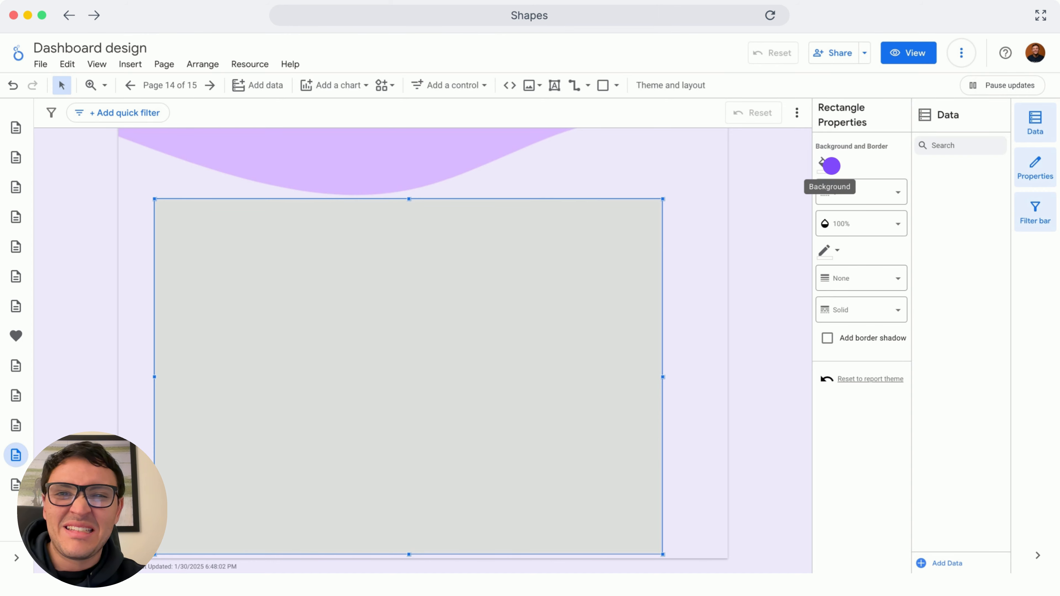
# Set the rectangle's background to a custom purple colour, then undo the change
pyautogui.click(832, 166)
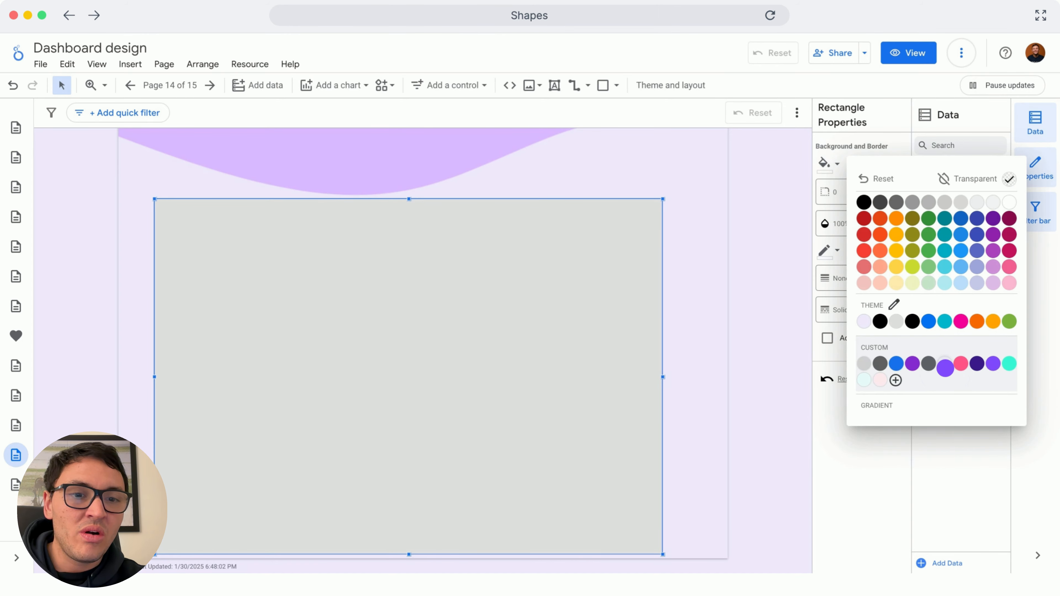
pyautogui.click(945, 368)
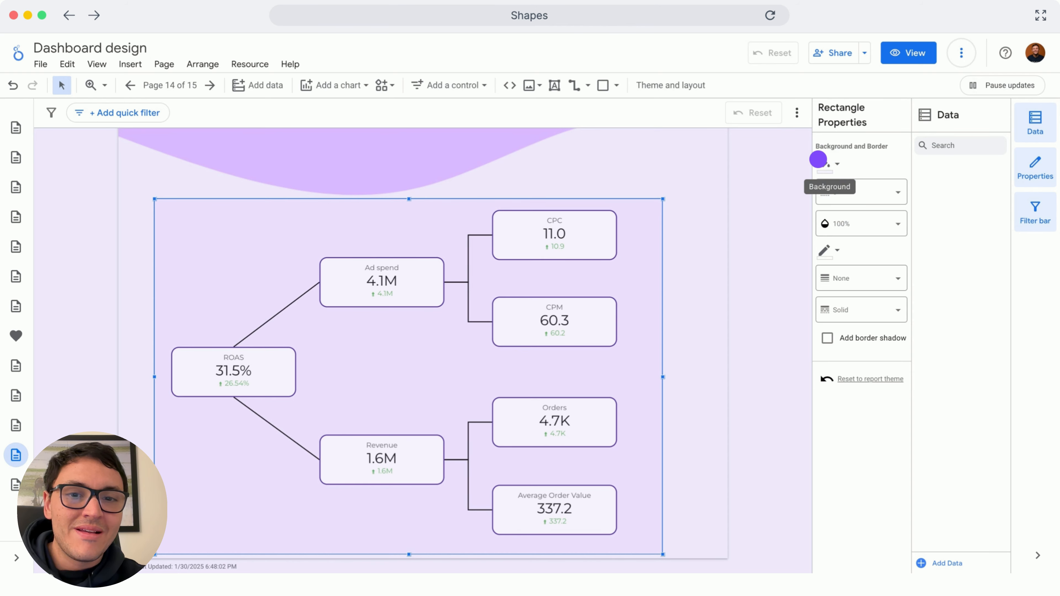
pyautogui.click(818, 160)
pyautogui.hotkey('ctrl', 'z')
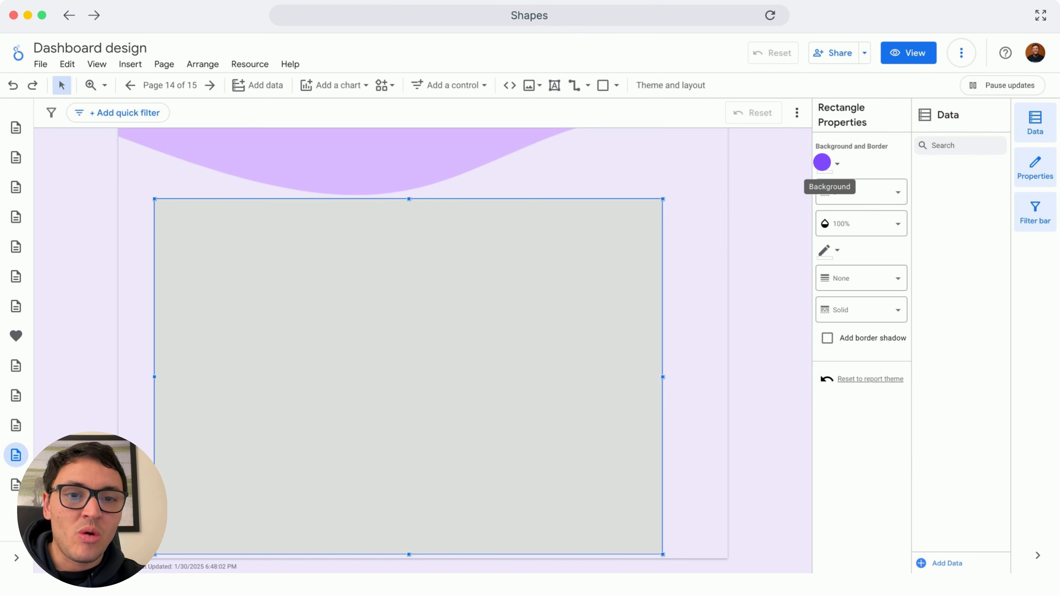
# Fill the rectangle with the light lavender theme colour and send it to the back
pyautogui.click(822, 162)
pyautogui.click(870, 322)
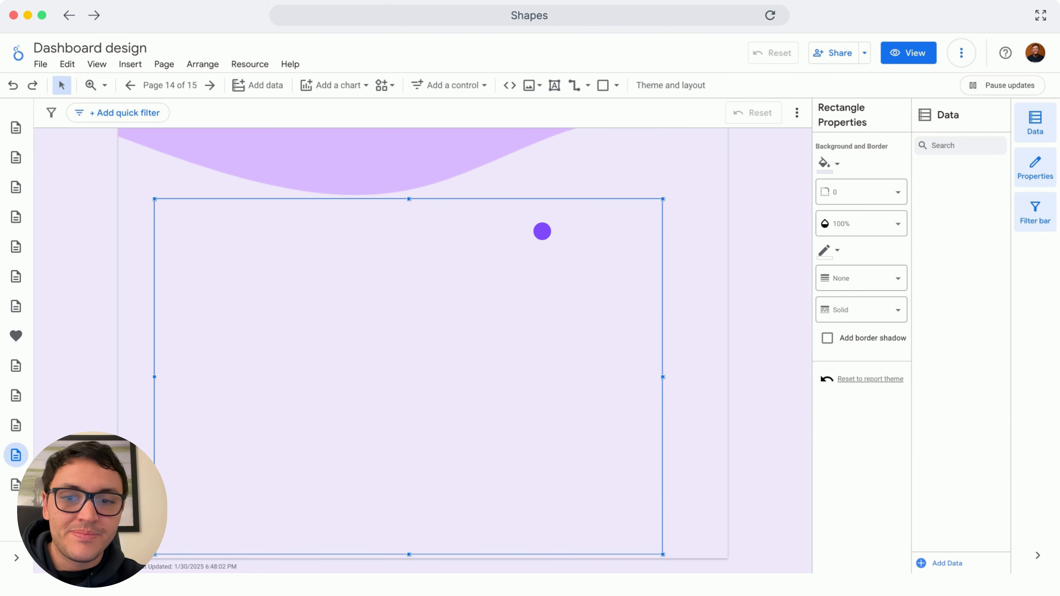
pyautogui.rightClick(542, 231)
pyautogui.moveTo(581, 432)
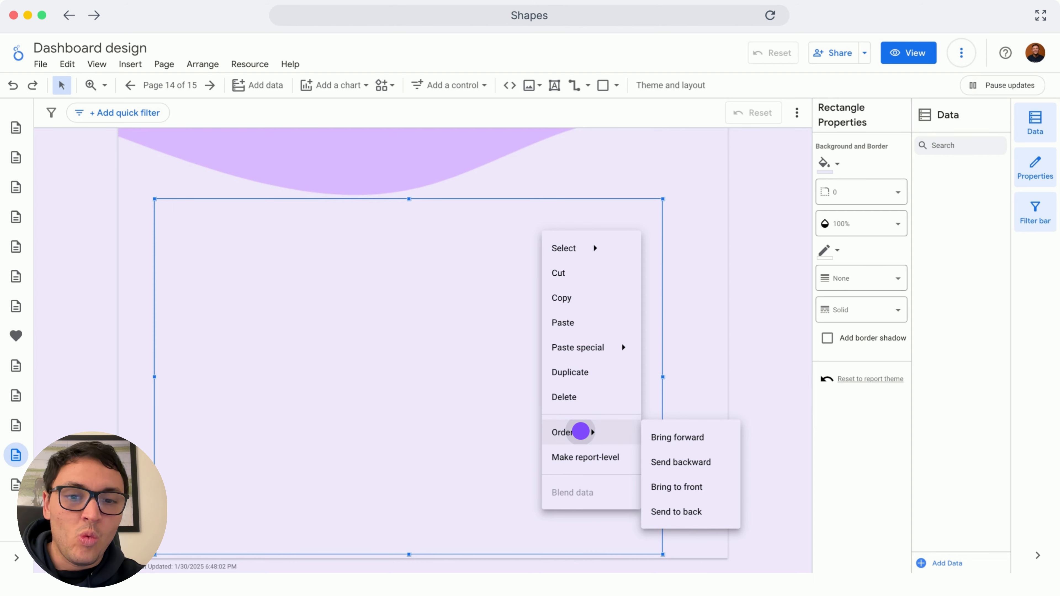
pyautogui.click(674, 512)
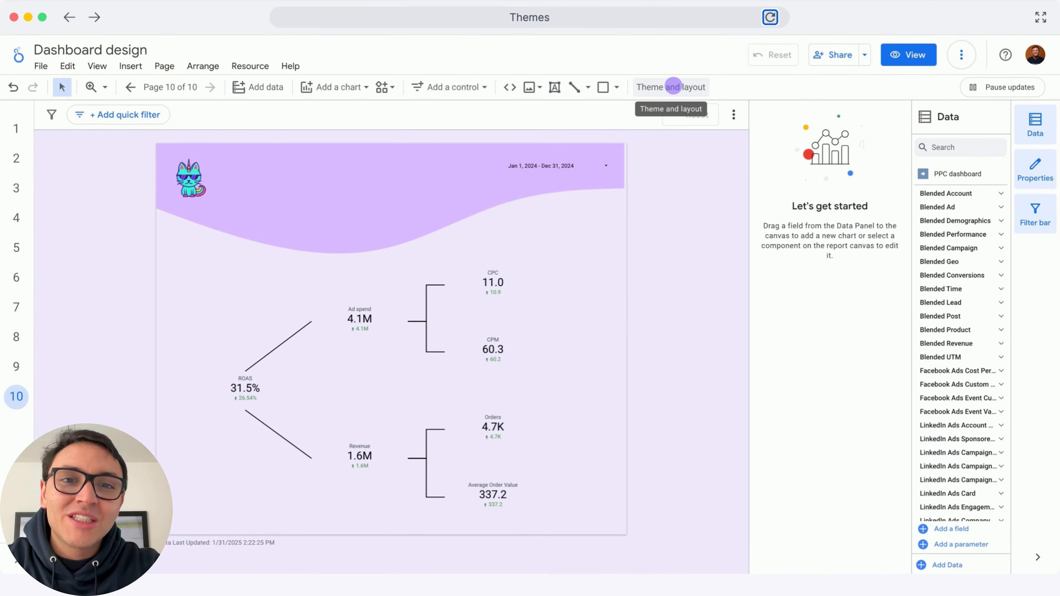
# Try the Default, Edge, Constellation and Groovy themes on the report, then reapply the Custom theme
pyautogui.click(673, 87)
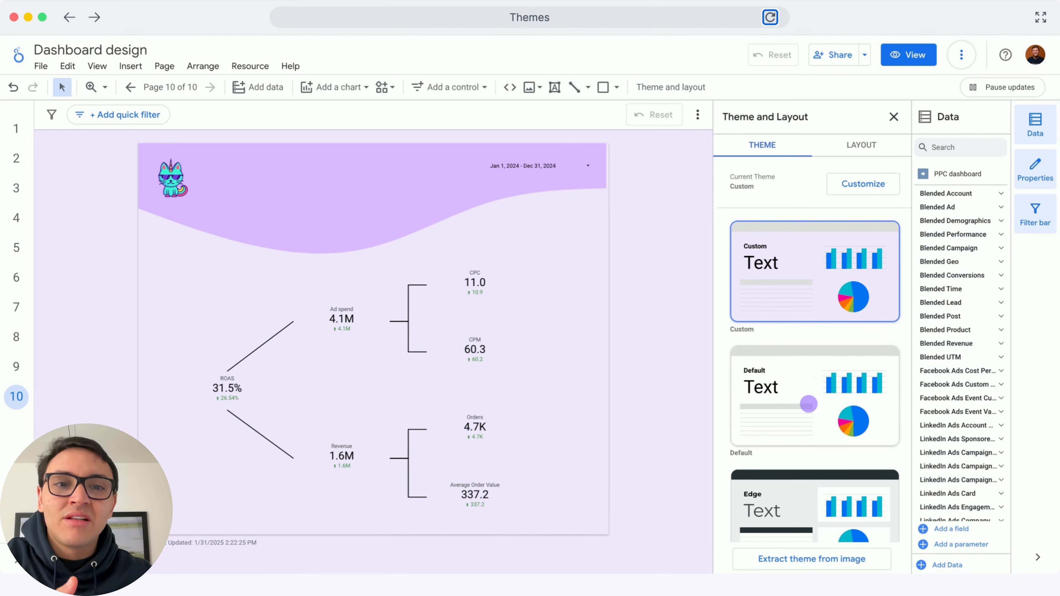
pyautogui.click(808, 404)
pyautogui.scroll(-2, 808, 403)
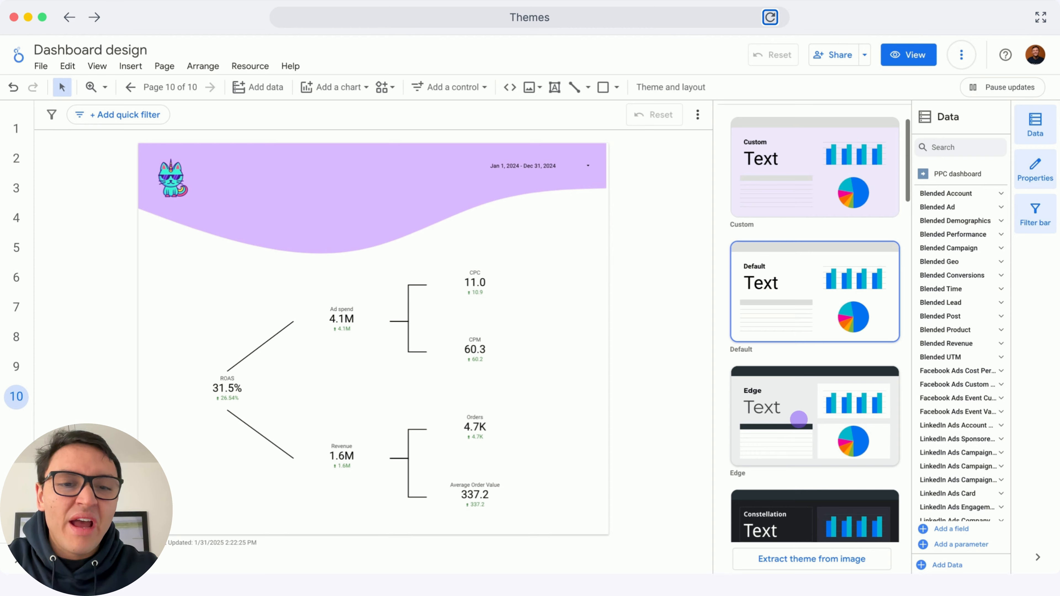
pyautogui.click(798, 419)
pyautogui.scroll(-2, 798, 419)
pyautogui.click(798, 419)
pyautogui.scroll(-3, 798, 419)
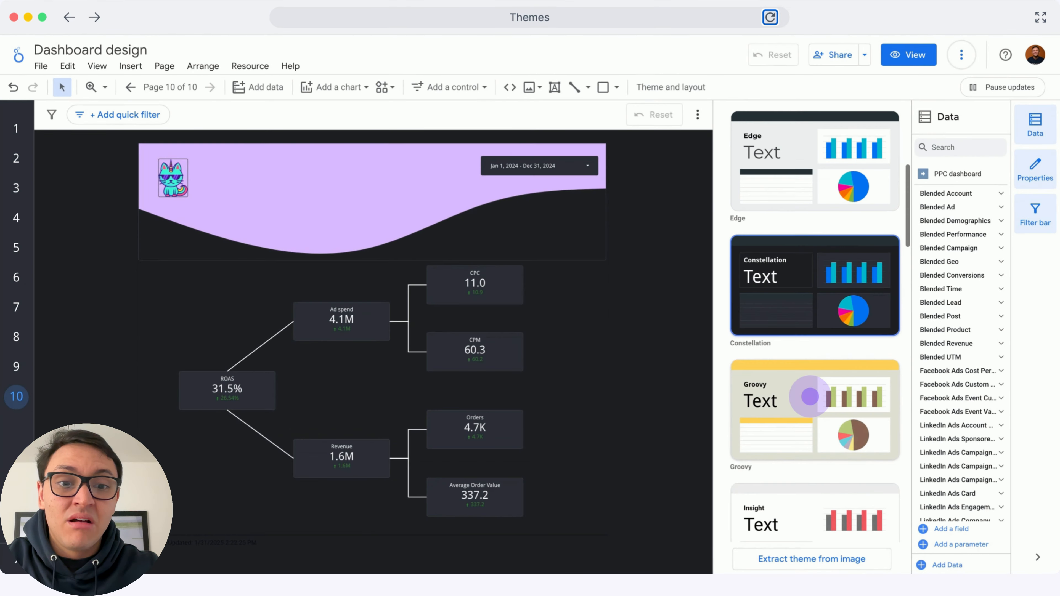
pyautogui.click(811, 397)
pyautogui.scroll(7, 810, 398)
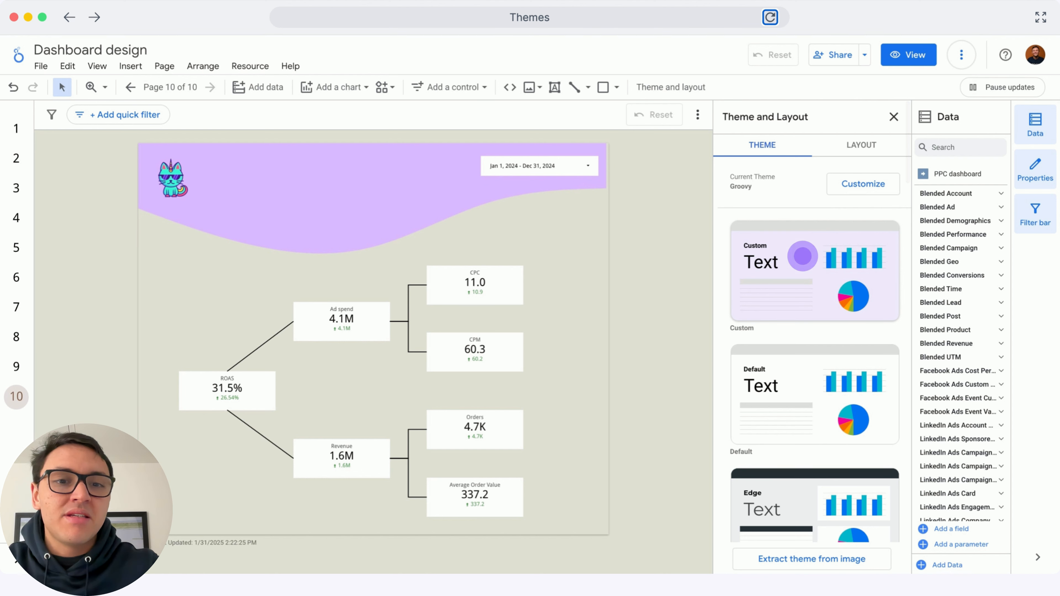
pyautogui.click(802, 256)
# Customize the theme, setting the report background to a dark purple colour
pyautogui.click(851, 183)
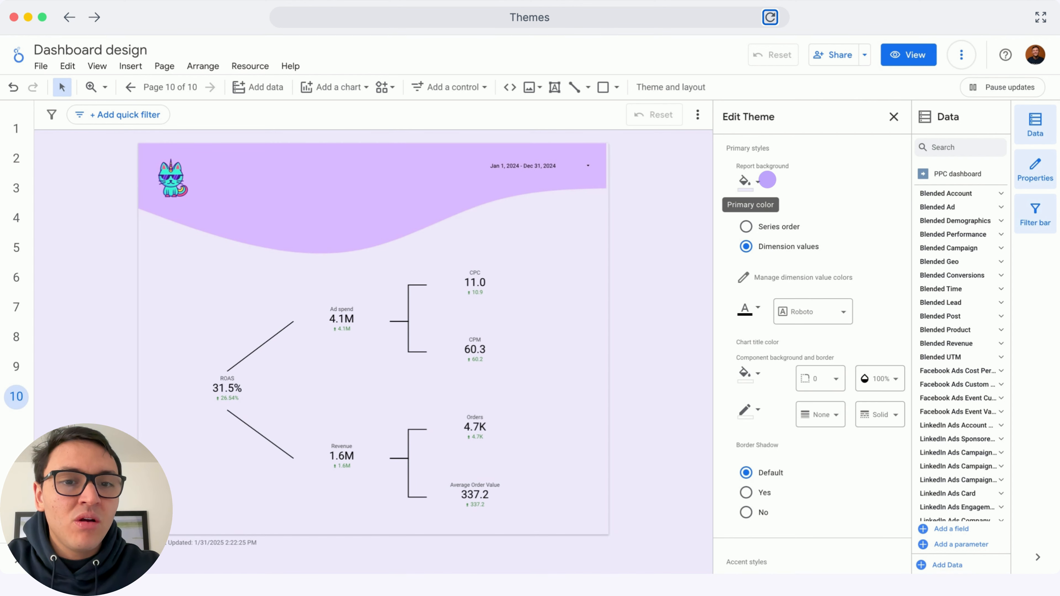
pyautogui.click(745, 180)
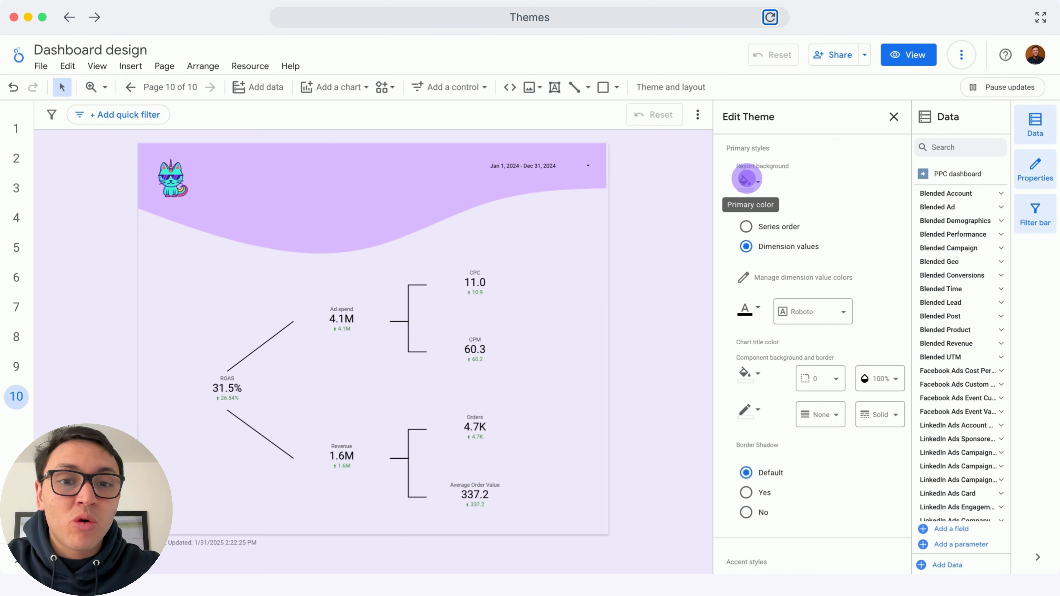
pyautogui.click(747, 178)
pyautogui.click(815, 326)
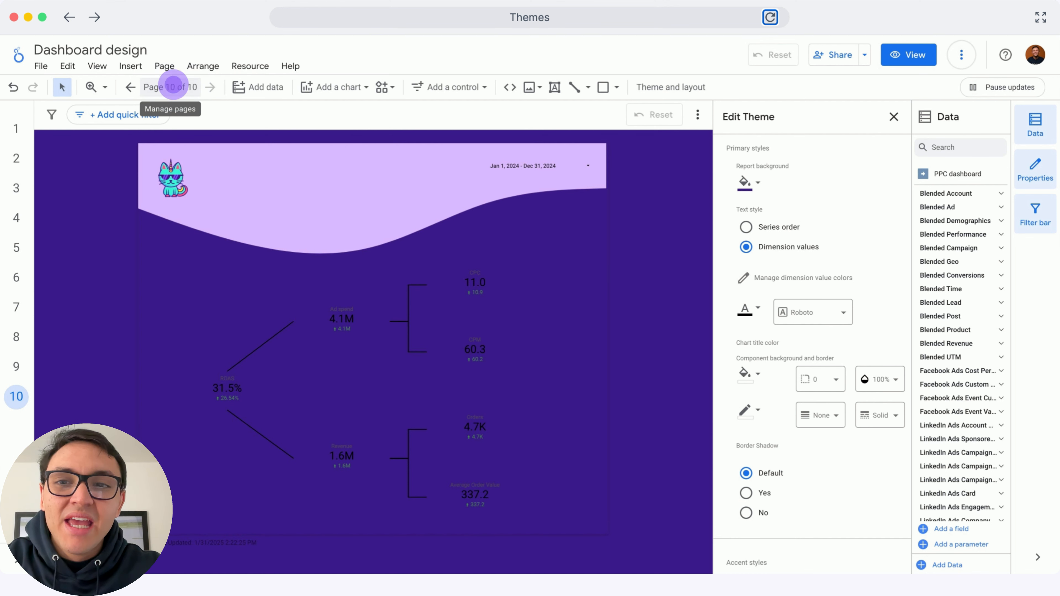
# Open the Channel analysis page to inspect the new background, then return to the Copy of Shapes page
pyautogui.click(173, 87)
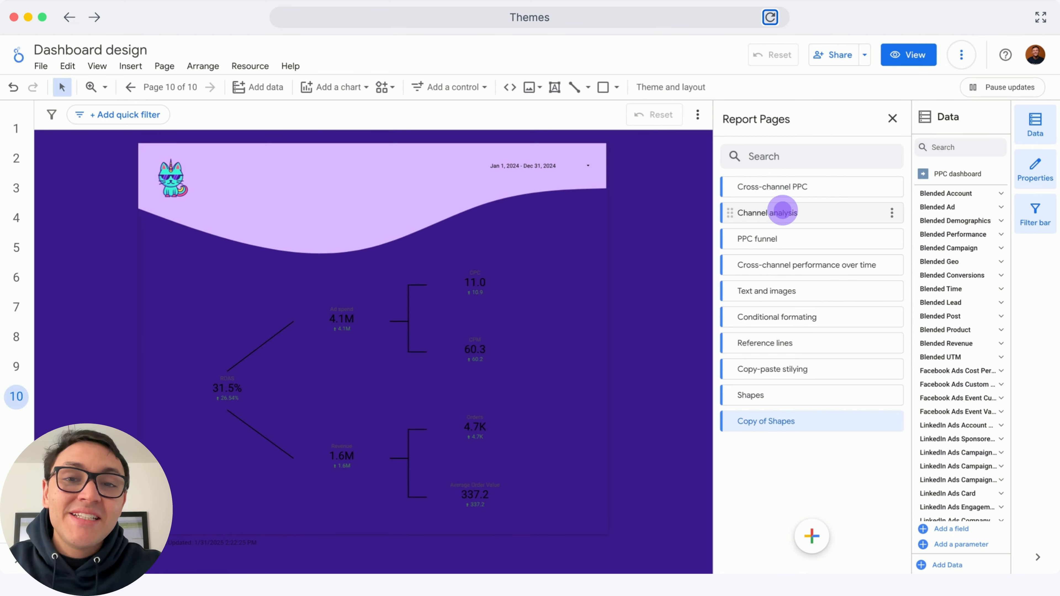
pyautogui.click(782, 212)
pyautogui.click(169, 87)
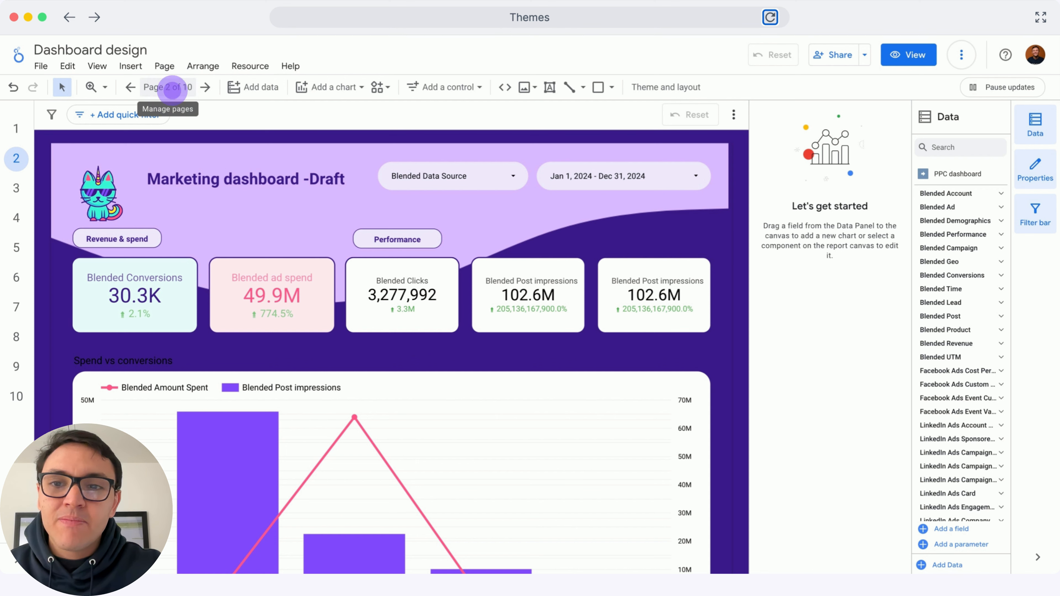
pyautogui.click(169, 88)
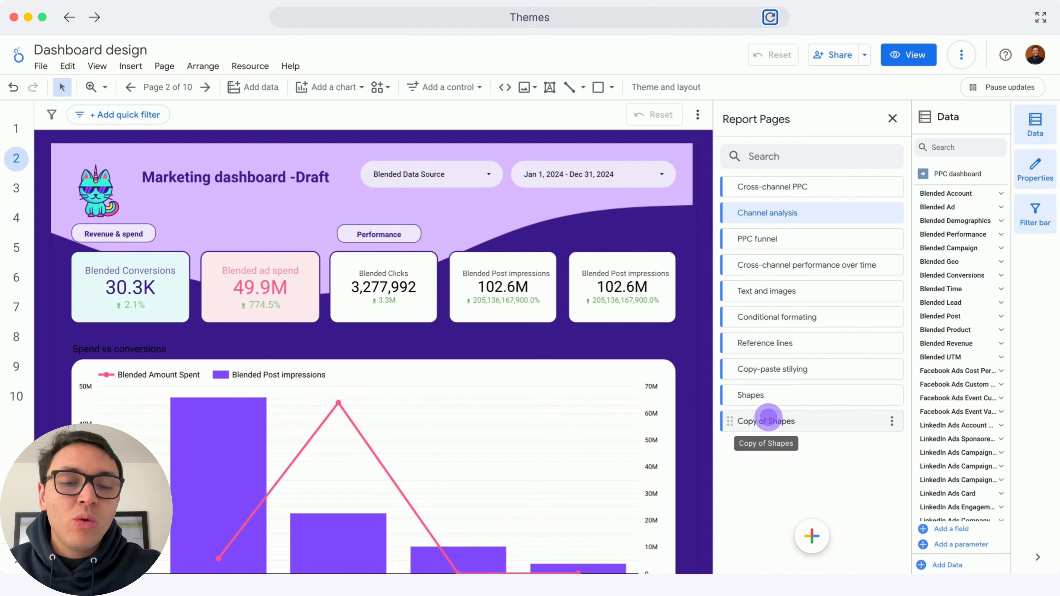
pyautogui.click(767, 418)
pyautogui.click(890, 119)
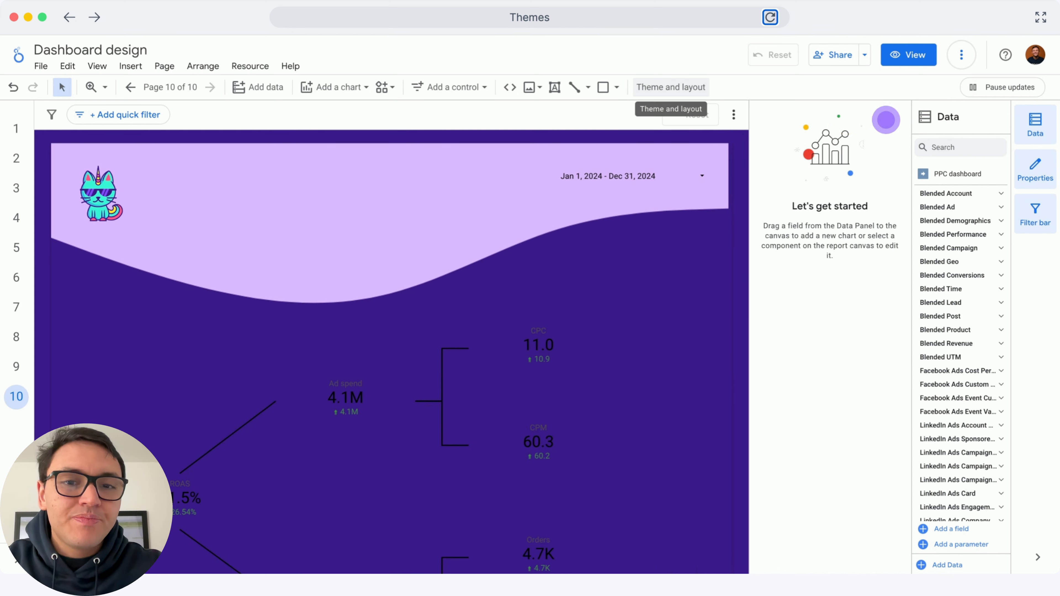
# Customize the theme again, setting the report background to the light lavender custom colour
pyautogui.click(679, 88)
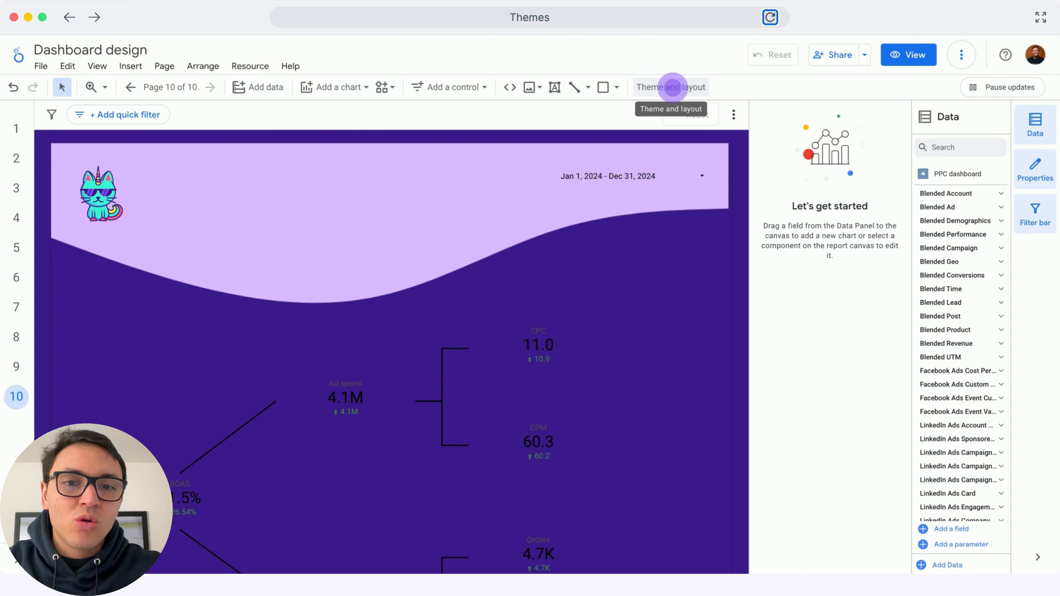
pyautogui.click(673, 88)
pyautogui.click(859, 185)
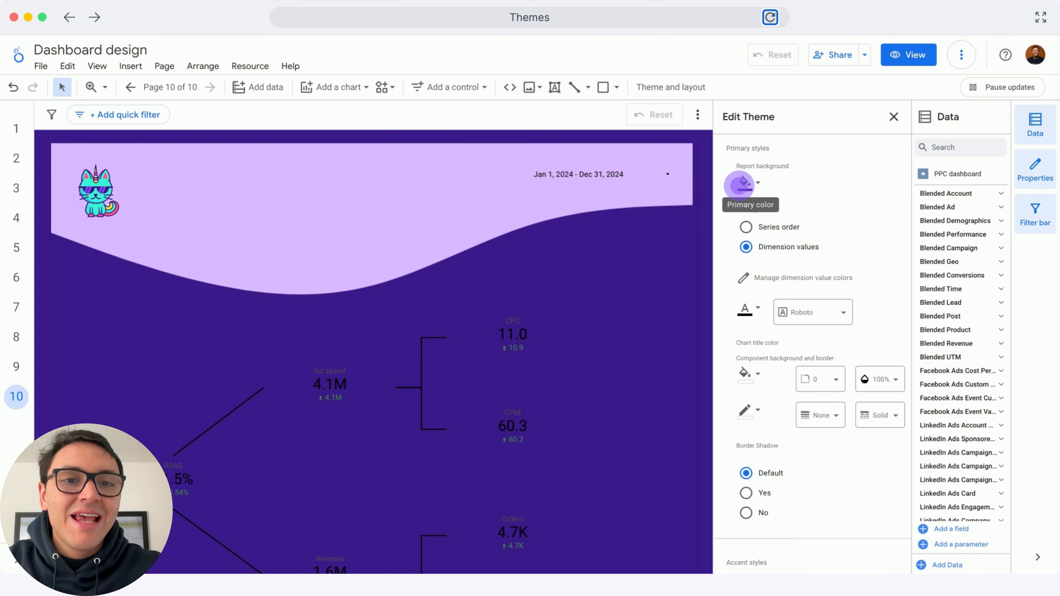
pyautogui.click(739, 184)
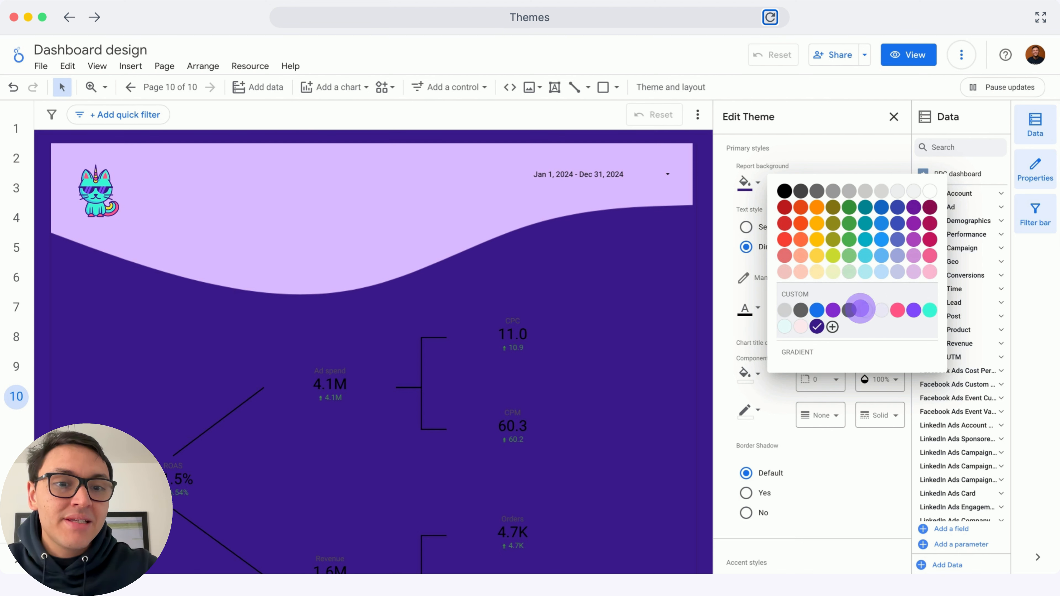
pyautogui.click(859, 309)
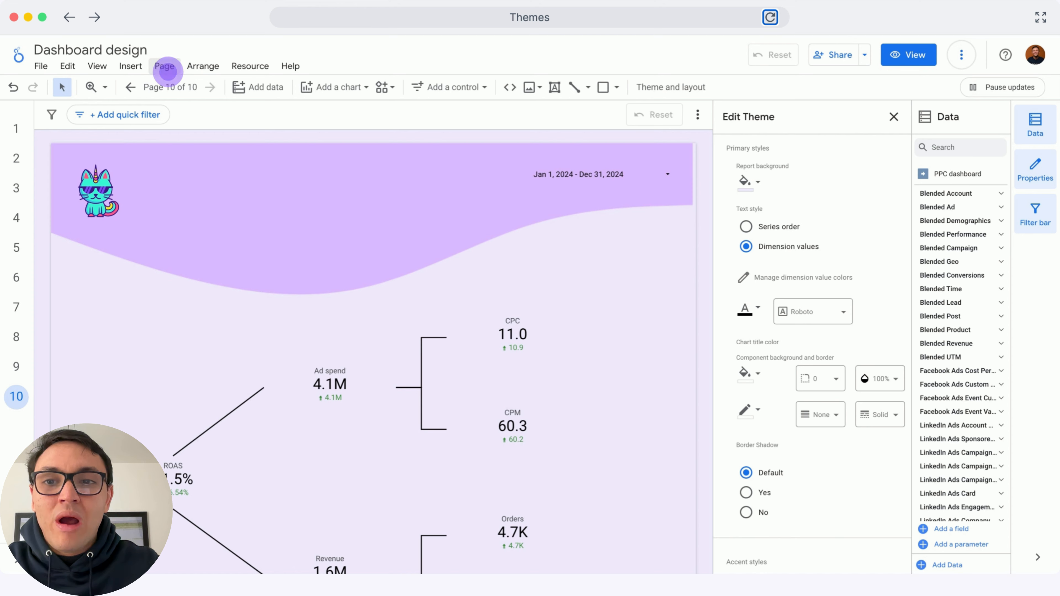
# Open the current page settings and set this page's background to white
pyautogui.click(166, 67)
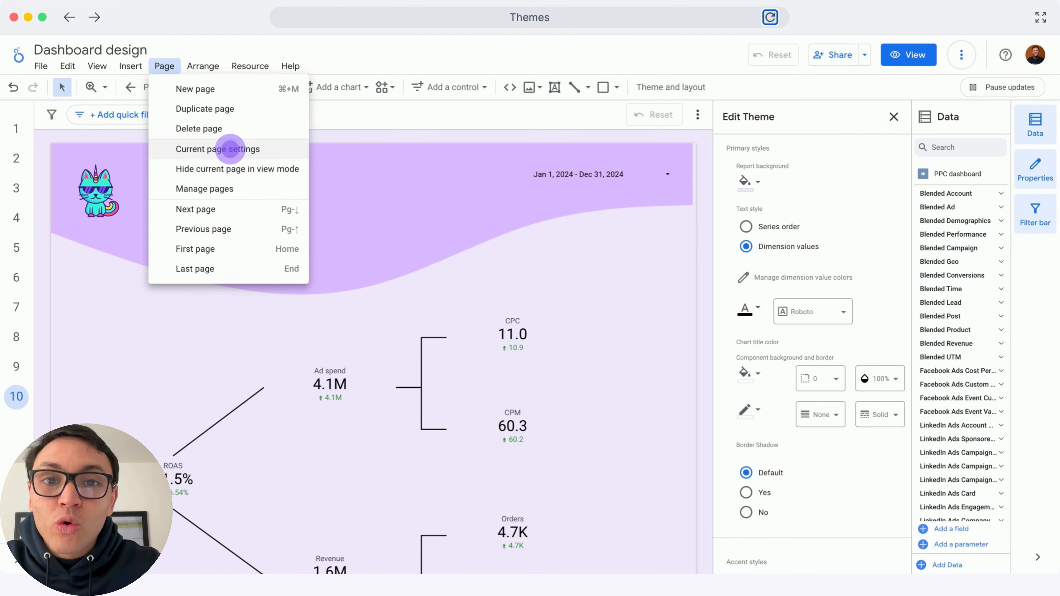
pyautogui.click(229, 150)
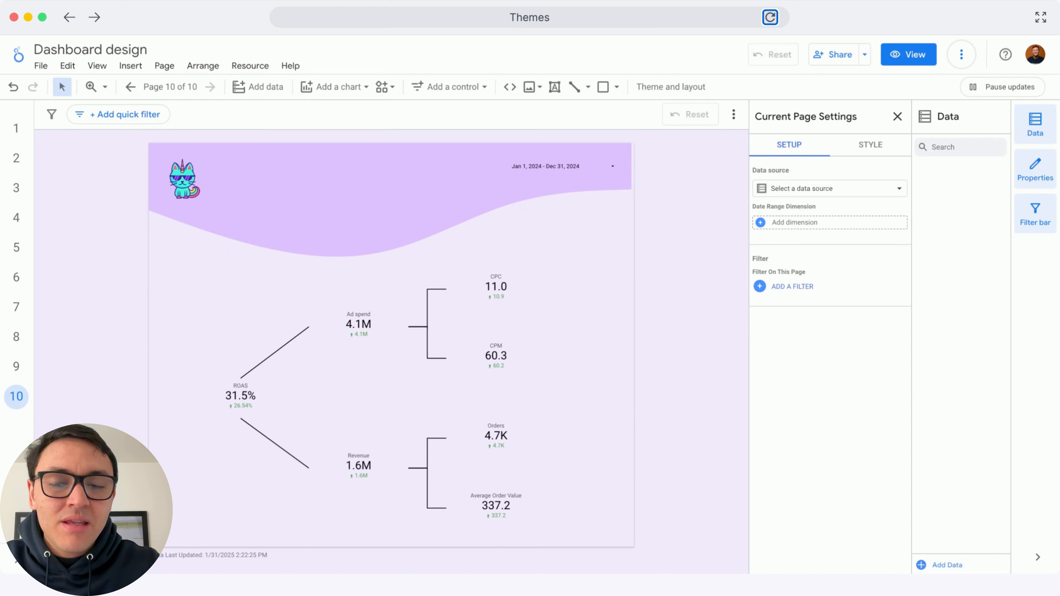
pyautogui.click(864, 150)
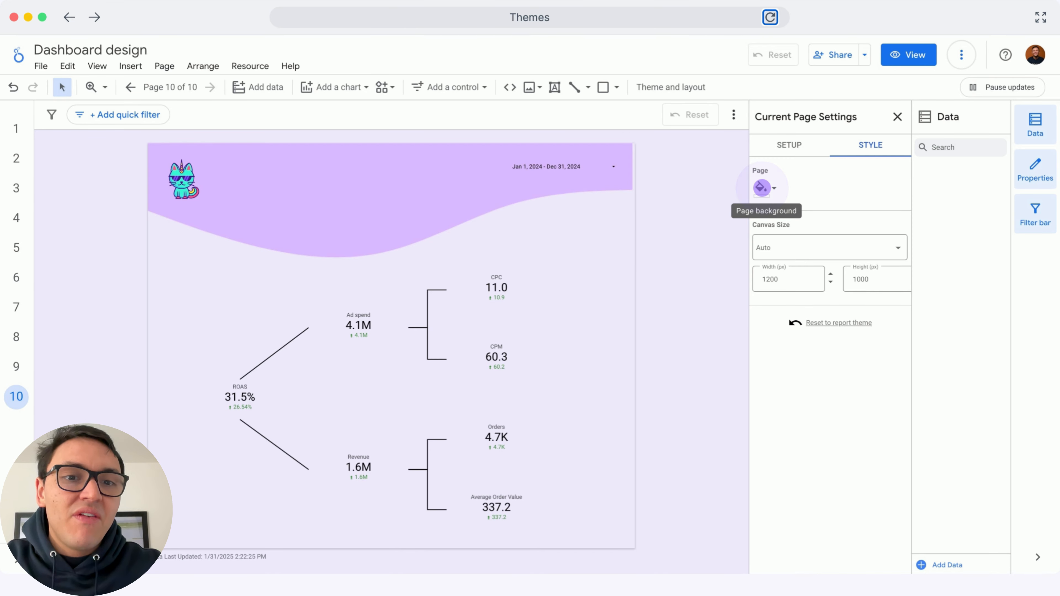
pyautogui.click(761, 188)
pyautogui.click(943, 225)
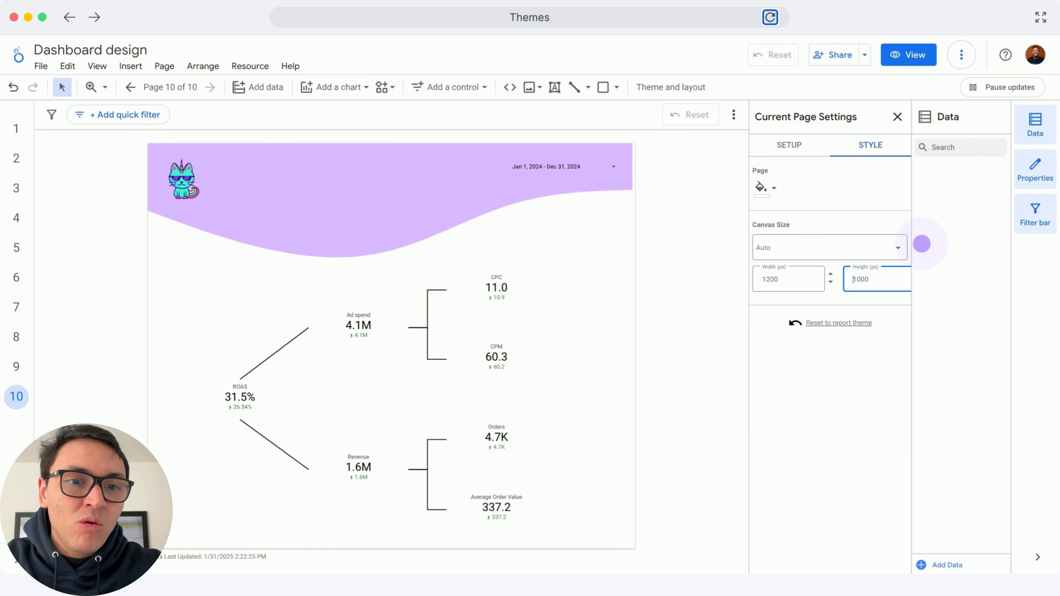
# Set the page's canvas height to 1100 px
pyautogui.click(877, 280)
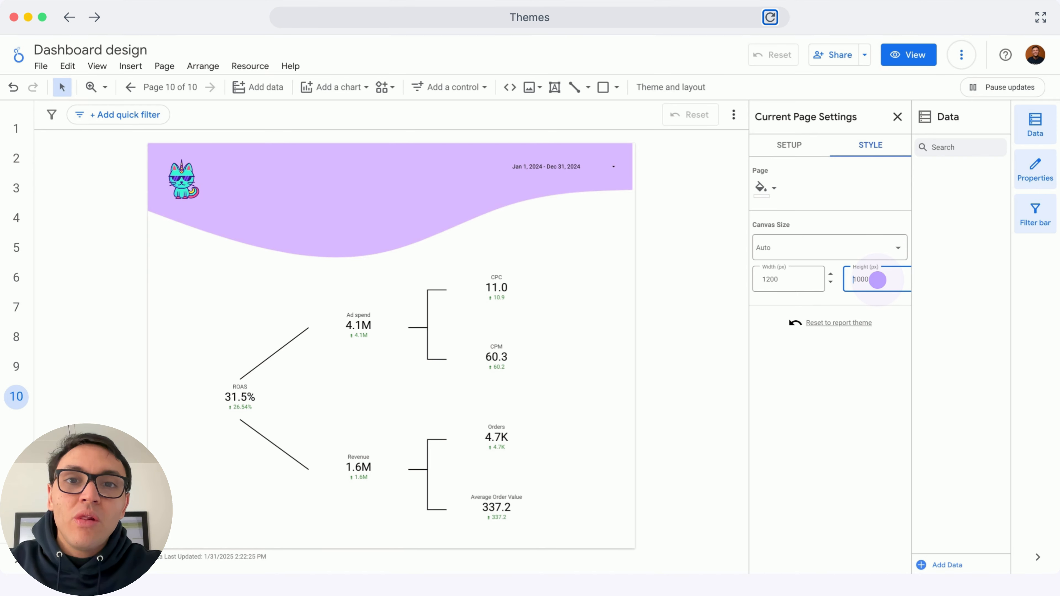
pyautogui.click(877, 279)
pyautogui.click(878, 280)
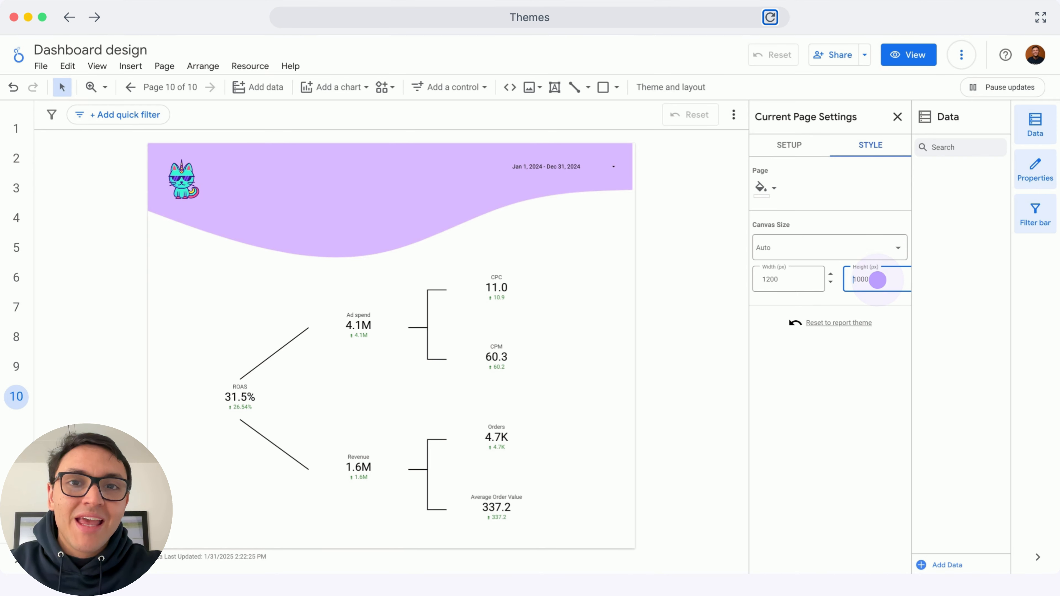
pyautogui.click(878, 279)
pyautogui.click(878, 279)
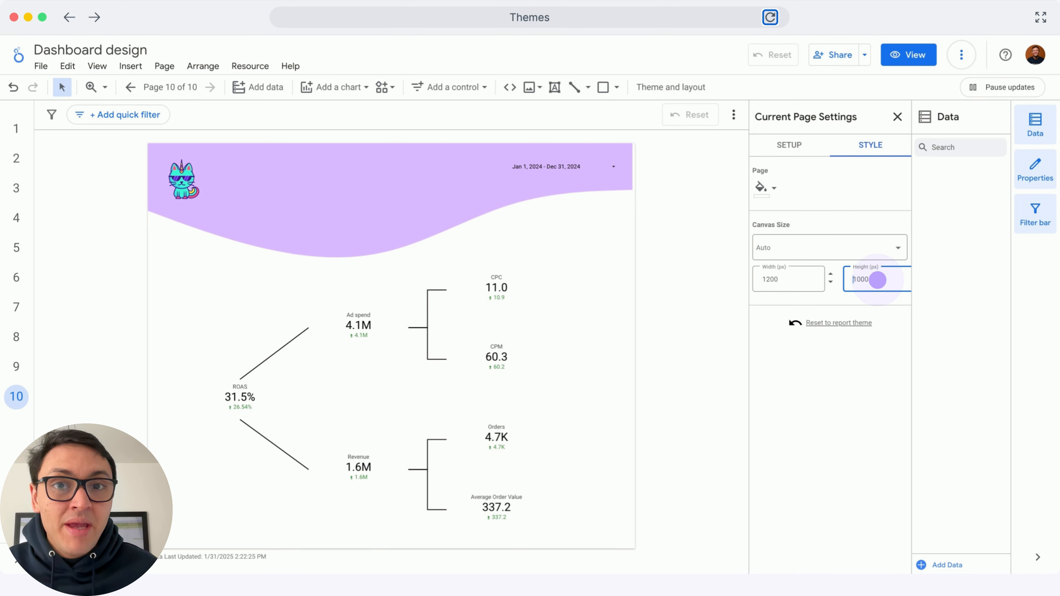
pyautogui.click(877, 279)
pyautogui.click(878, 280)
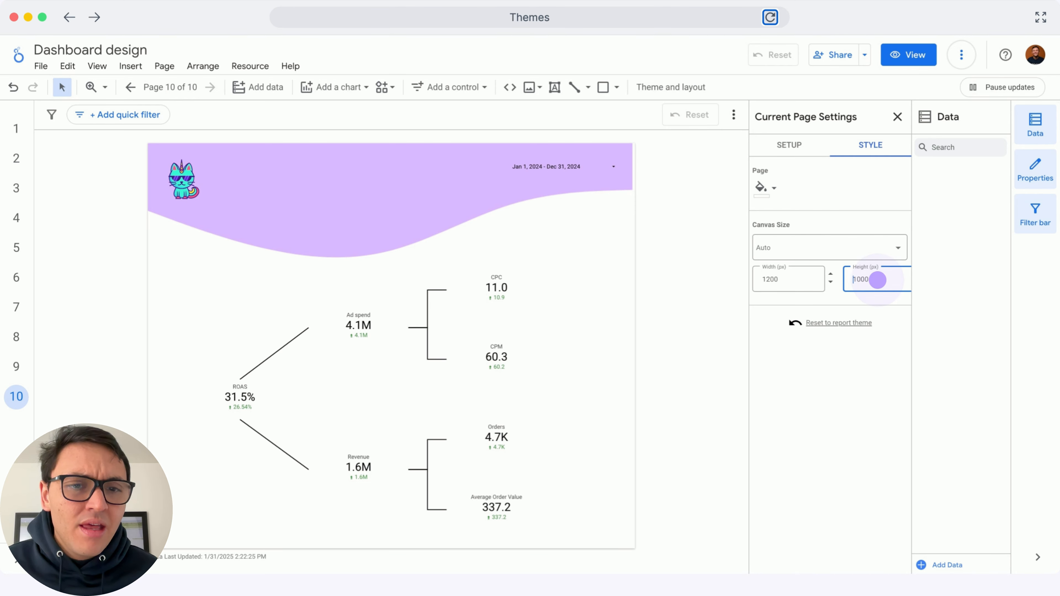
pyautogui.click(877, 280)
pyautogui.click(877, 279)
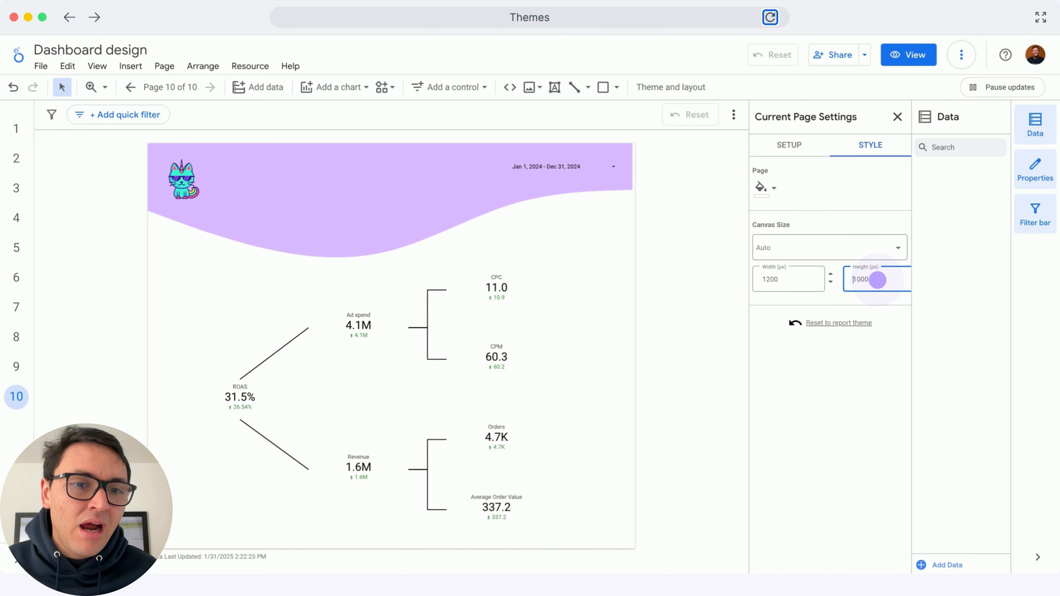
pyautogui.click(877, 280)
pyautogui.doubleClick(878, 279)
pyautogui.write('1100')
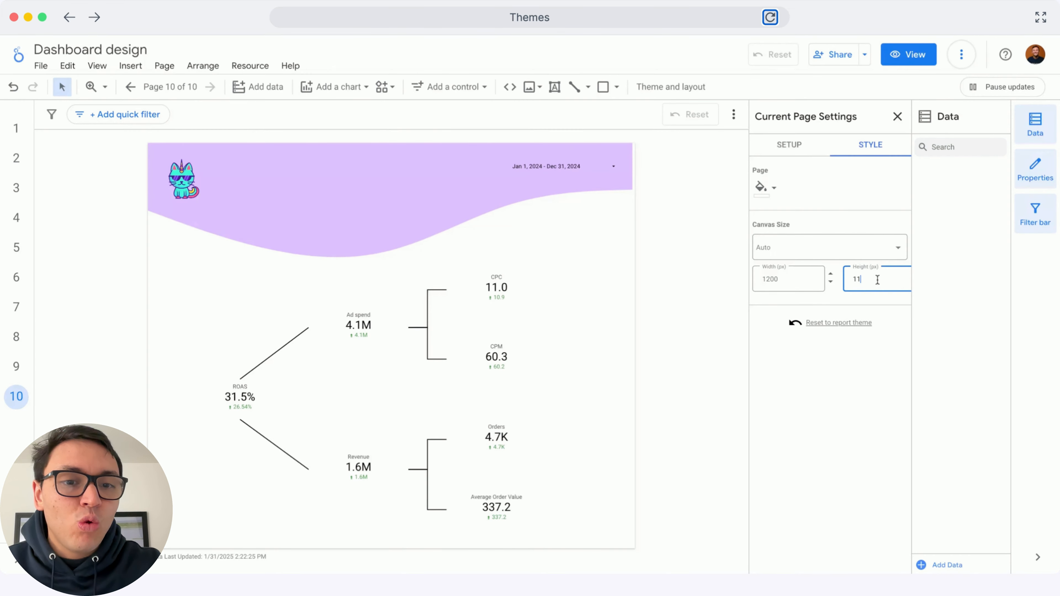
pyautogui.press('Return')
pyautogui.scroll(-1, 570, 400)
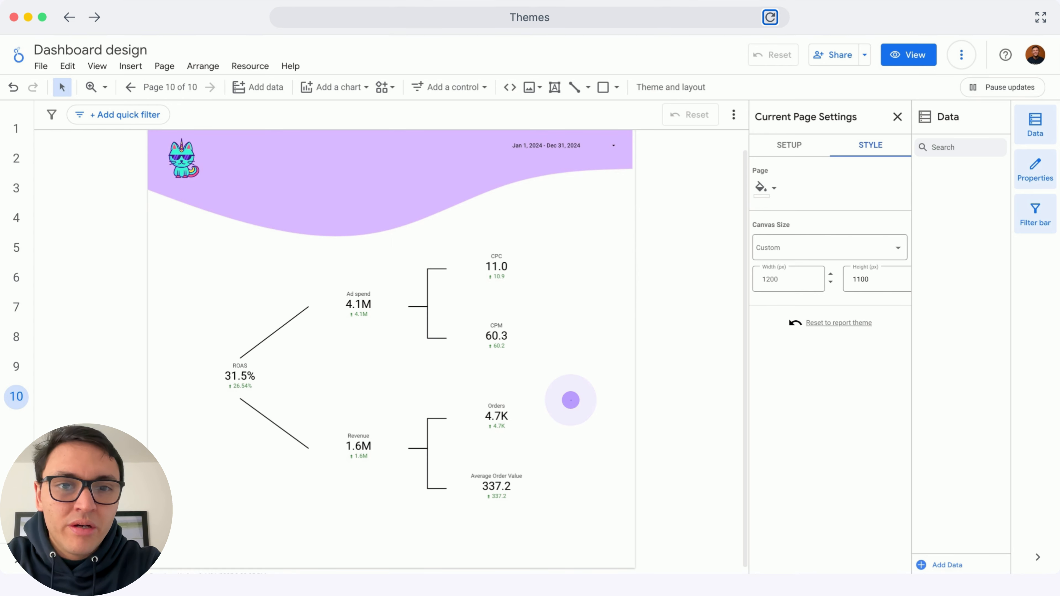
# In the theme customization, set the component background to light lavender and the border radius to 25
pyautogui.click(570, 399)
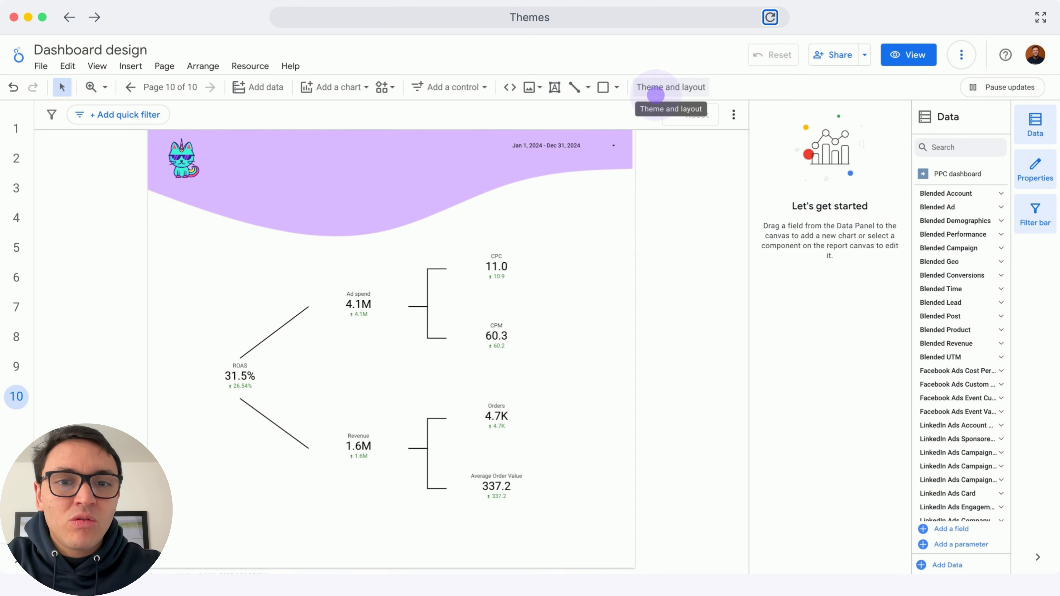
pyautogui.click(656, 88)
pyautogui.click(851, 186)
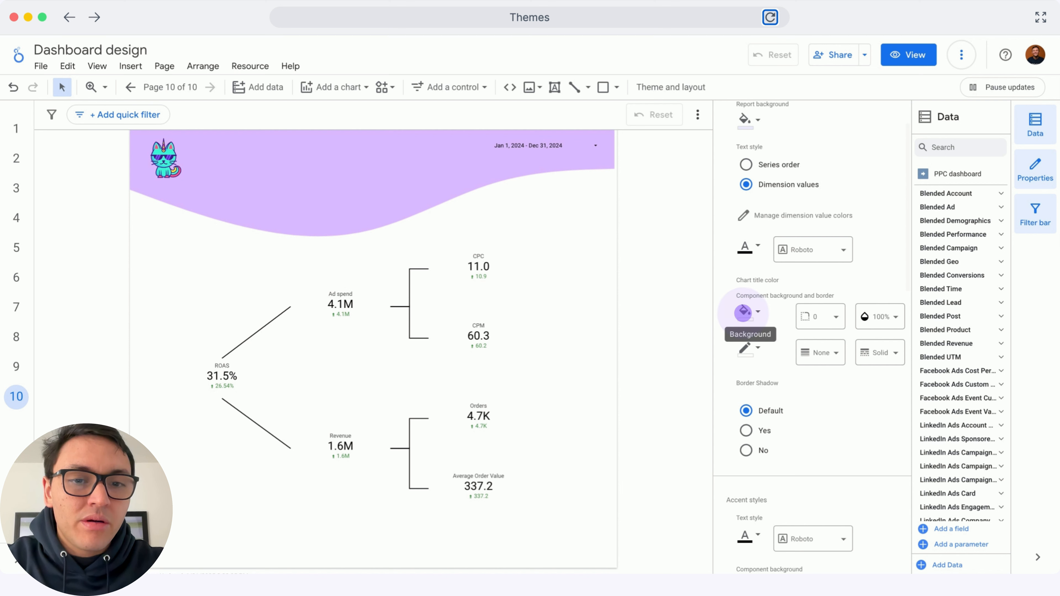
pyautogui.click(743, 312)
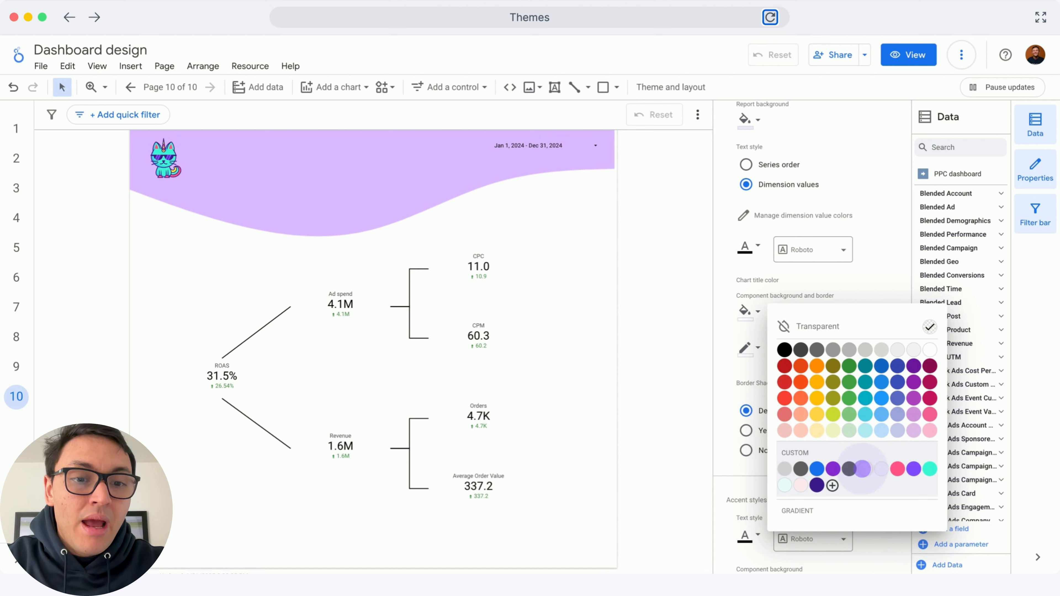
pyautogui.click(863, 468)
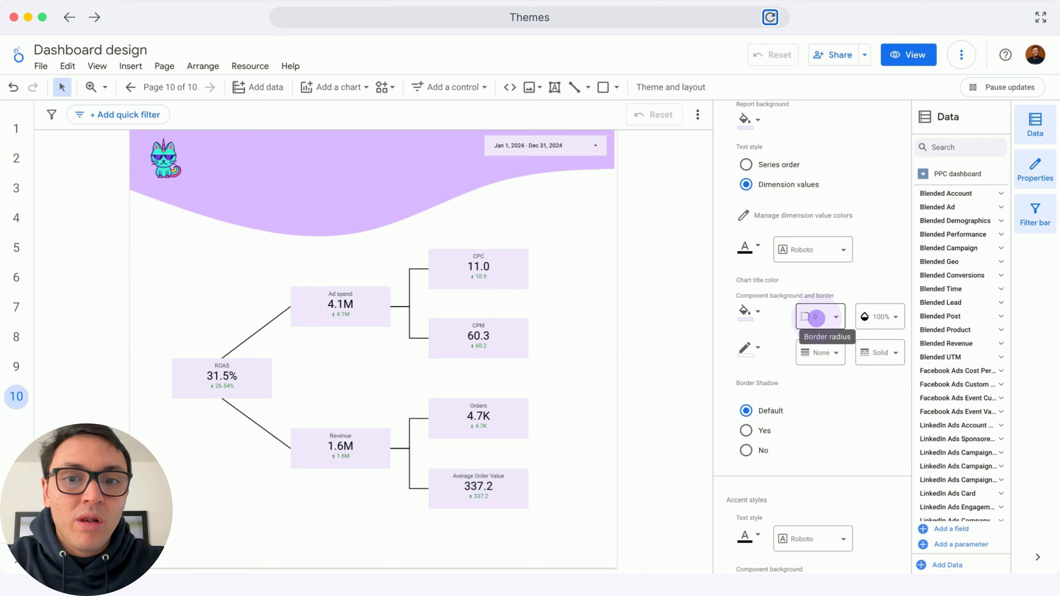
pyautogui.click(816, 317)
pyautogui.scroll(-3, 830, 413)
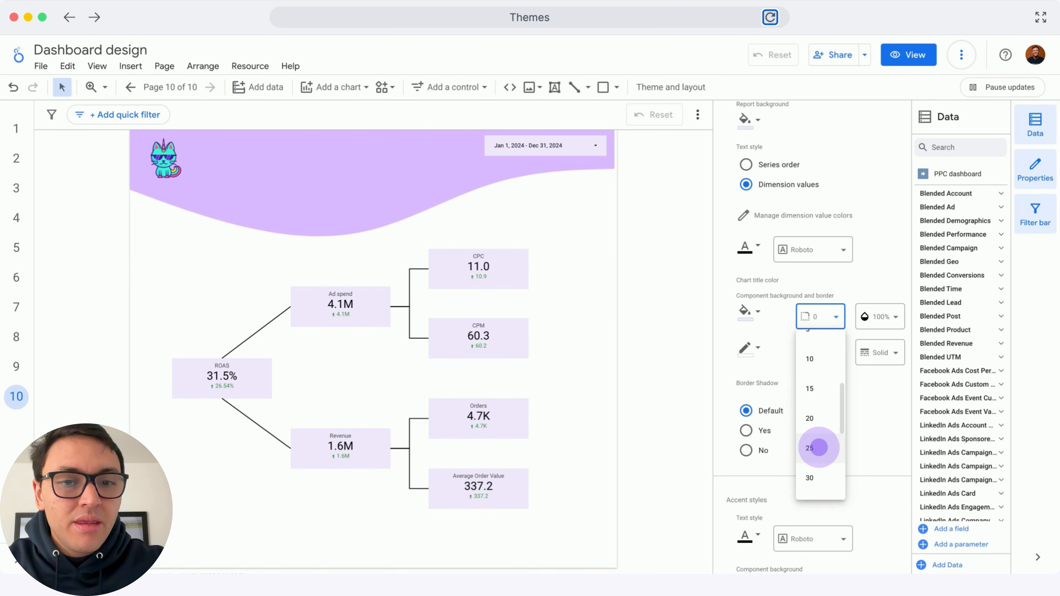
pyautogui.click(816, 446)
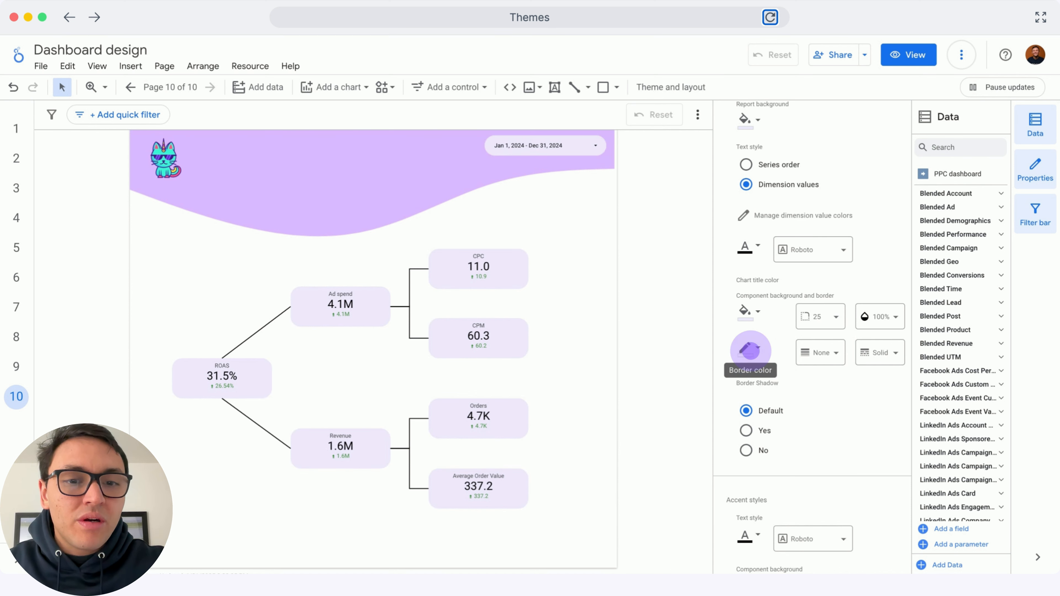
# Give theme components a dark purple border colour and choose a border weight
pyautogui.click(750, 350)
pyautogui.click(816, 521)
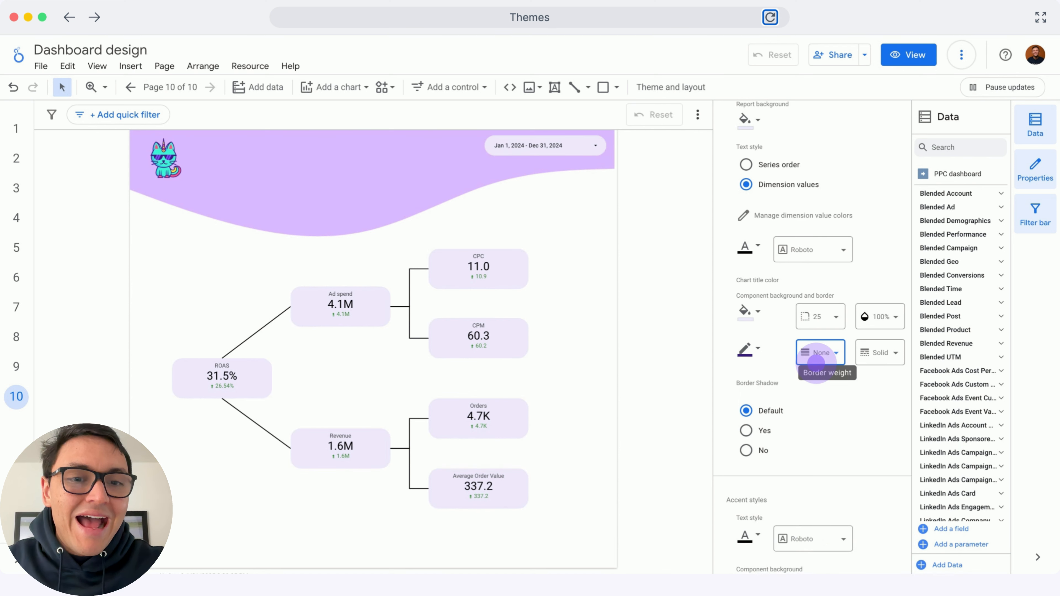
pyautogui.click(817, 352)
pyautogui.click(816, 413)
pyautogui.scroll(-5, 820, 409)
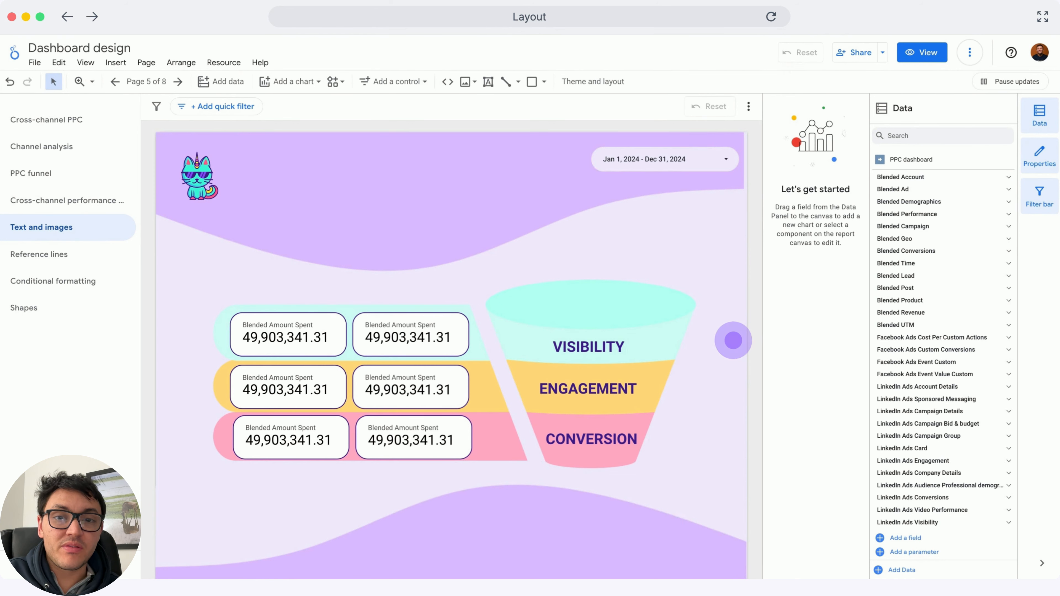
# Review the report's layout settings and preview the page in view mode before returning to editing
pyautogui.click(613, 89)
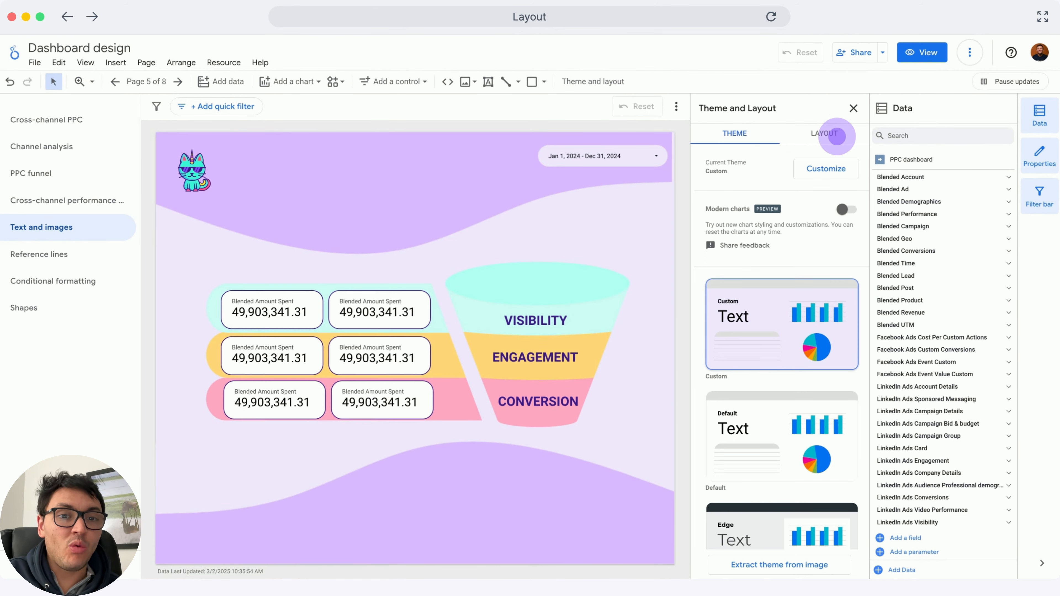
pyautogui.click(828, 134)
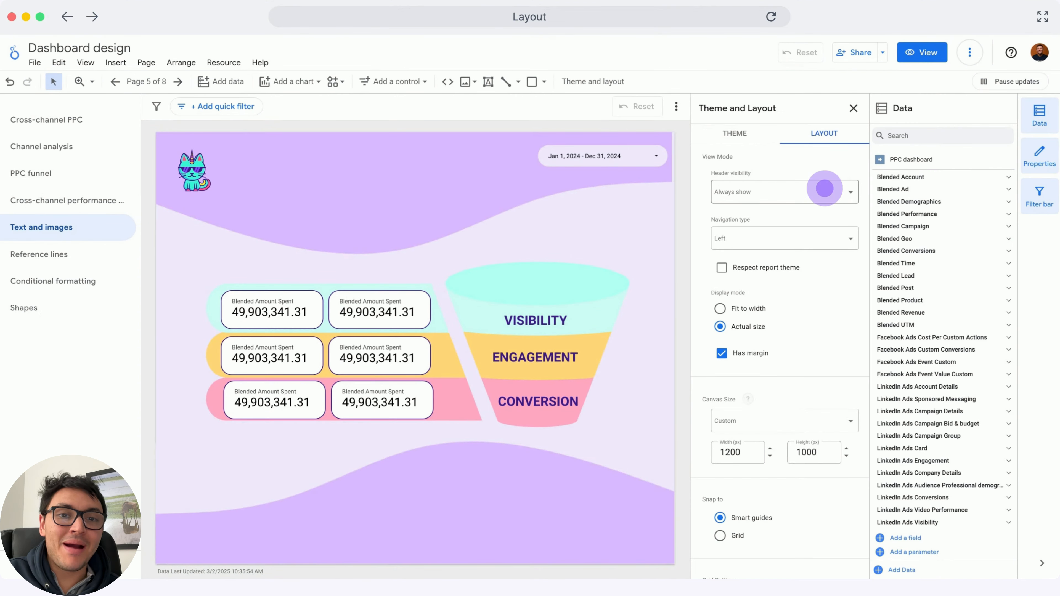
pyautogui.click(824, 189)
pyautogui.click(921, 53)
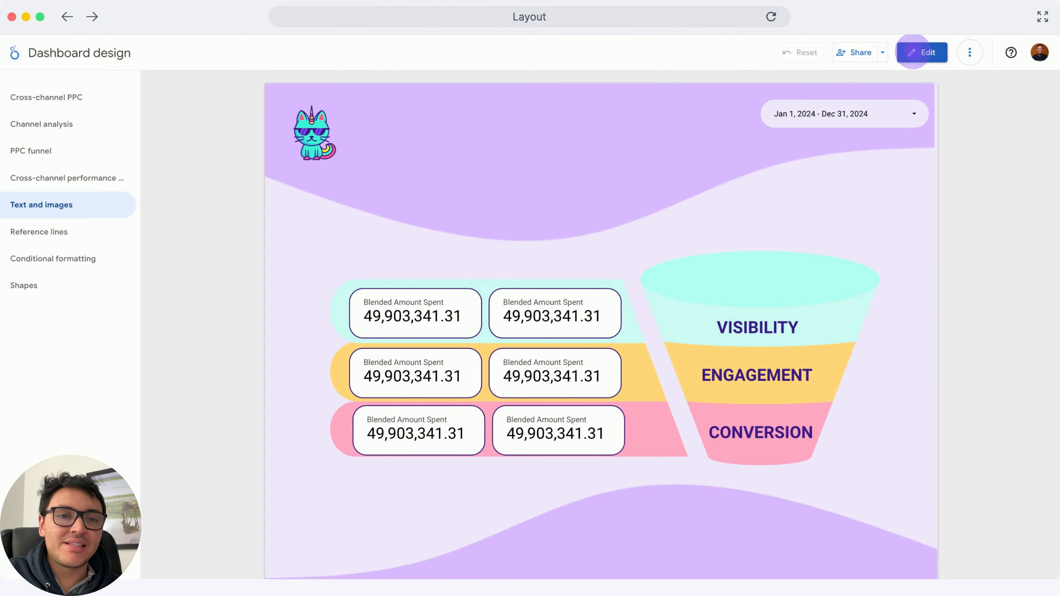
pyautogui.click(914, 52)
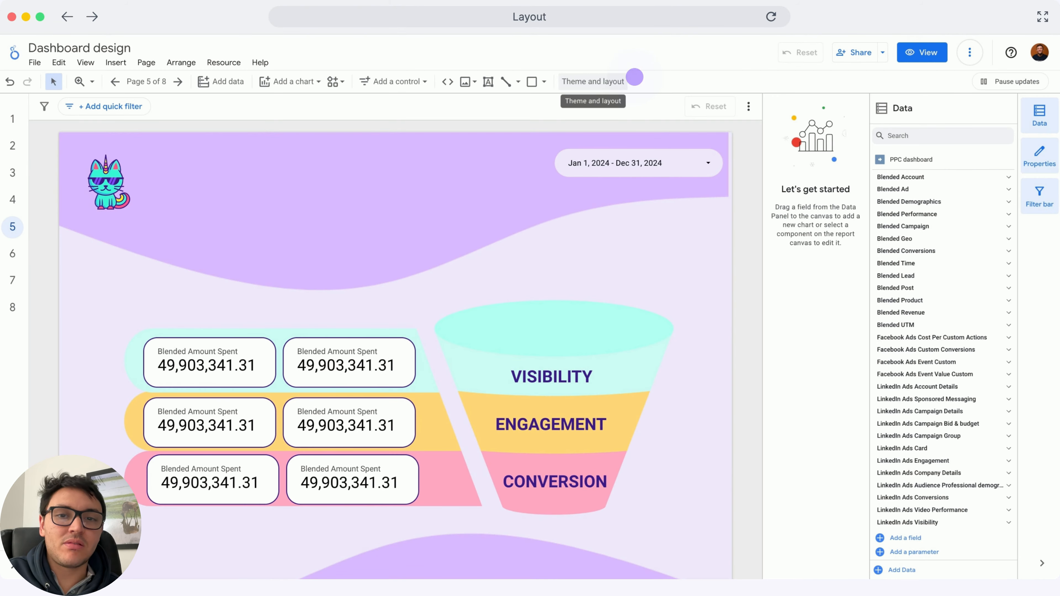
# Set the header visibility to Initially hidden and preview the report in view mode
pyautogui.click(606, 80)
pyautogui.click(821, 133)
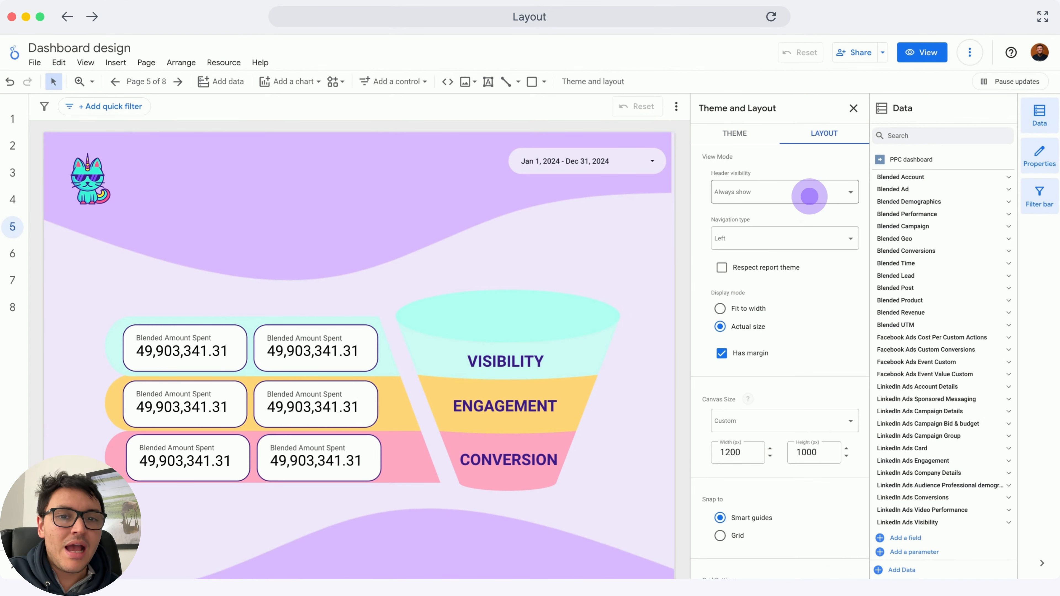
pyautogui.click(809, 196)
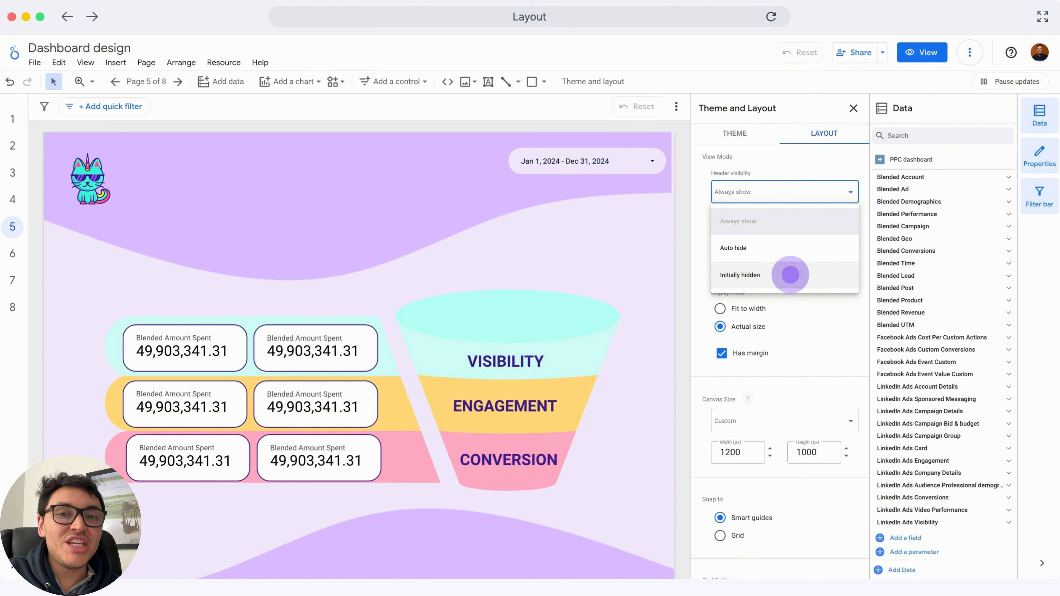
pyautogui.click(790, 274)
pyautogui.click(913, 52)
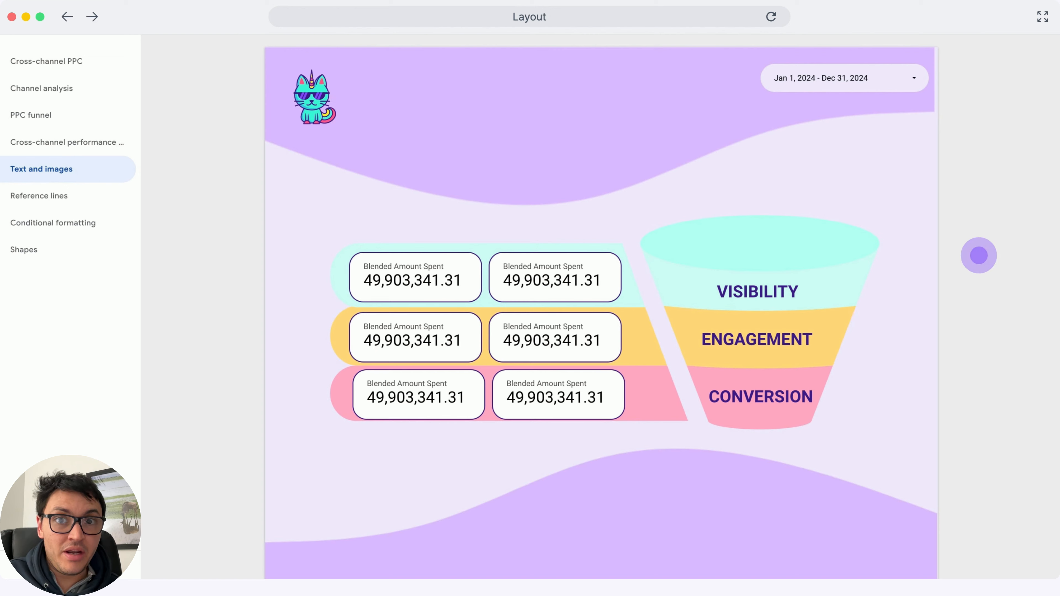
pyautogui.click(978, 255)
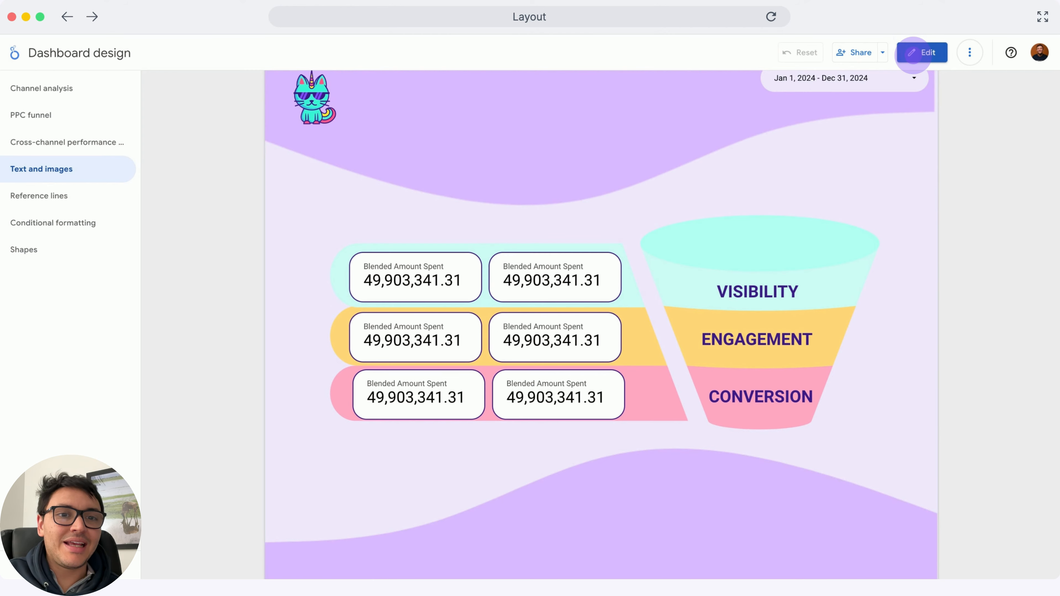
pyautogui.click(913, 54)
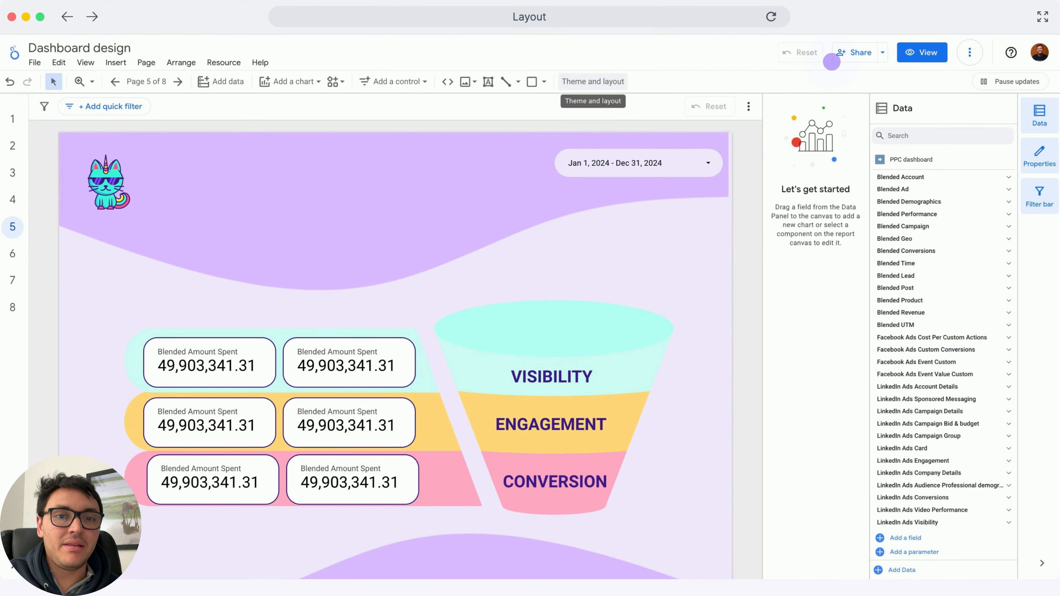
# Switch the report's navigation type to Tab and back to Left
pyautogui.click(606, 79)
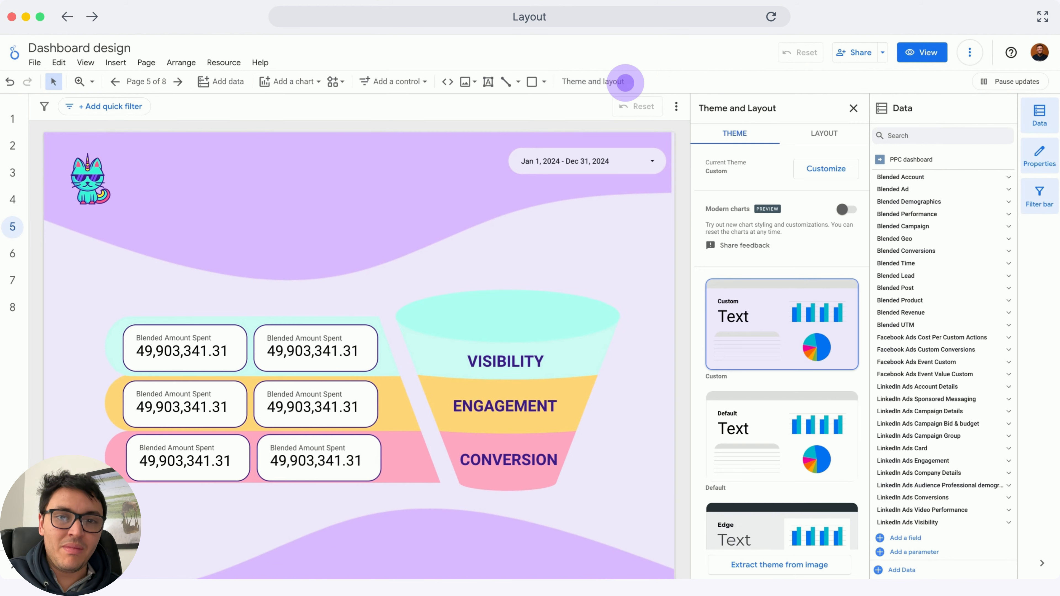
pyautogui.click(824, 135)
pyautogui.click(796, 232)
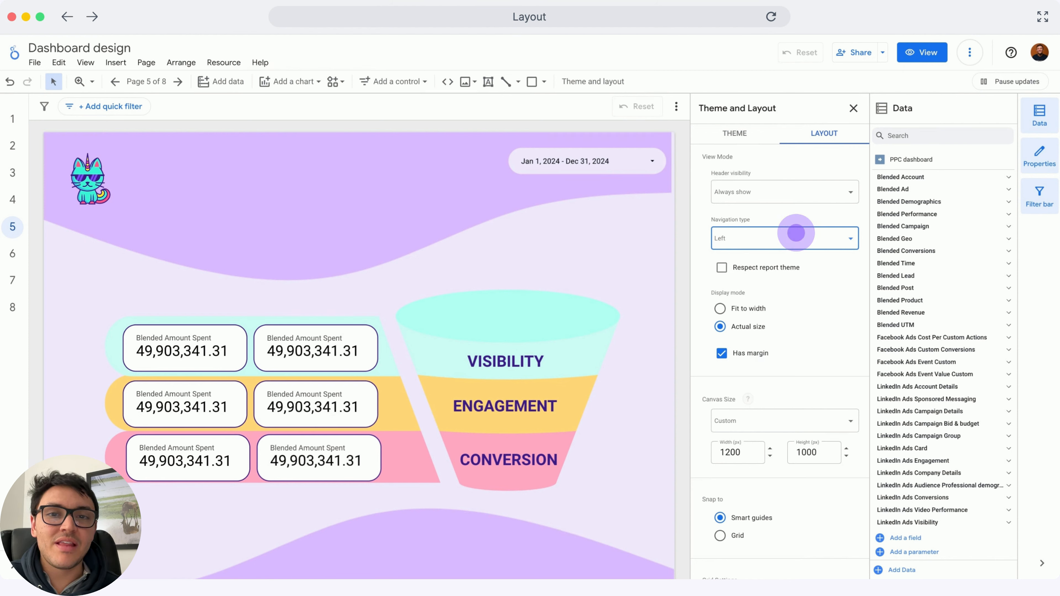
pyautogui.click(796, 238)
pyautogui.click(798, 289)
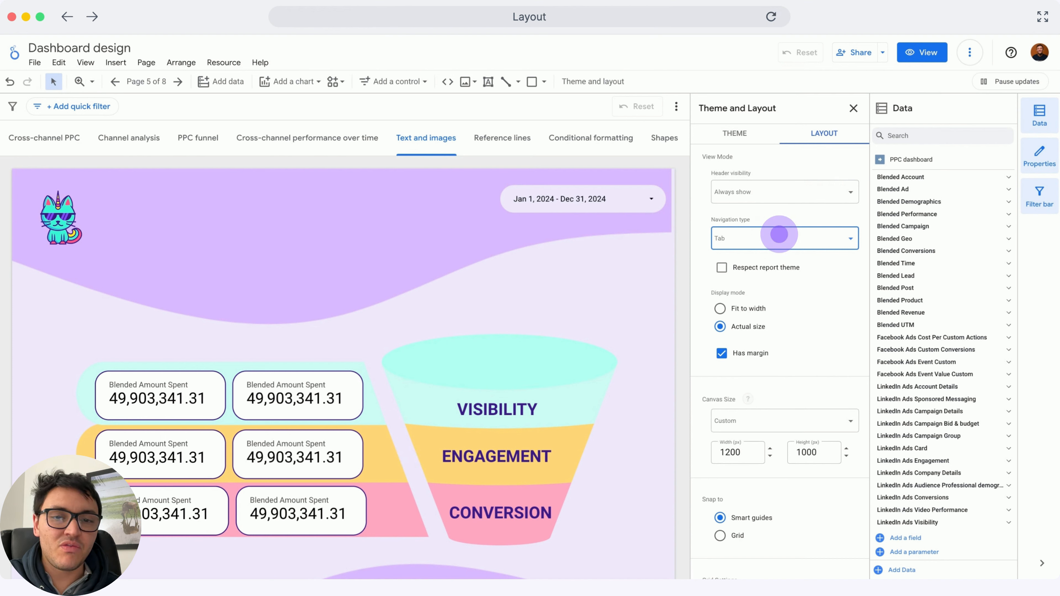
pyautogui.click(778, 235)
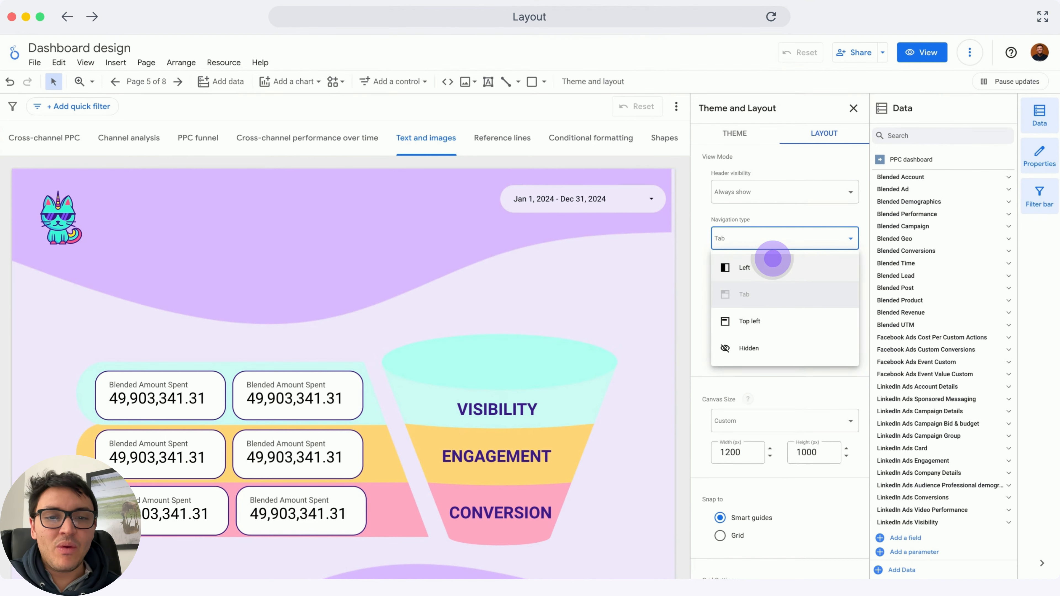
pyautogui.click(772, 258)
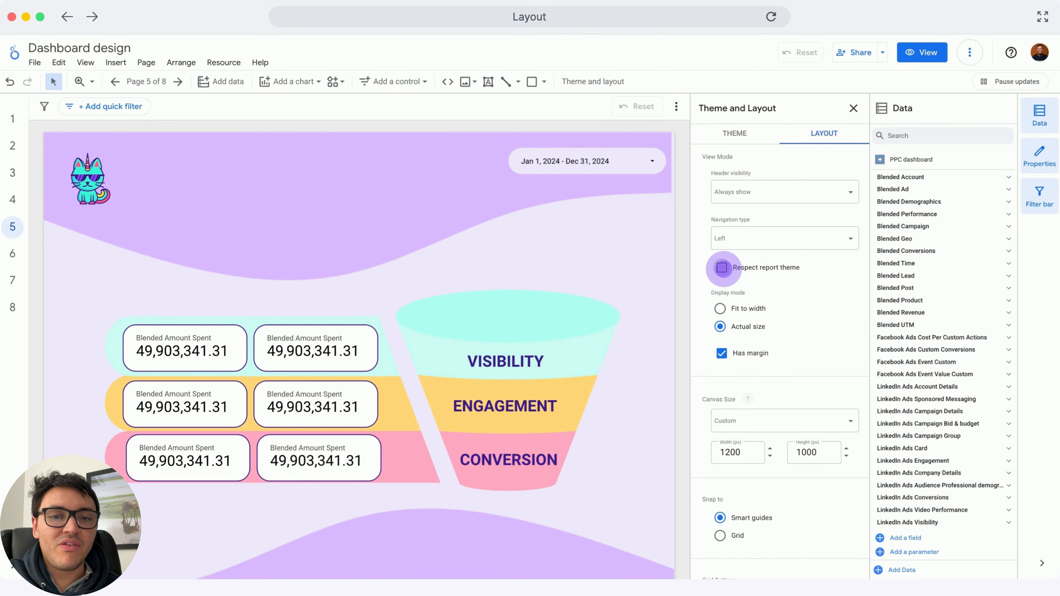
# Set the display options to respect the report theme, fit to width, and have no margin
pyautogui.click(722, 267)
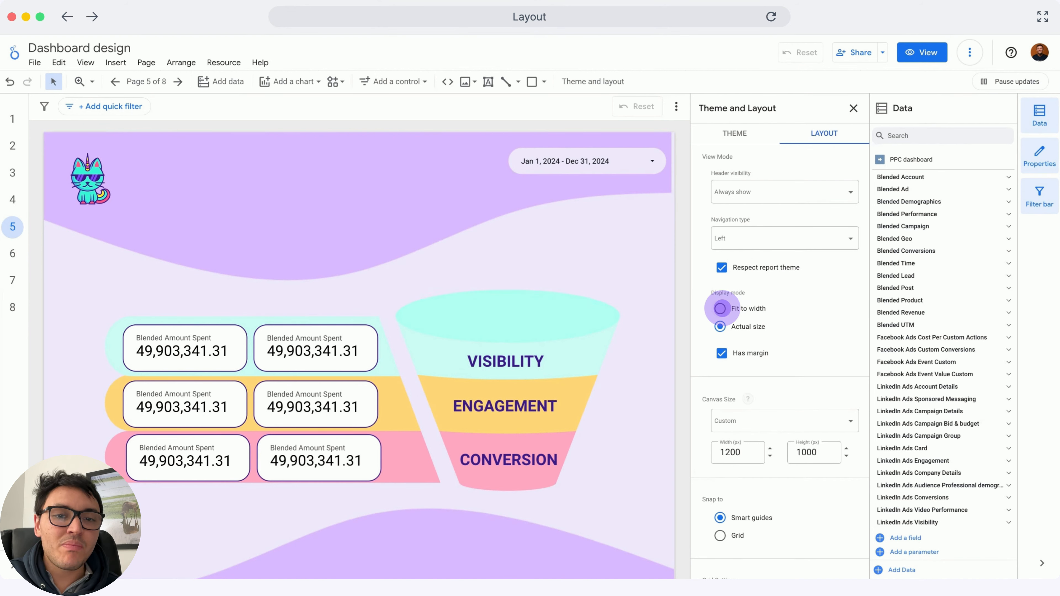
pyautogui.click(720, 308)
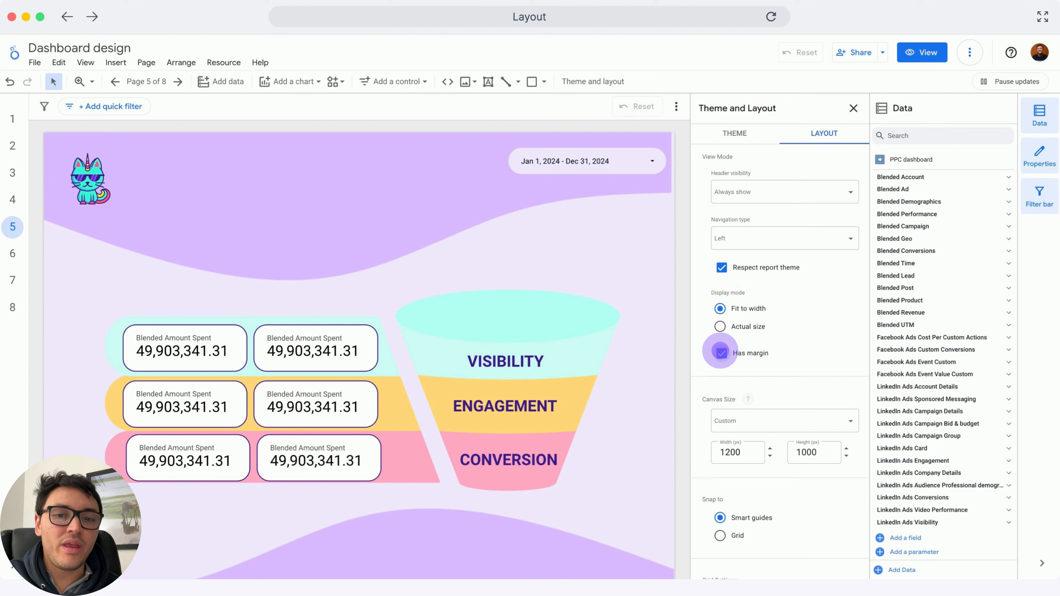
pyautogui.click(720, 353)
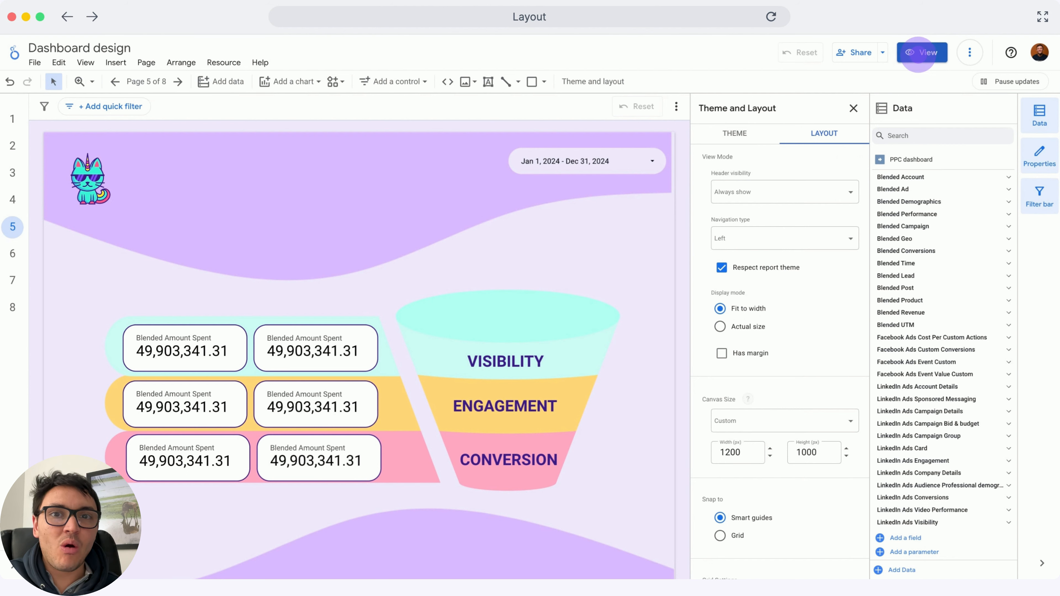
# Preview the report in view mode and return to edit mode
pyautogui.click(920, 52)
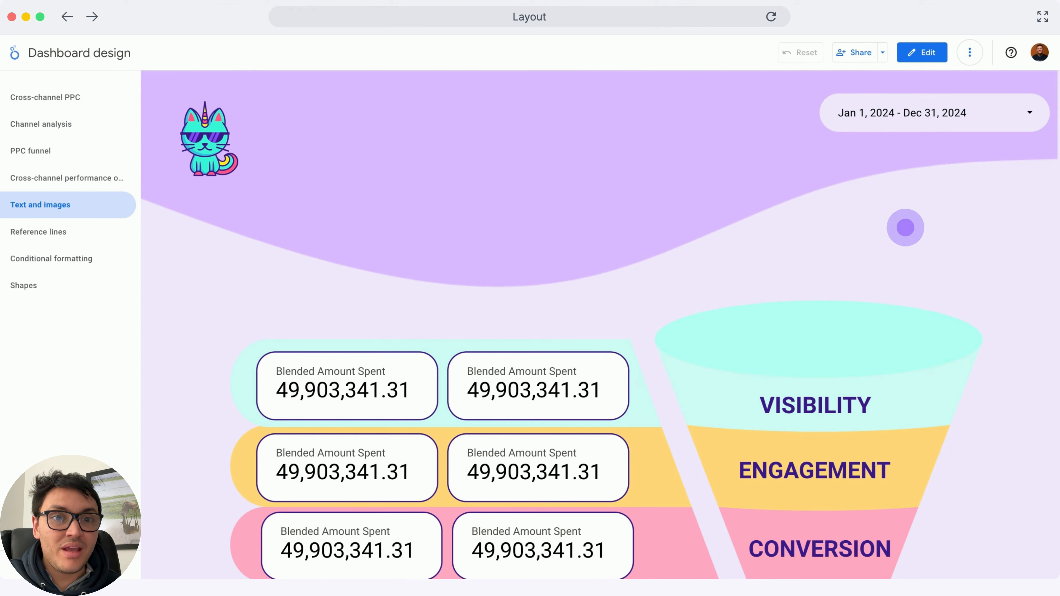
pyautogui.click(905, 228)
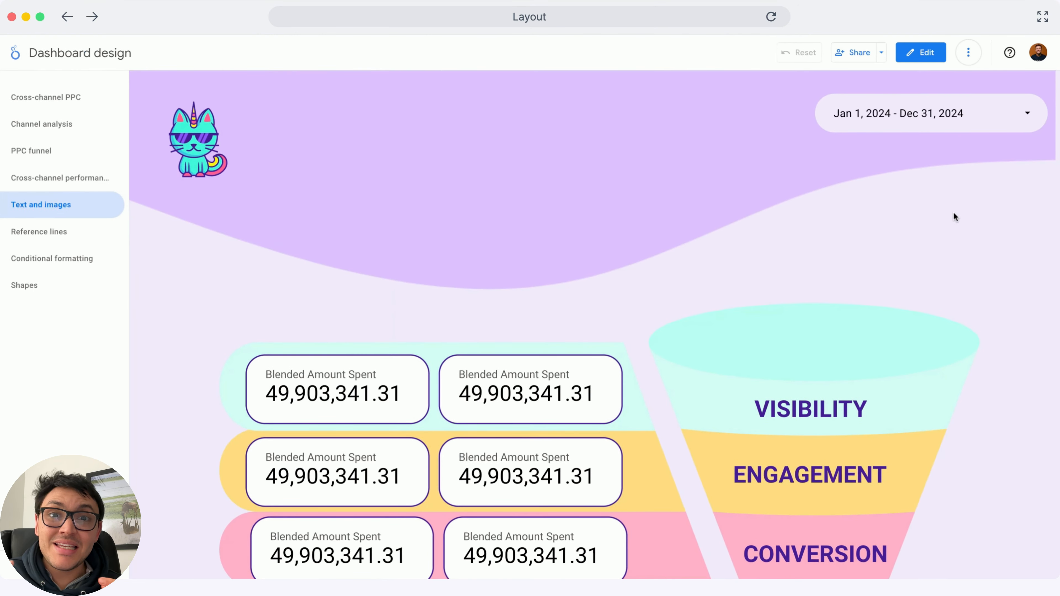
pyautogui.click(914, 62)
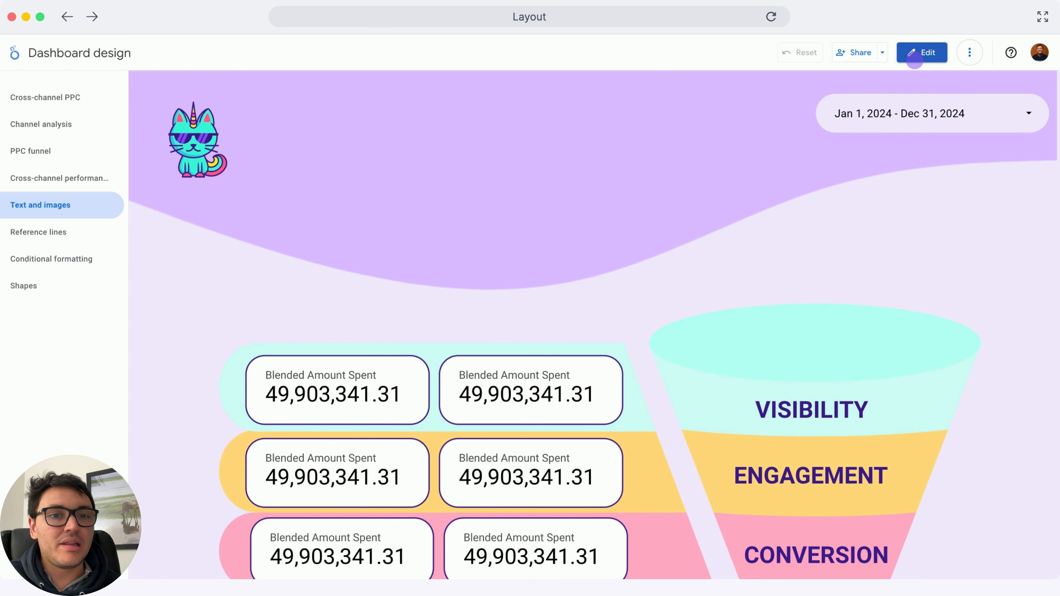
pyautogui.click(914, 61)
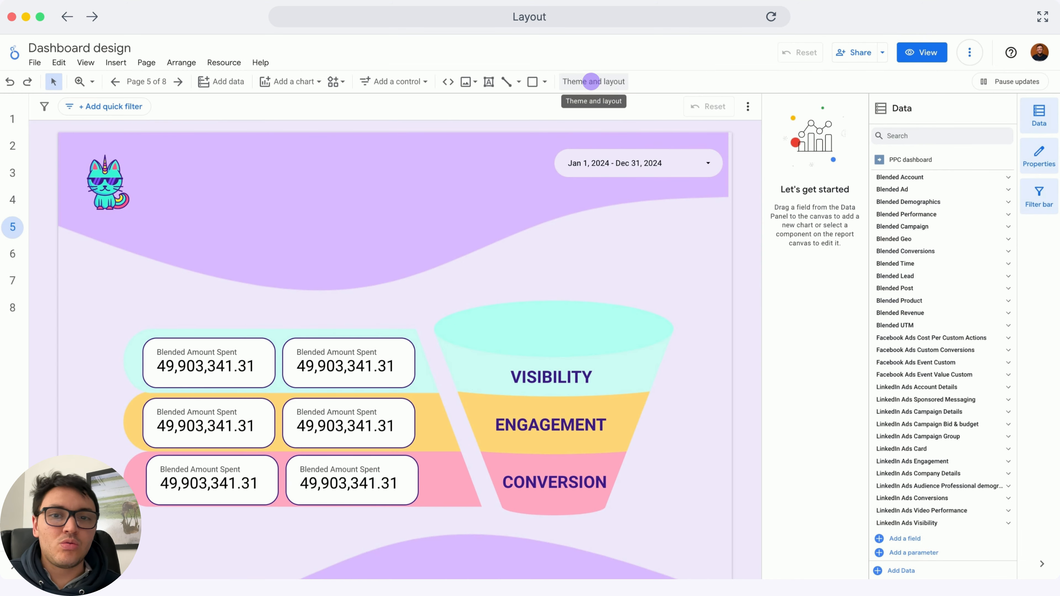
# Examine the layout panel's canvas size and grid settings
pyautogui.click(586, 82)
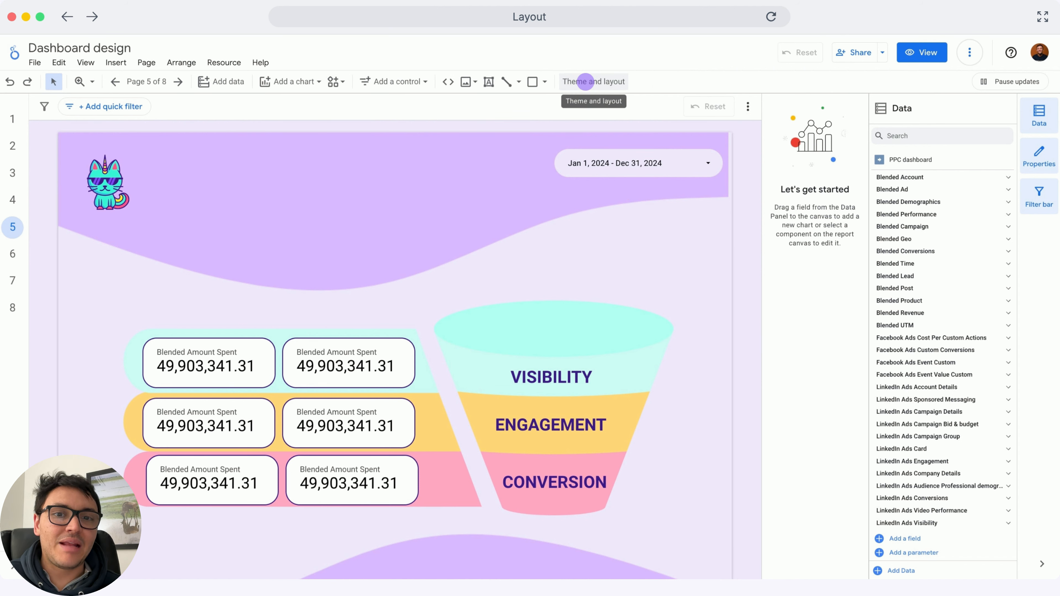
pyautogui.click(585, 81)
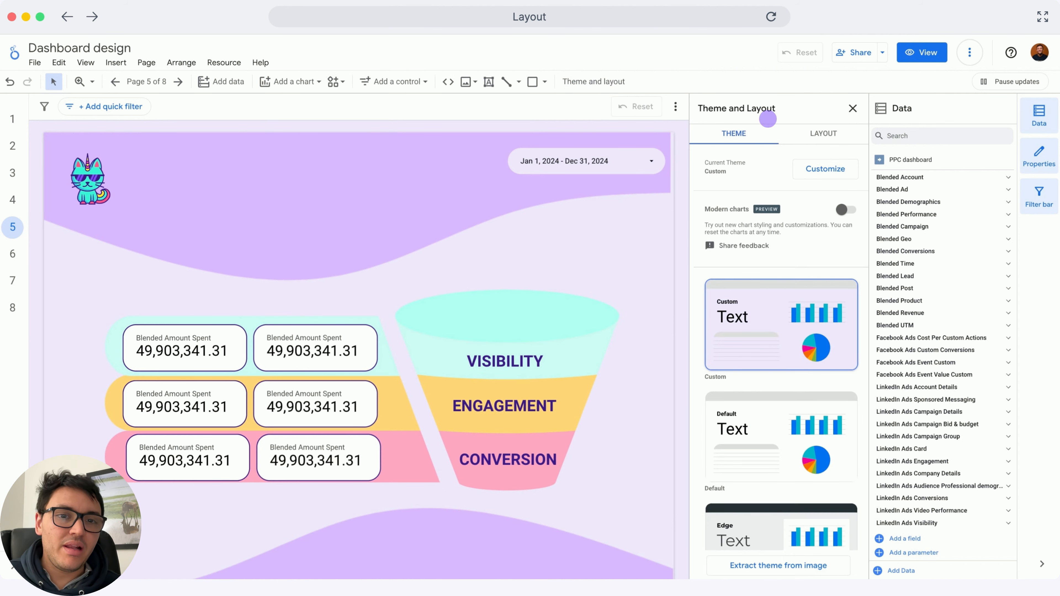
pyautogui.click(822, 132)
pyautogui.scroll(-3, 793, 334)
pyautogui.scroll(-1, 794, 334)
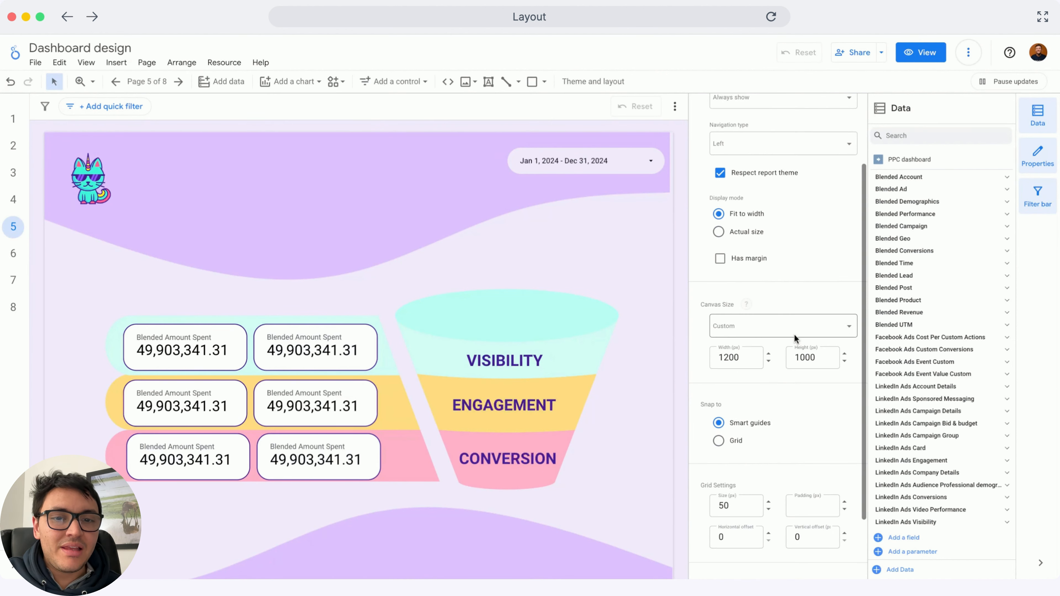
pyautogui.scroll(-3, 706, 331)
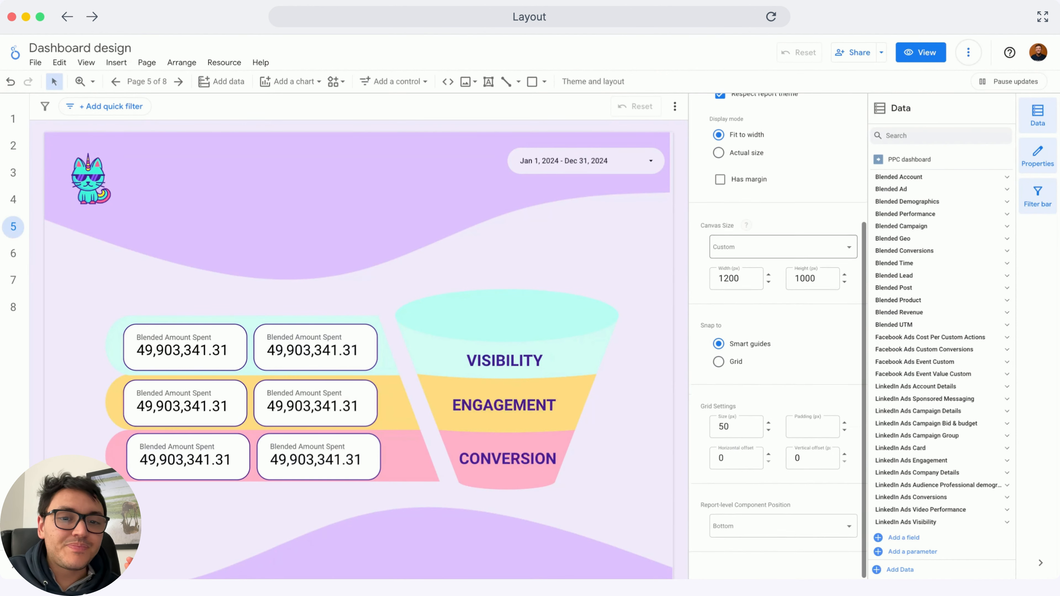
pyautogui.click(814, 278)
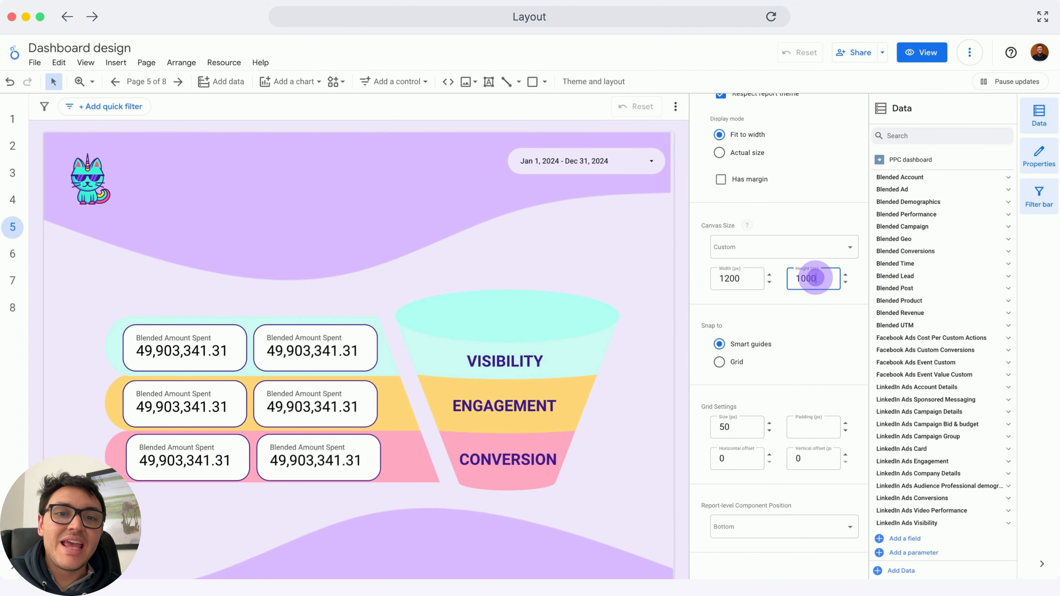
pyautogui.click(815, 278)
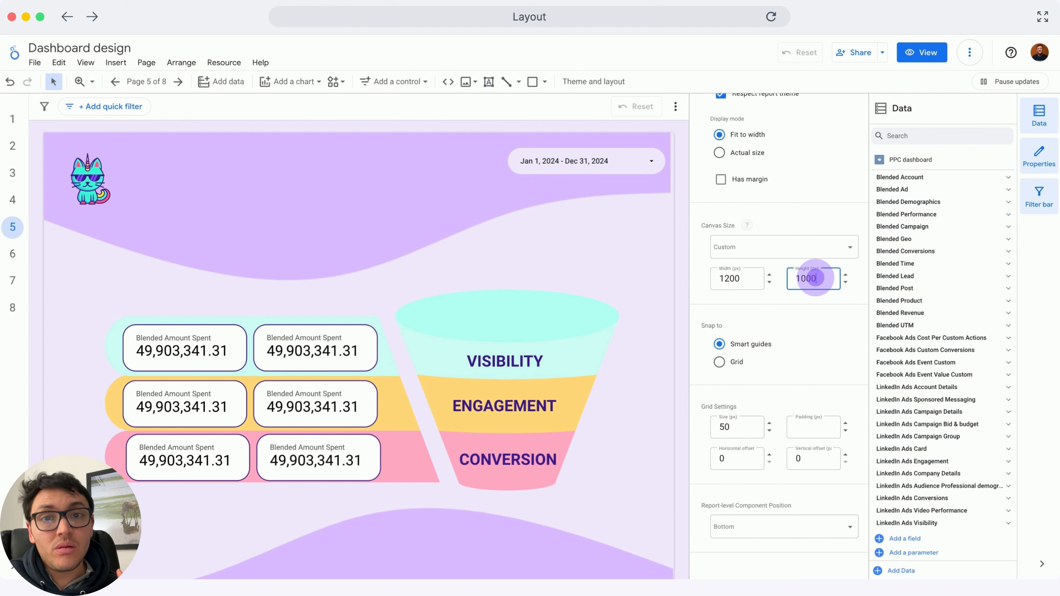
pyautogui.click(815, 277)
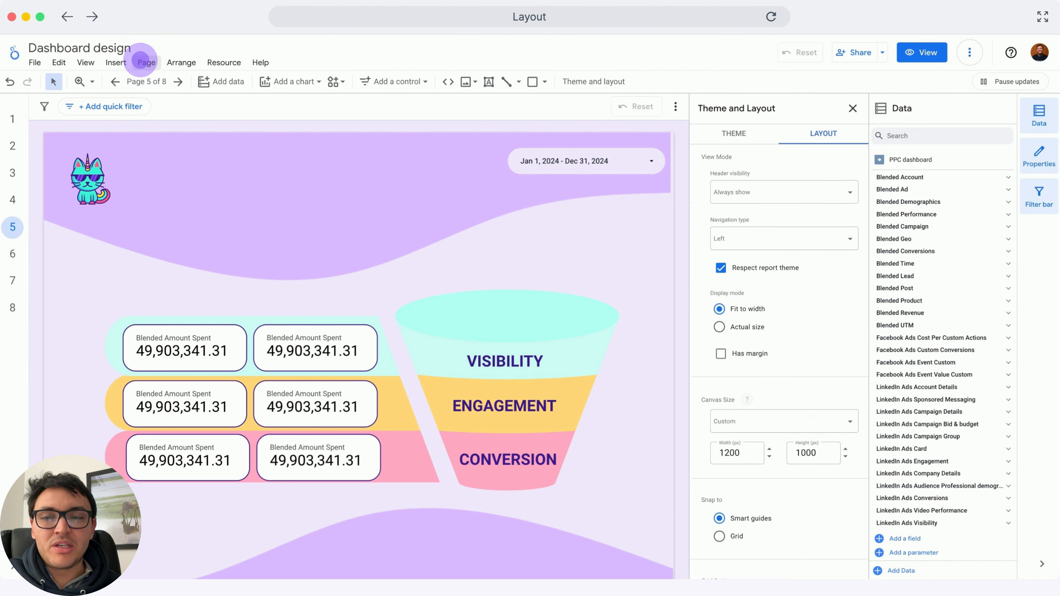
# Open the current page settings and show their style options
pyautogui.click(141, 61)
pyautogui.click(211, 137)
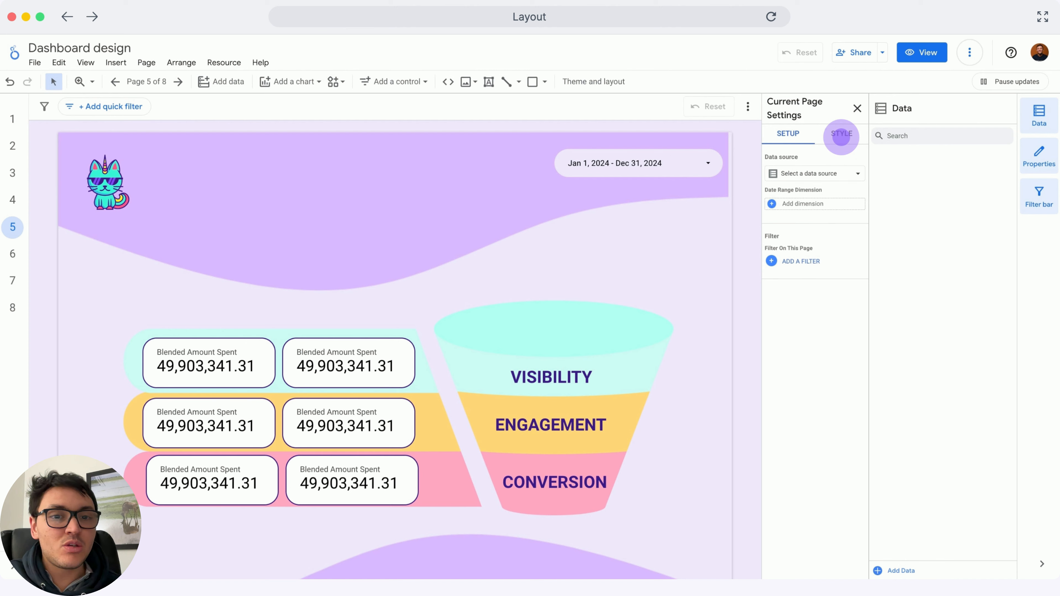
pyautogui.click(841, 136)
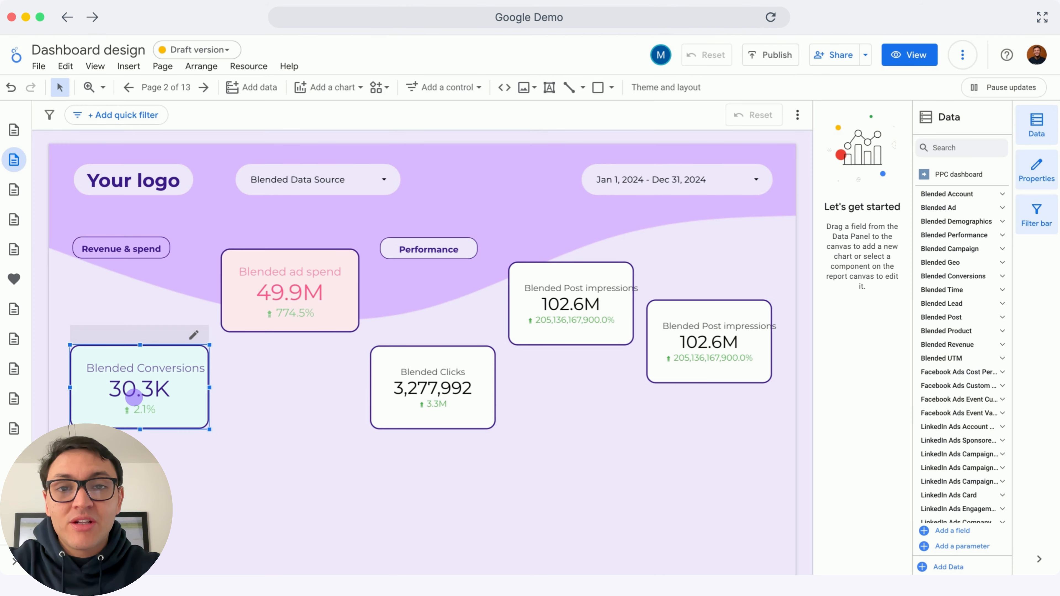
# Select the five scorecards on page 2 and align them vertically to the middle
pyautogui.keyDown('shift'); pyautogui.click(269, 309); pyautogui.keyUp('shift')
pyautogui.keyDown('shift'); pyautogui.click(434, 388); pyautogui.keyUp('shift')
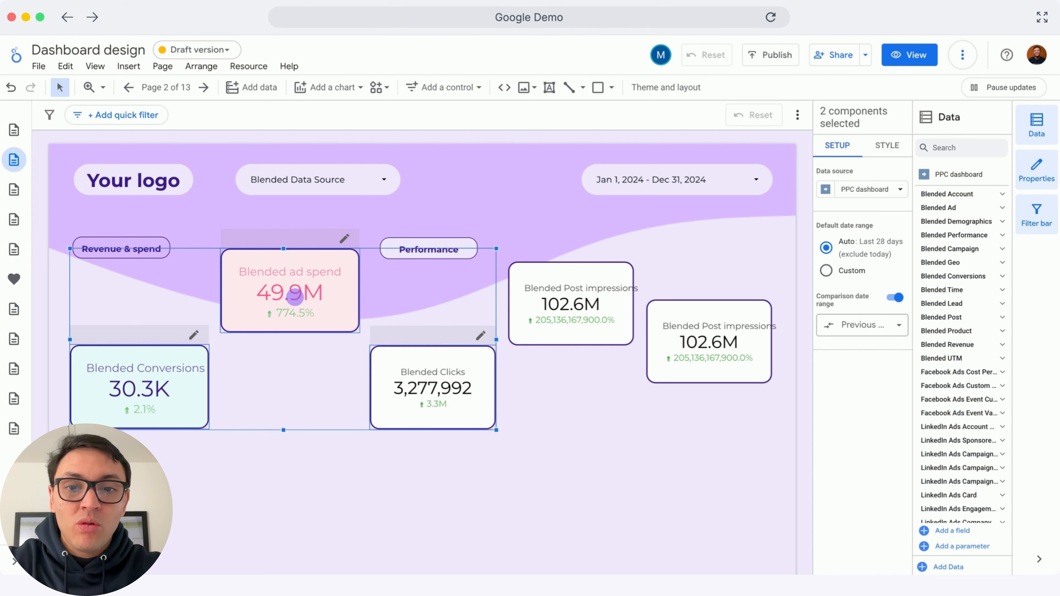
pyautogui.keyDown('shift'); pyautogui.click(589, 307); pyautogui.keyUp('shift')
pyautogui.keyDown('shift'); pyautogui.click(673, 341); pyautogui.keyUp('shift')
pyautogui.rightClick(595, 306)
pyautogui.moveTo(625, 450)
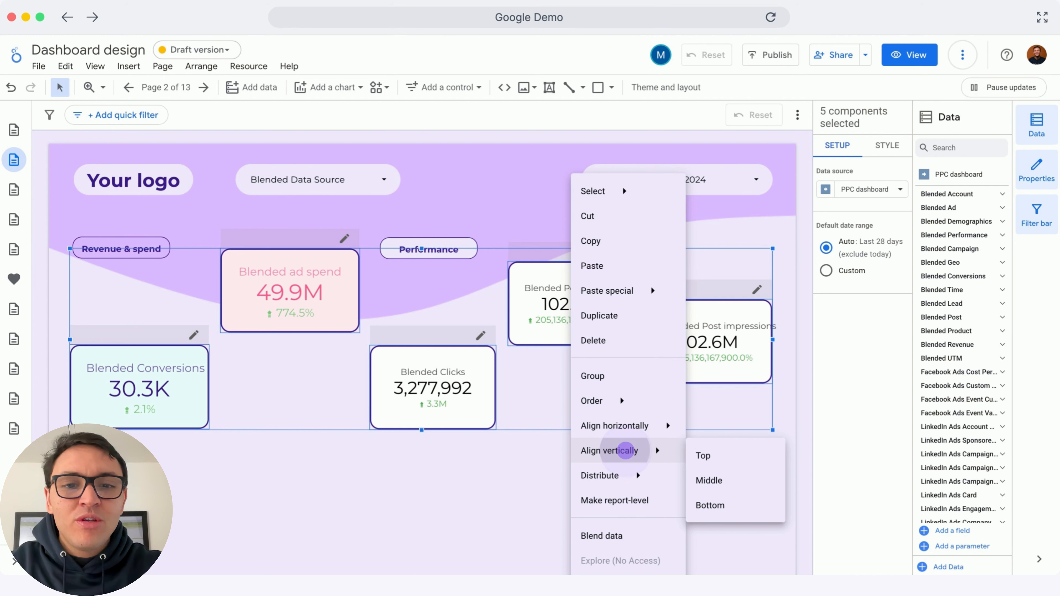
pyautogui.click(719, 477)
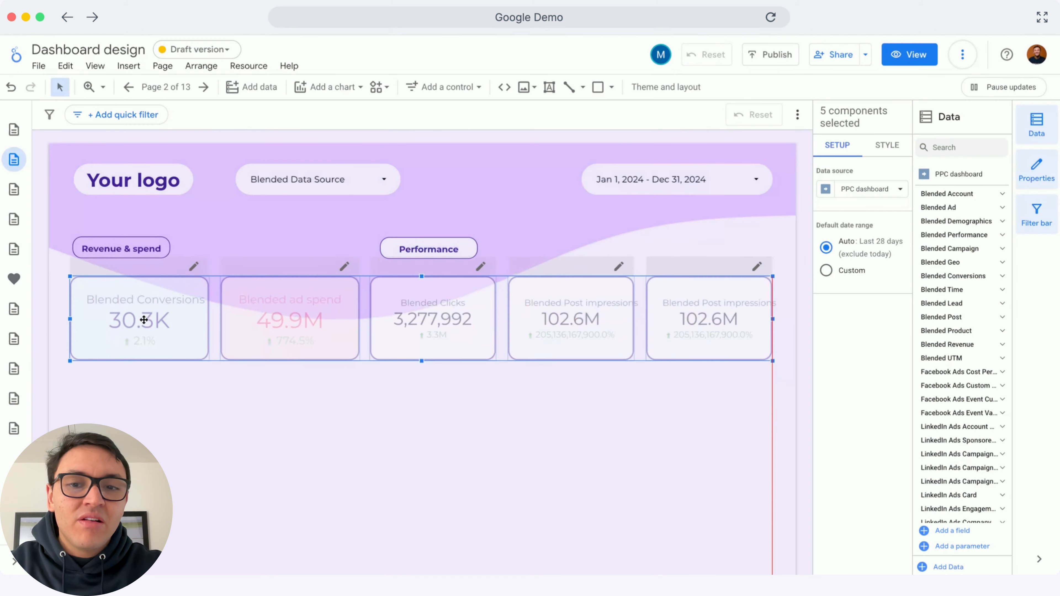
pyautogui.click(144, 311)
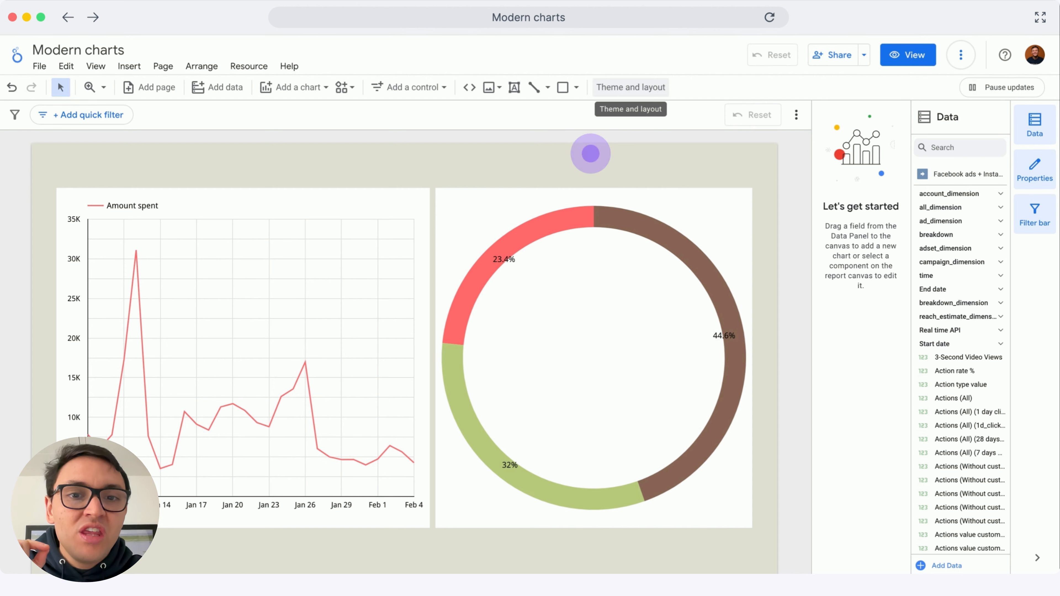
# Turn on the Modern charts preview in the report's theme settings
pyautogui.click(617, 88)
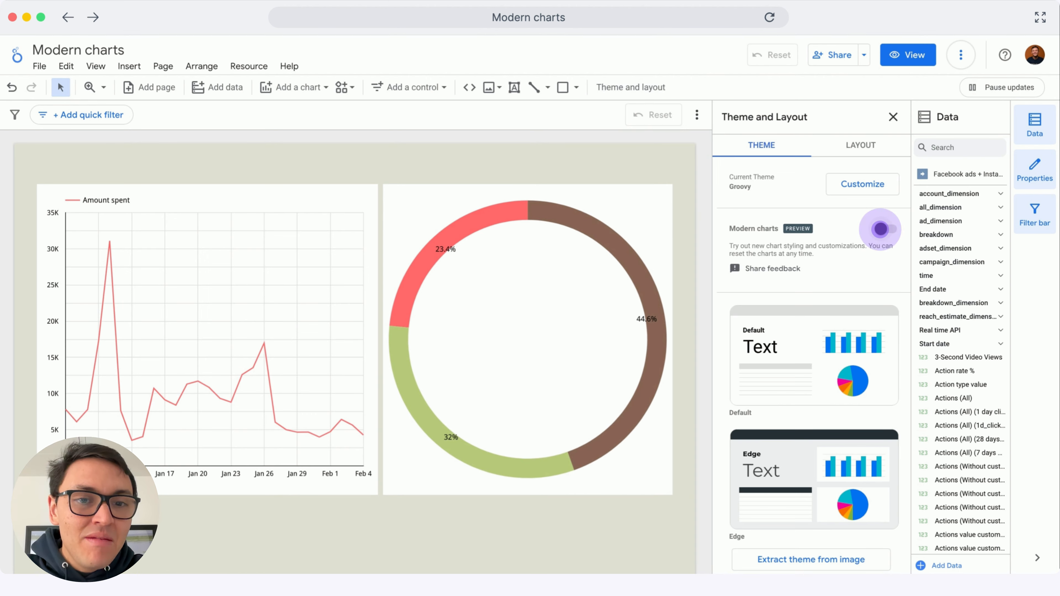
pyautogui.click(881, 229)
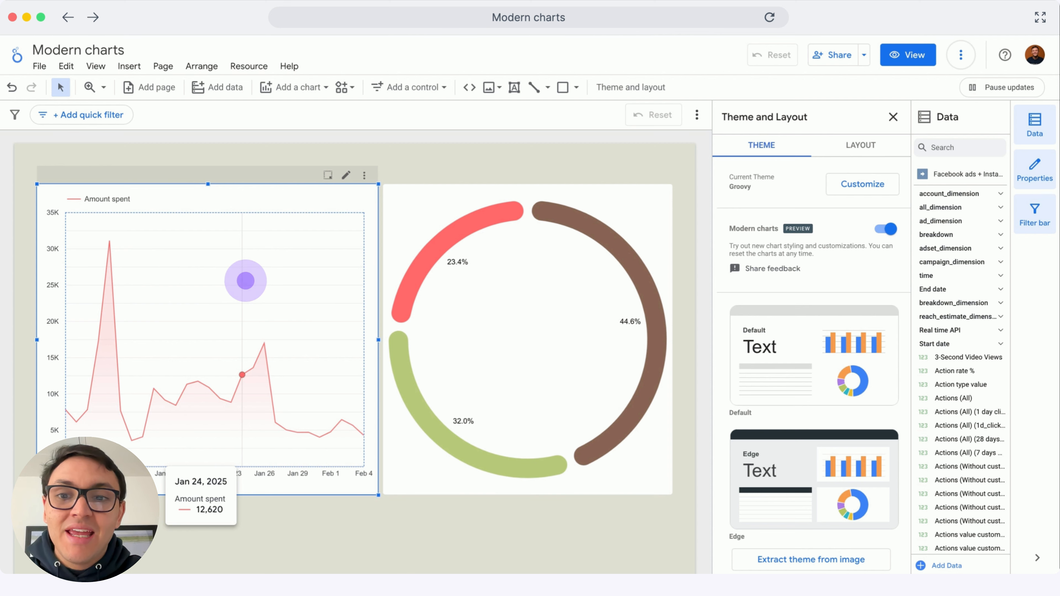
# Toggle the line chart's gradient fill off and back on in its style options
pyautogui.click(245, 280)
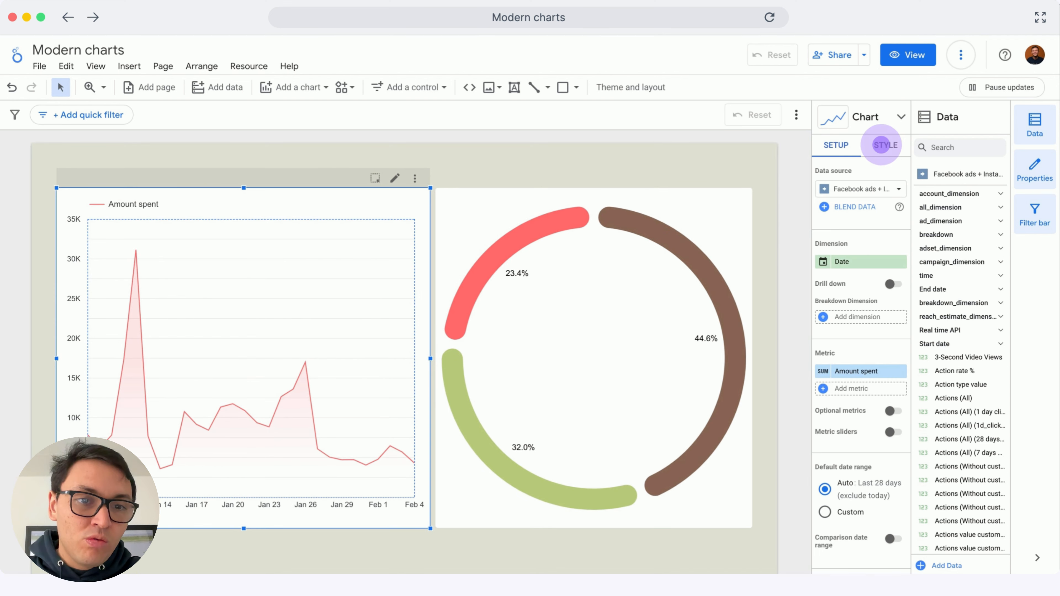
pyautogui.click(884, 145)
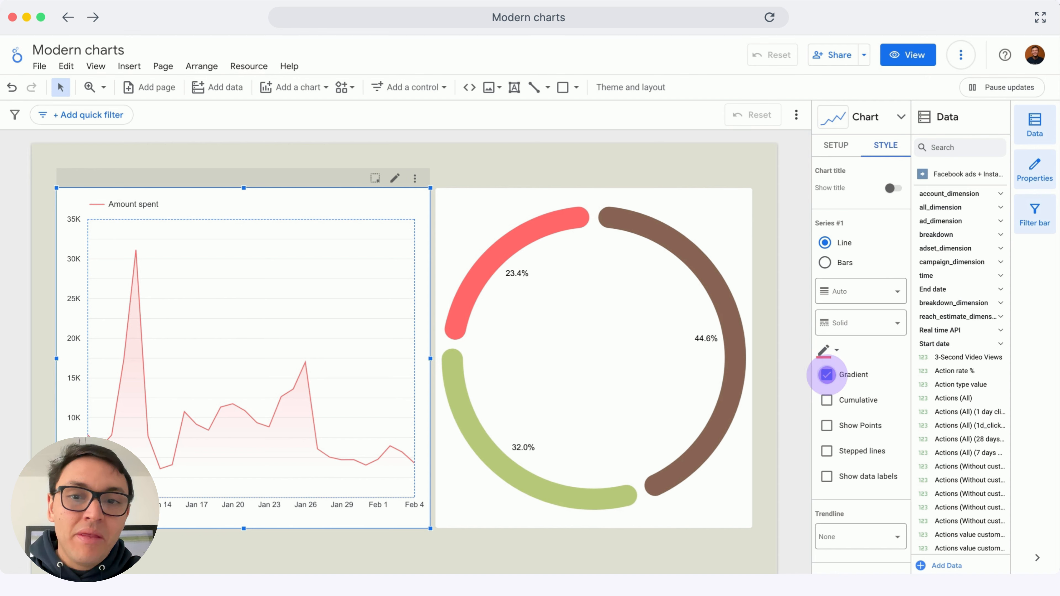
pyautogui.click(826, 374)
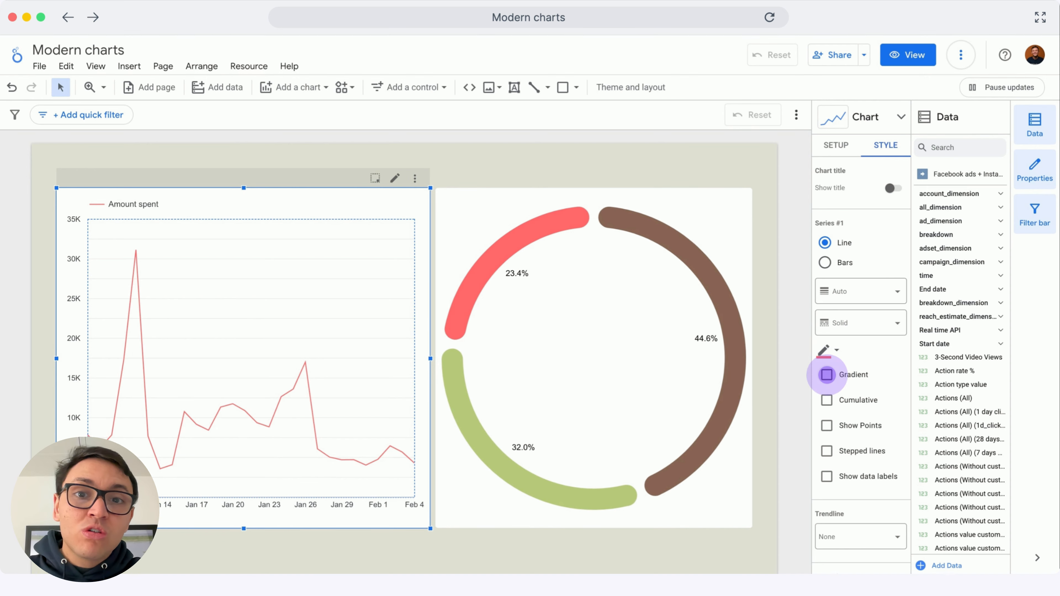
pyautogui.click(826, 375)
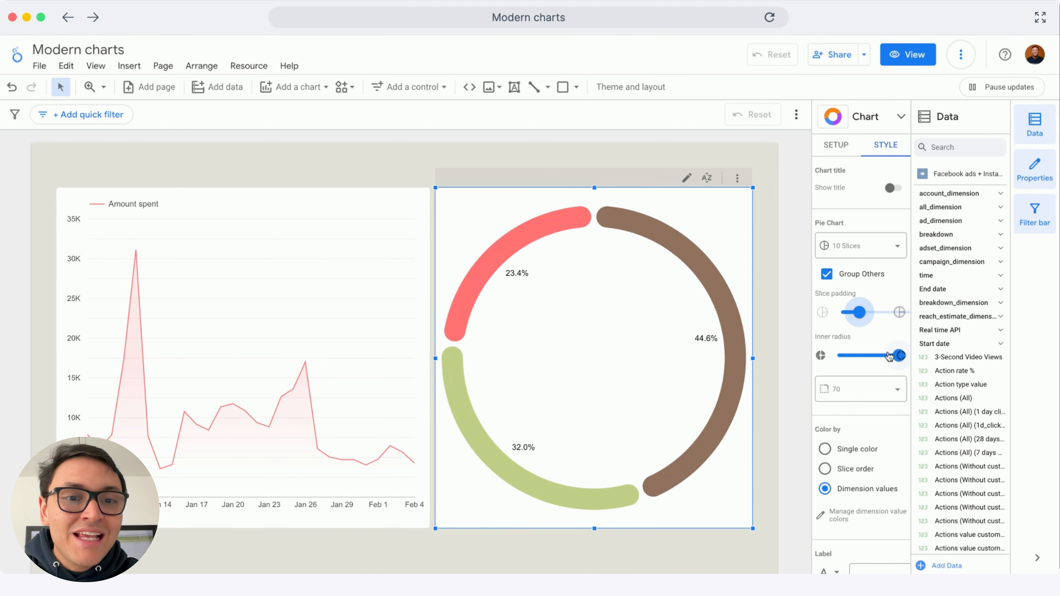
# Increase the donut chart's inner radius to near its maximum
pyautogui.moveTo(893, 360); pyautogui.dragTo(891, 358)
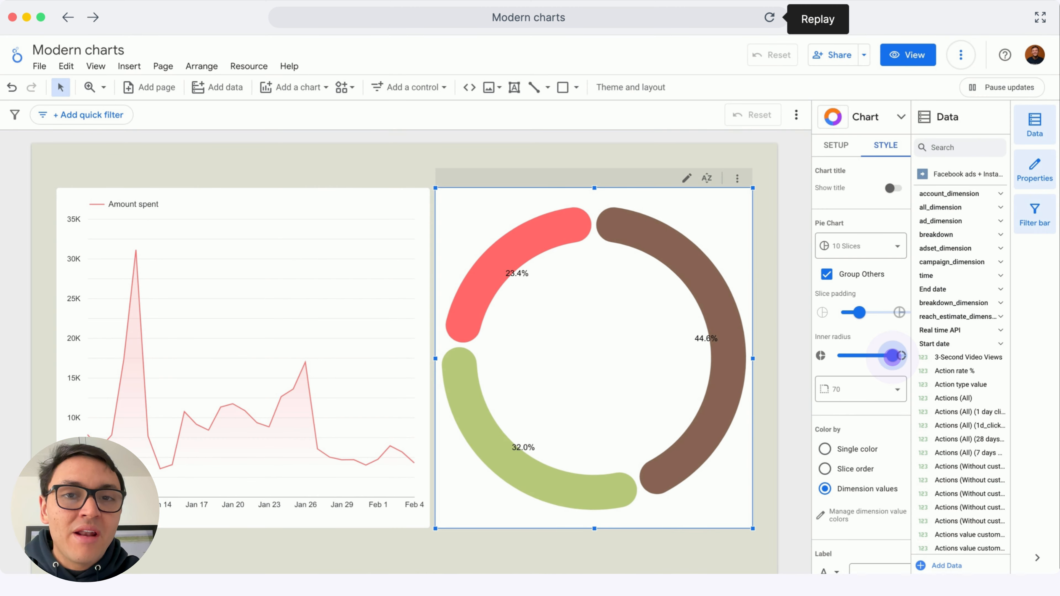